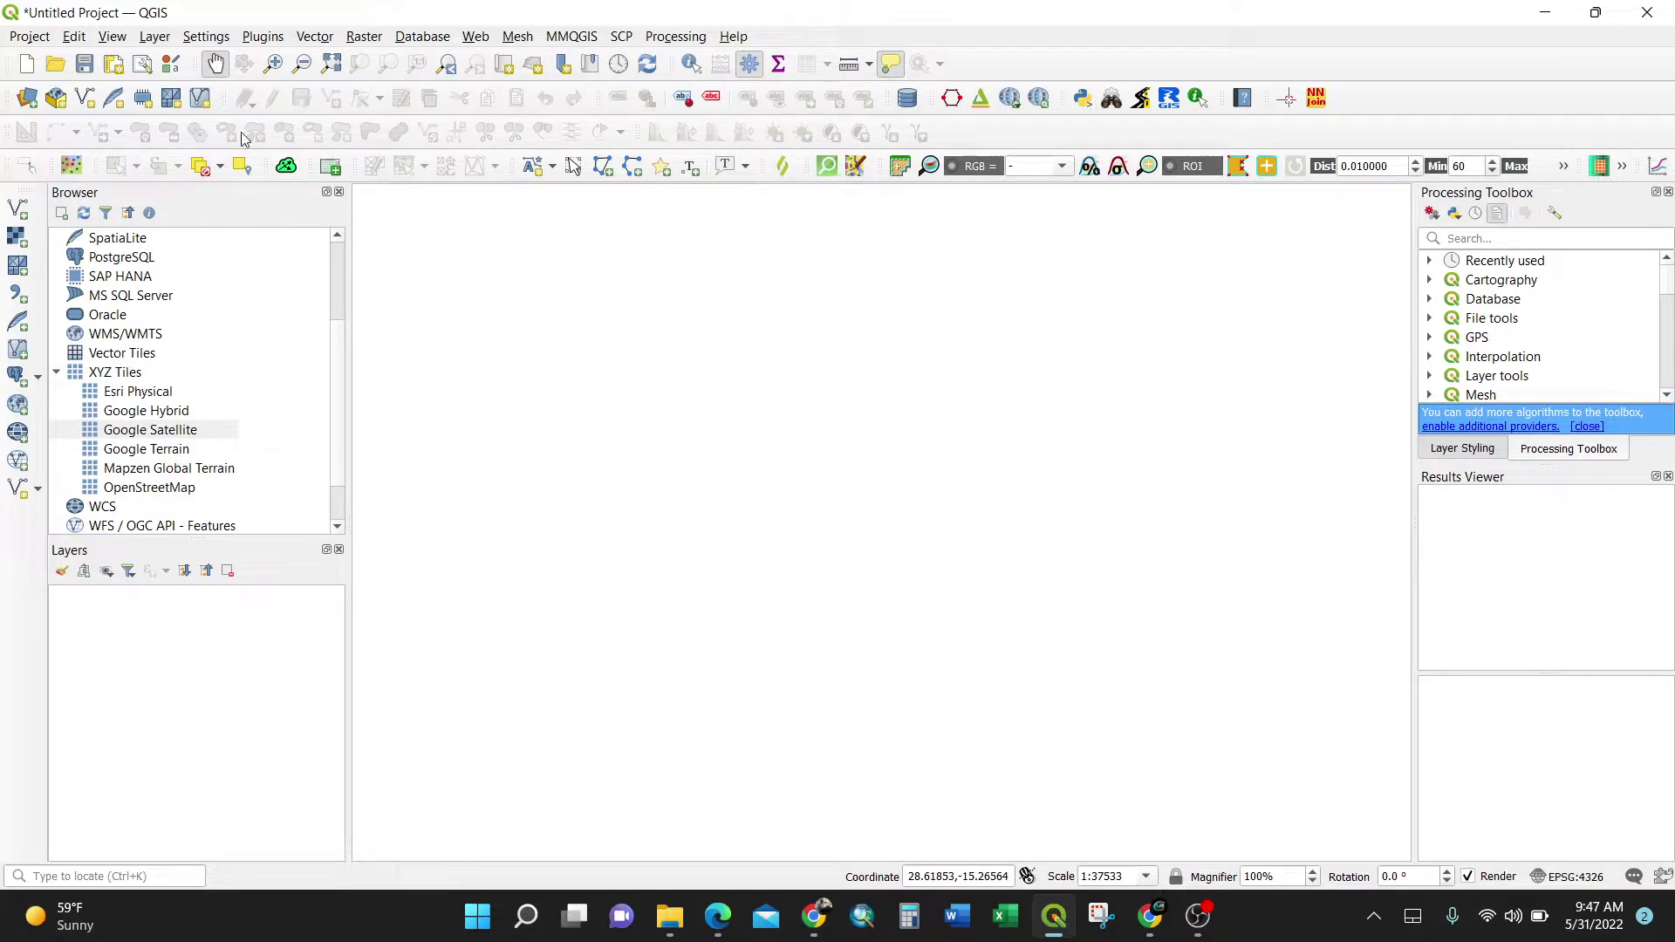
click(153, 38)
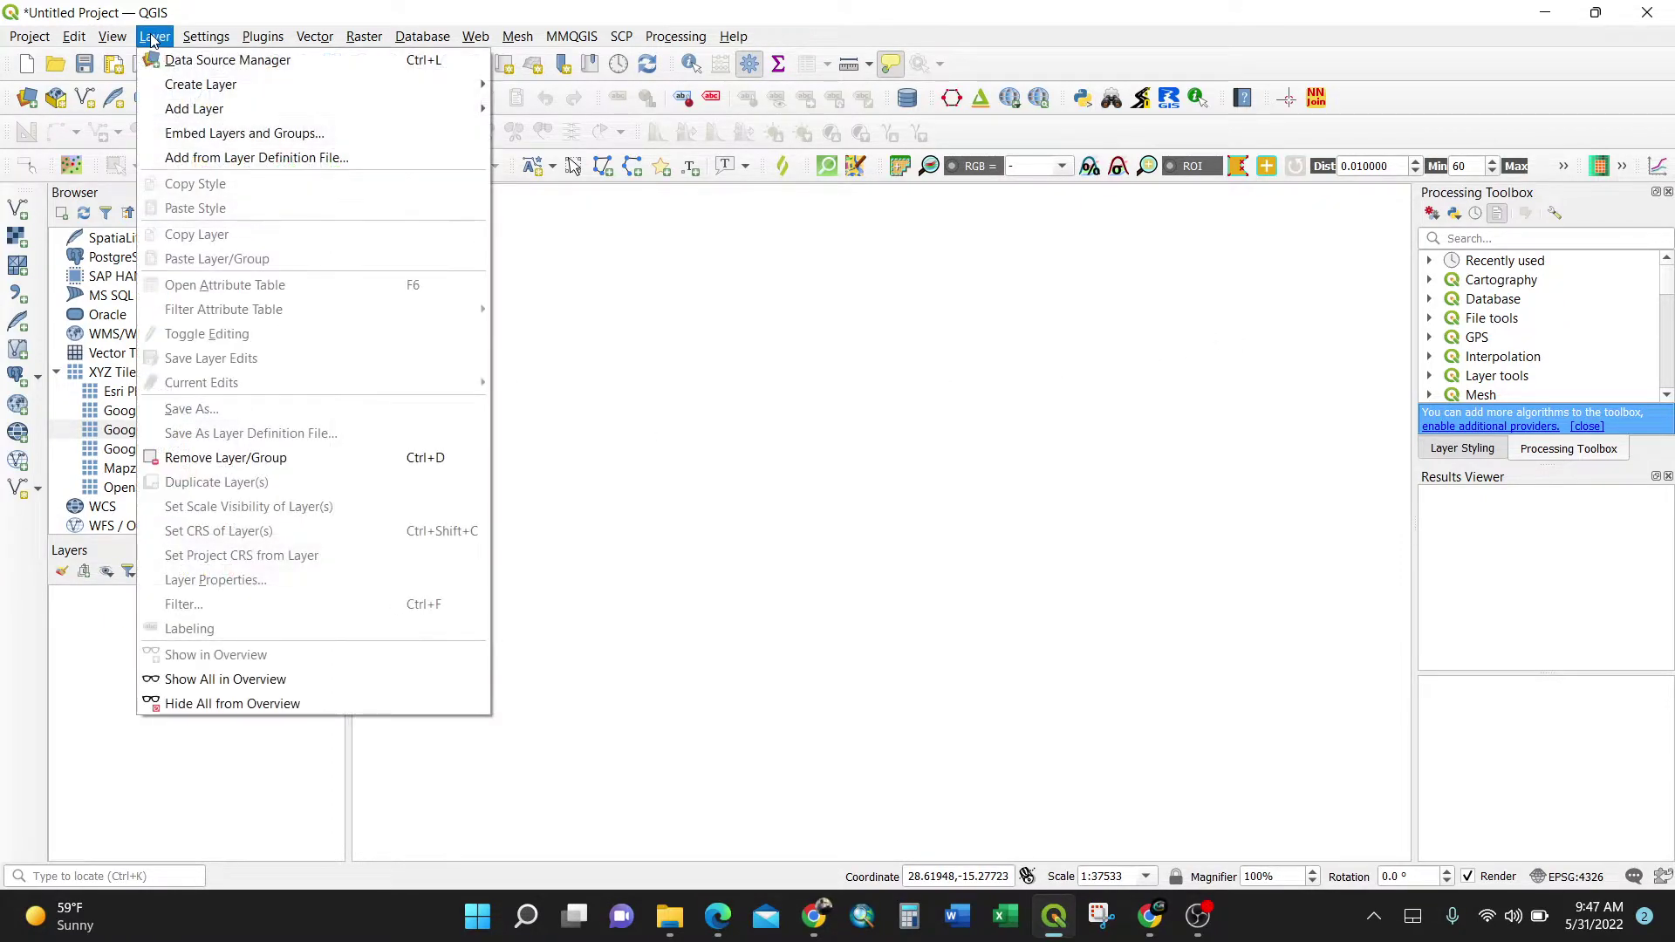
mouse_move(193, 111)
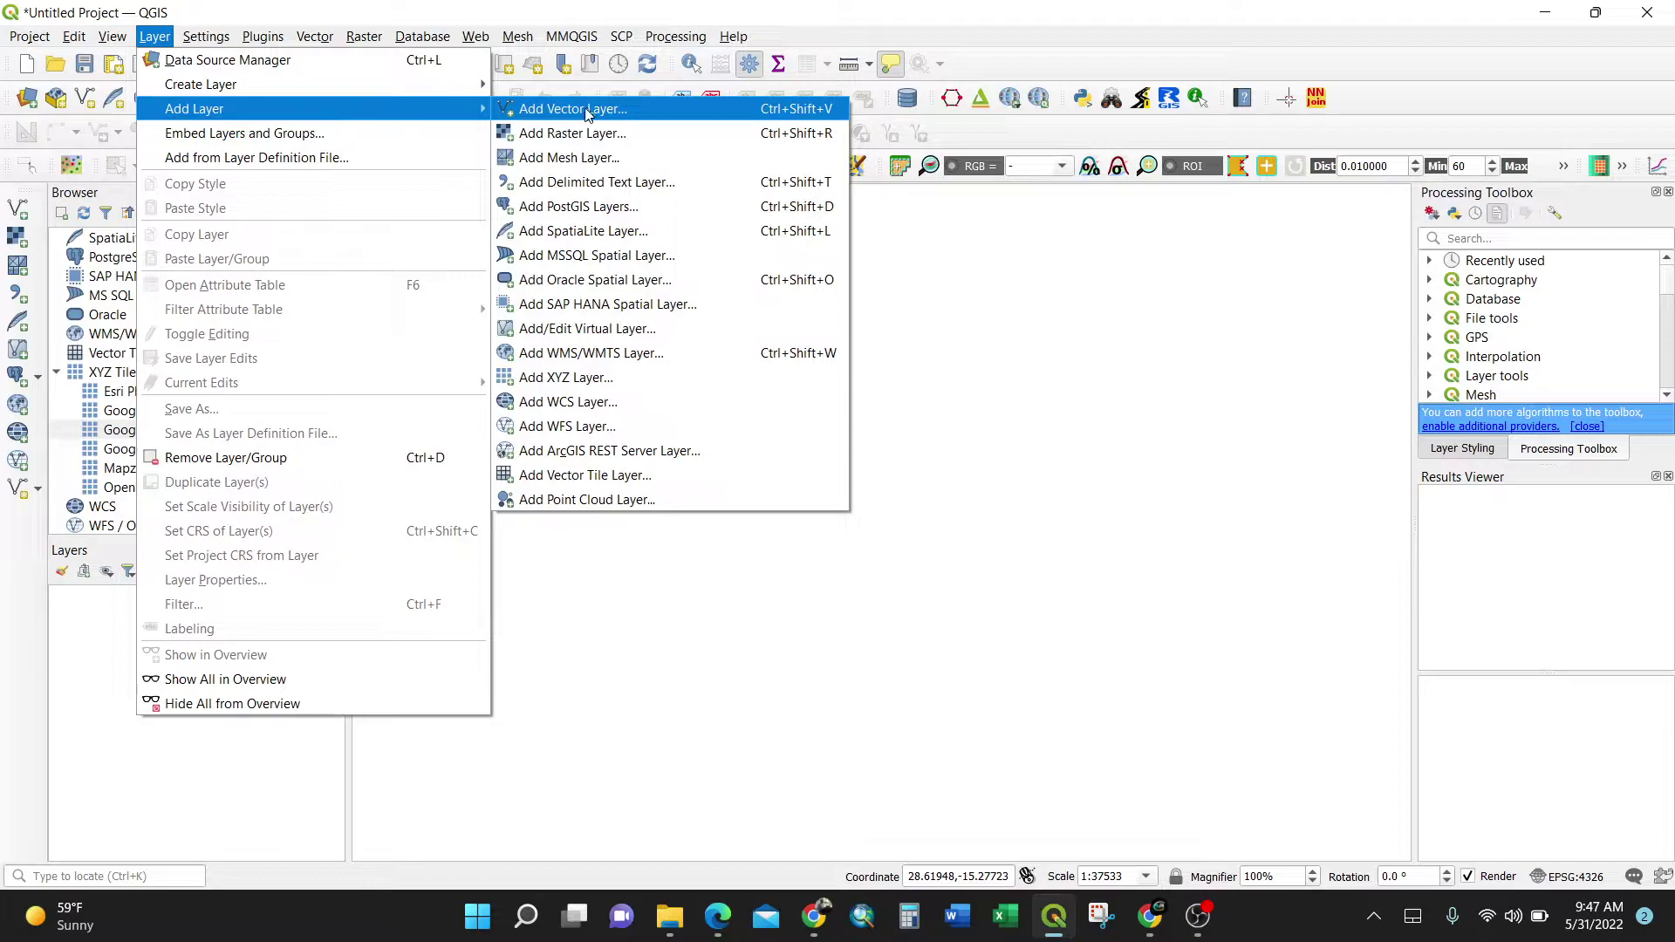
click(35, 574)
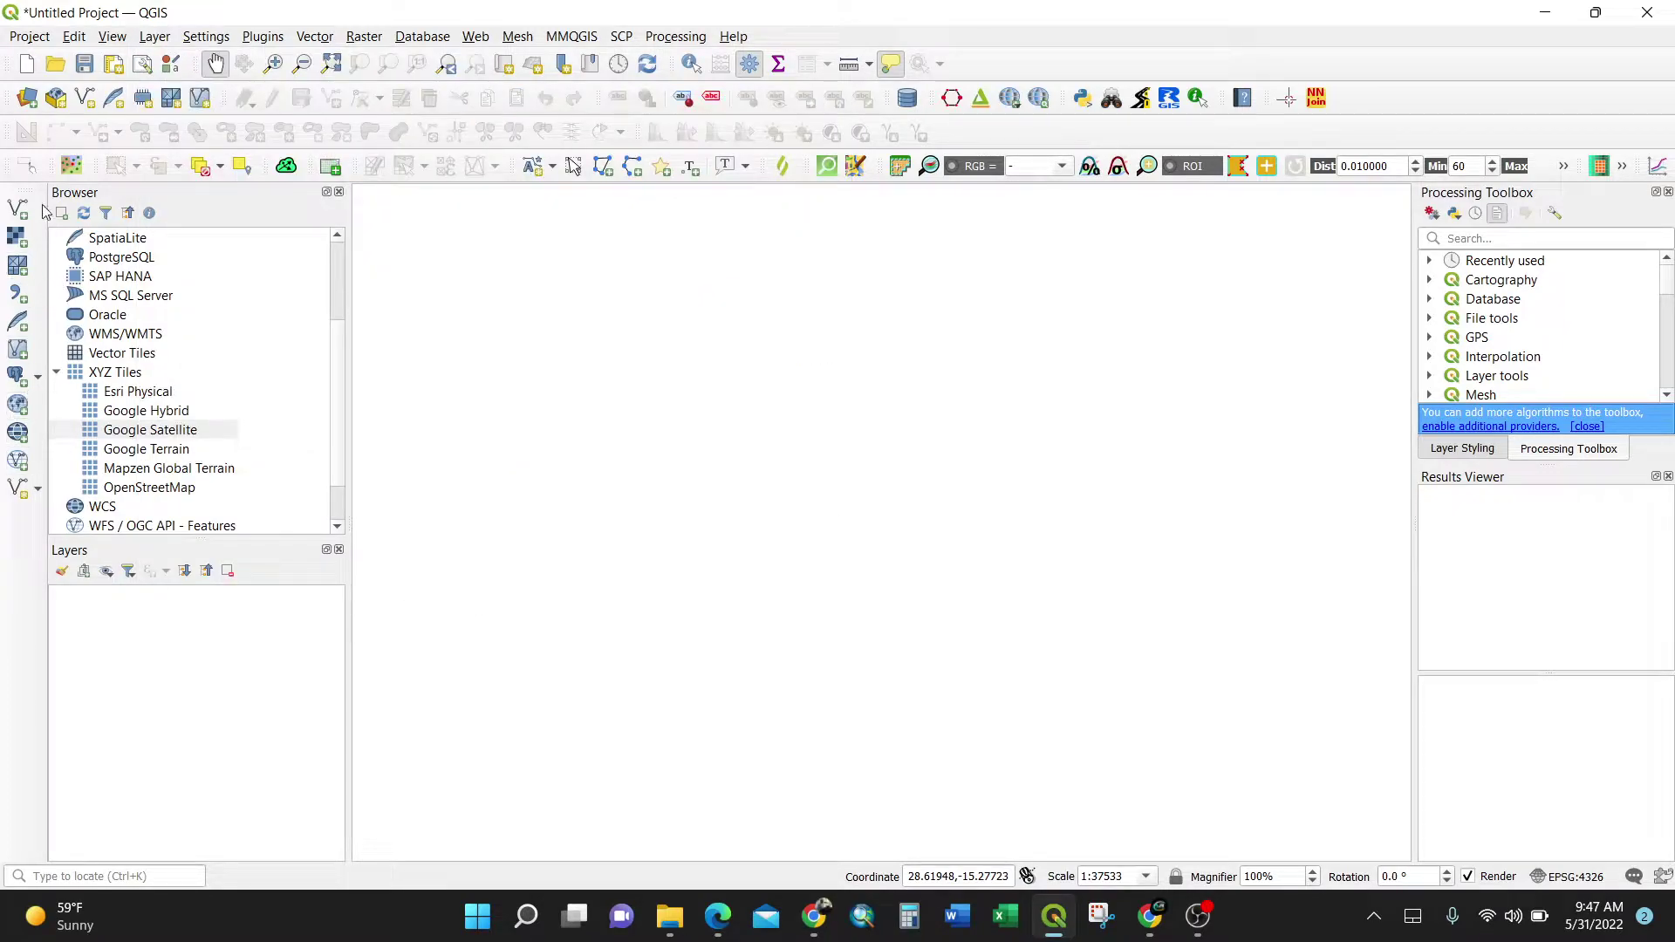
- Add the file Market - Kanakatapa Road.geojson as a vector layer with automatic encoding
click(150, 37)
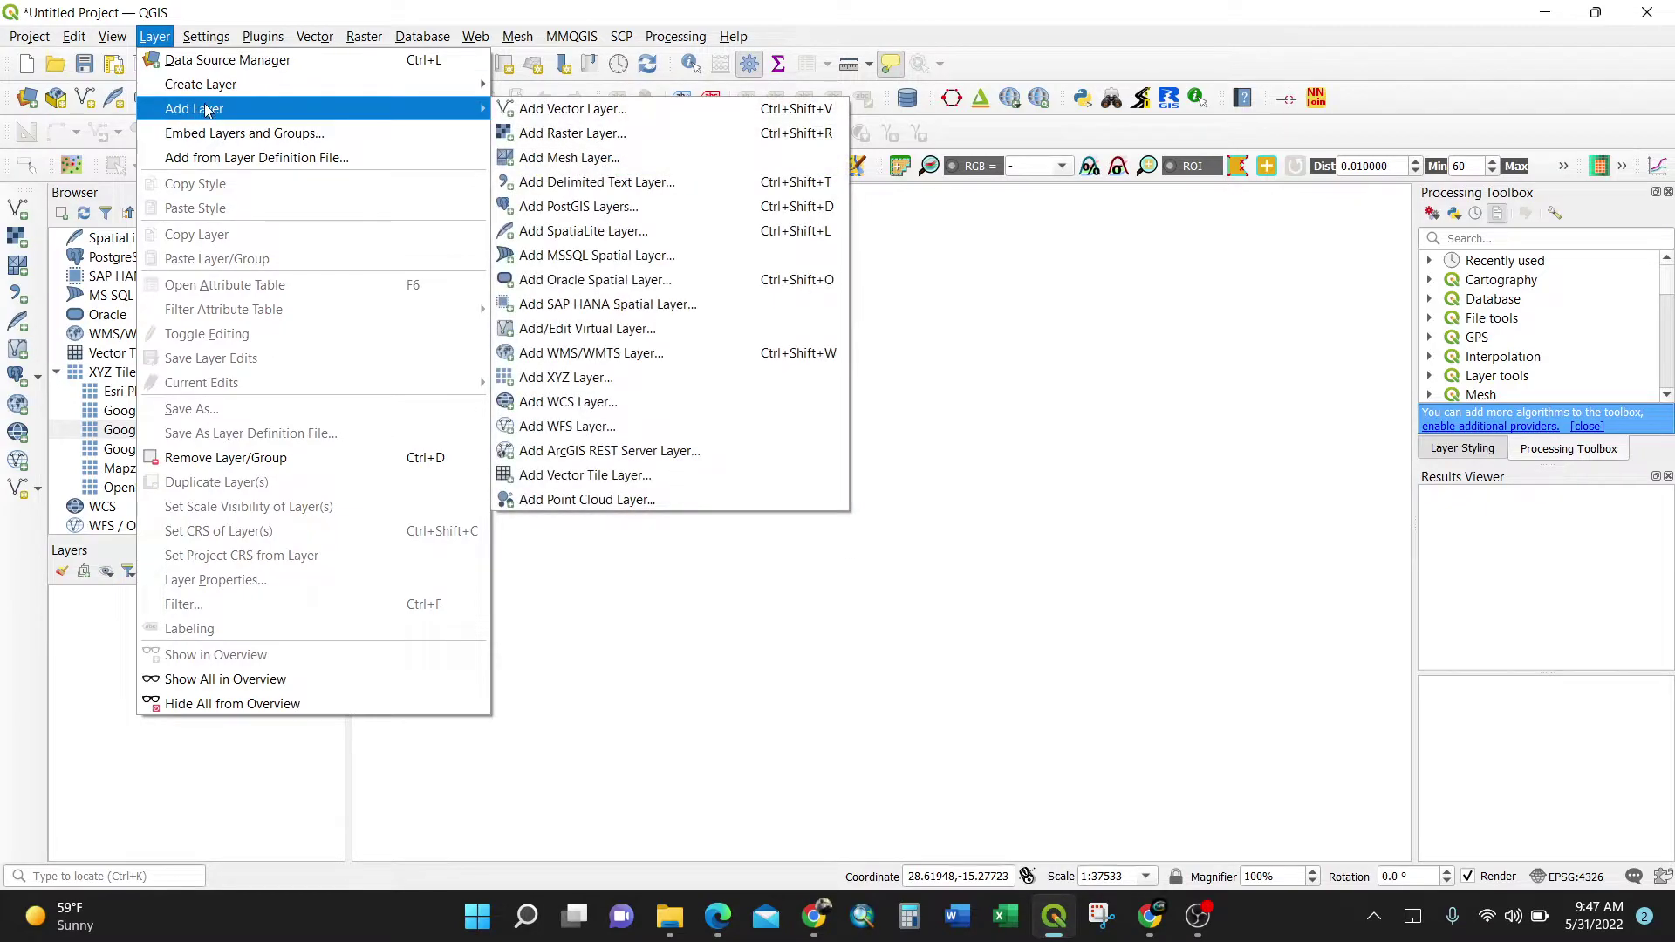
click(616, 108)
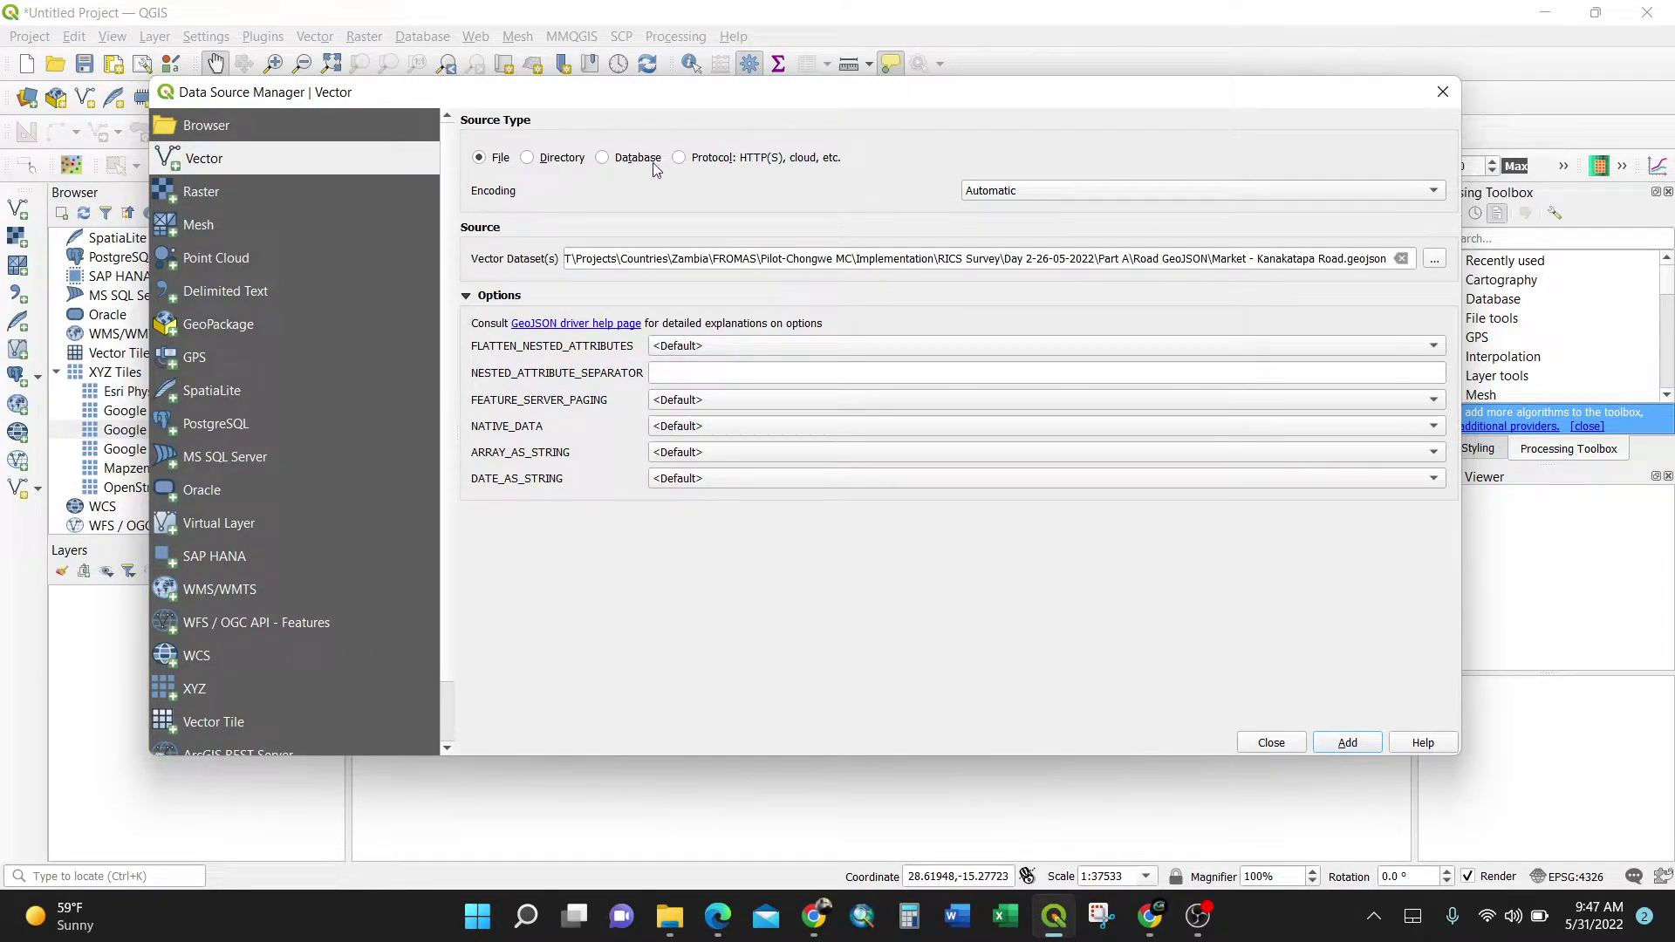
click(1405, 192)
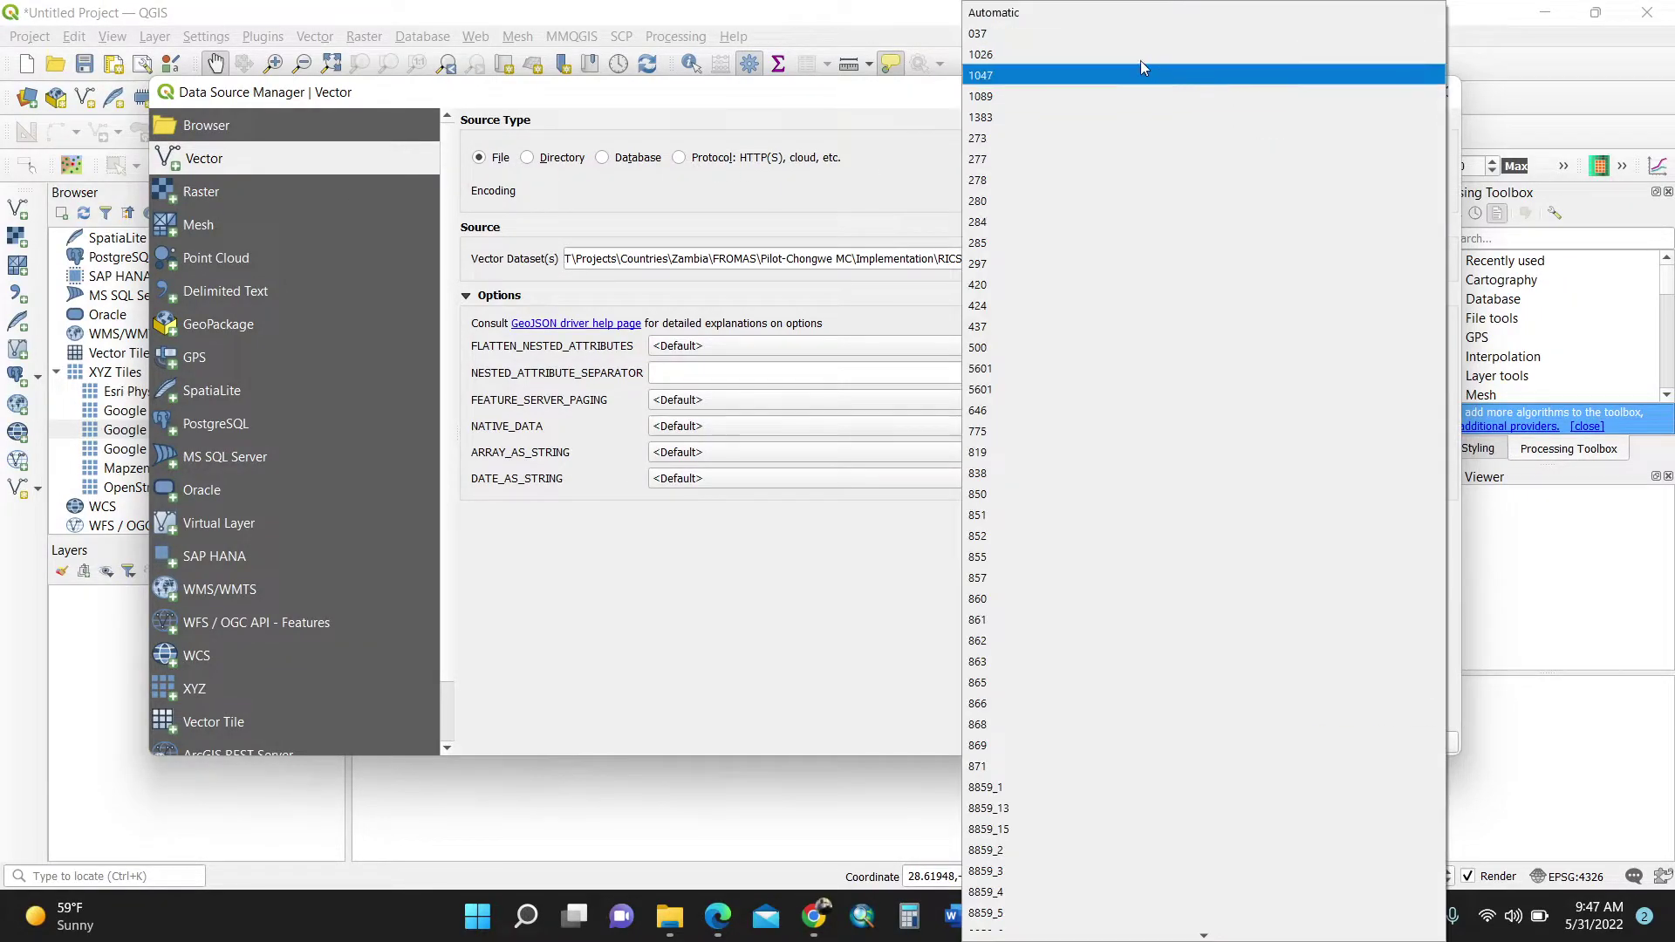
click(1119, 23)
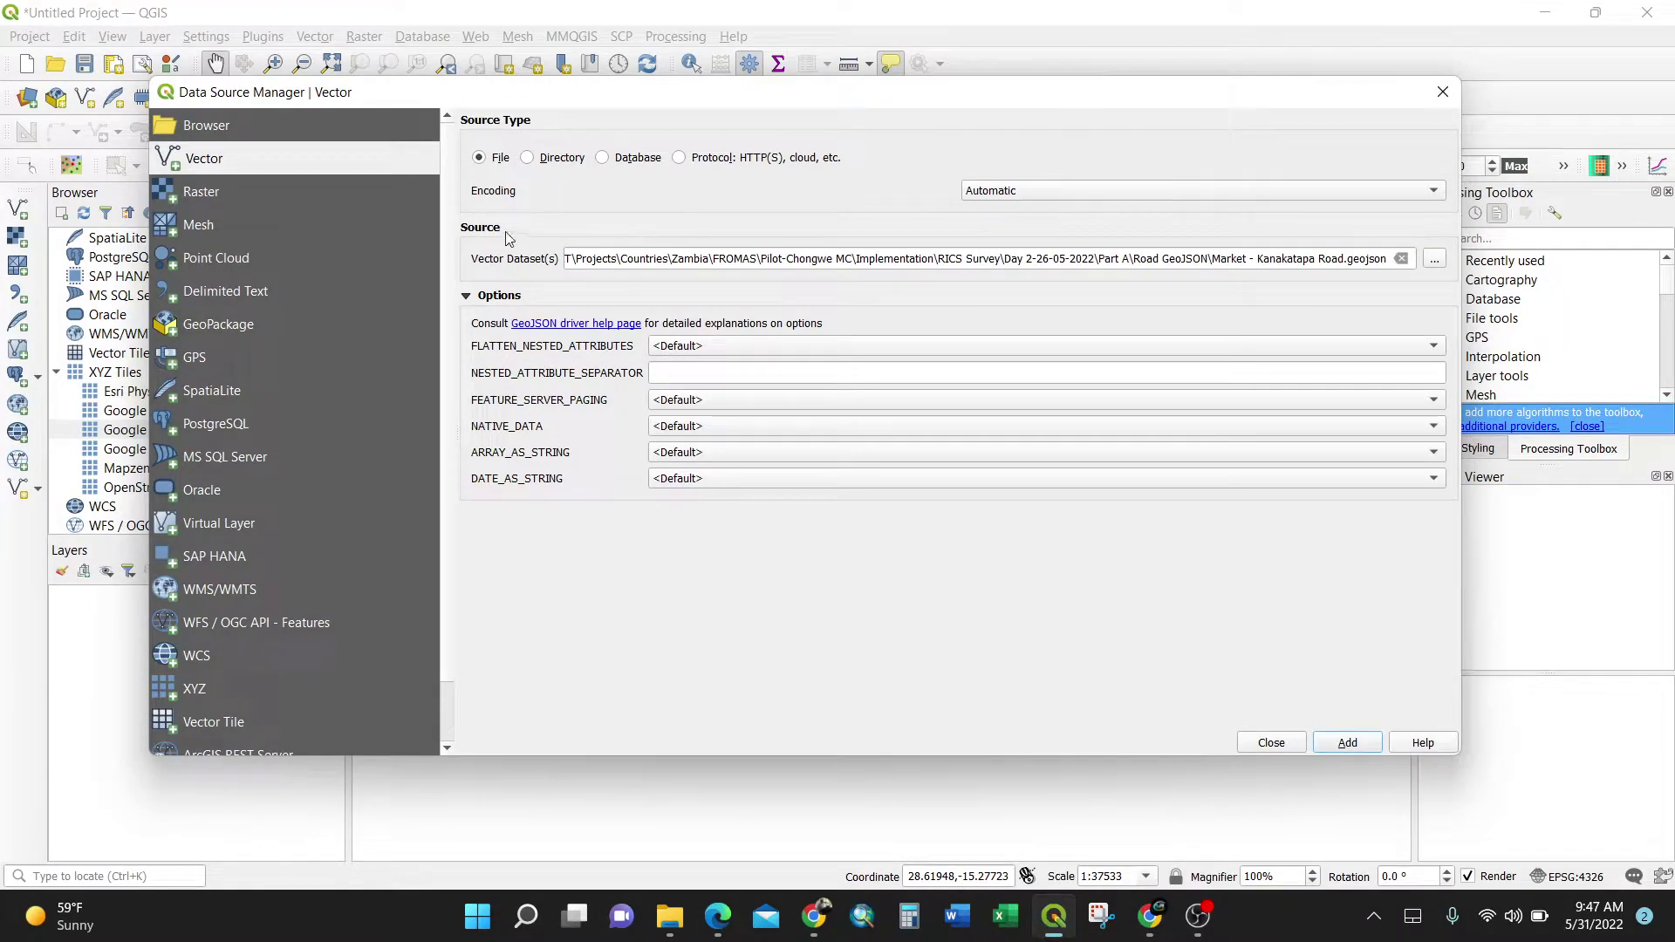
click(1431, 262)
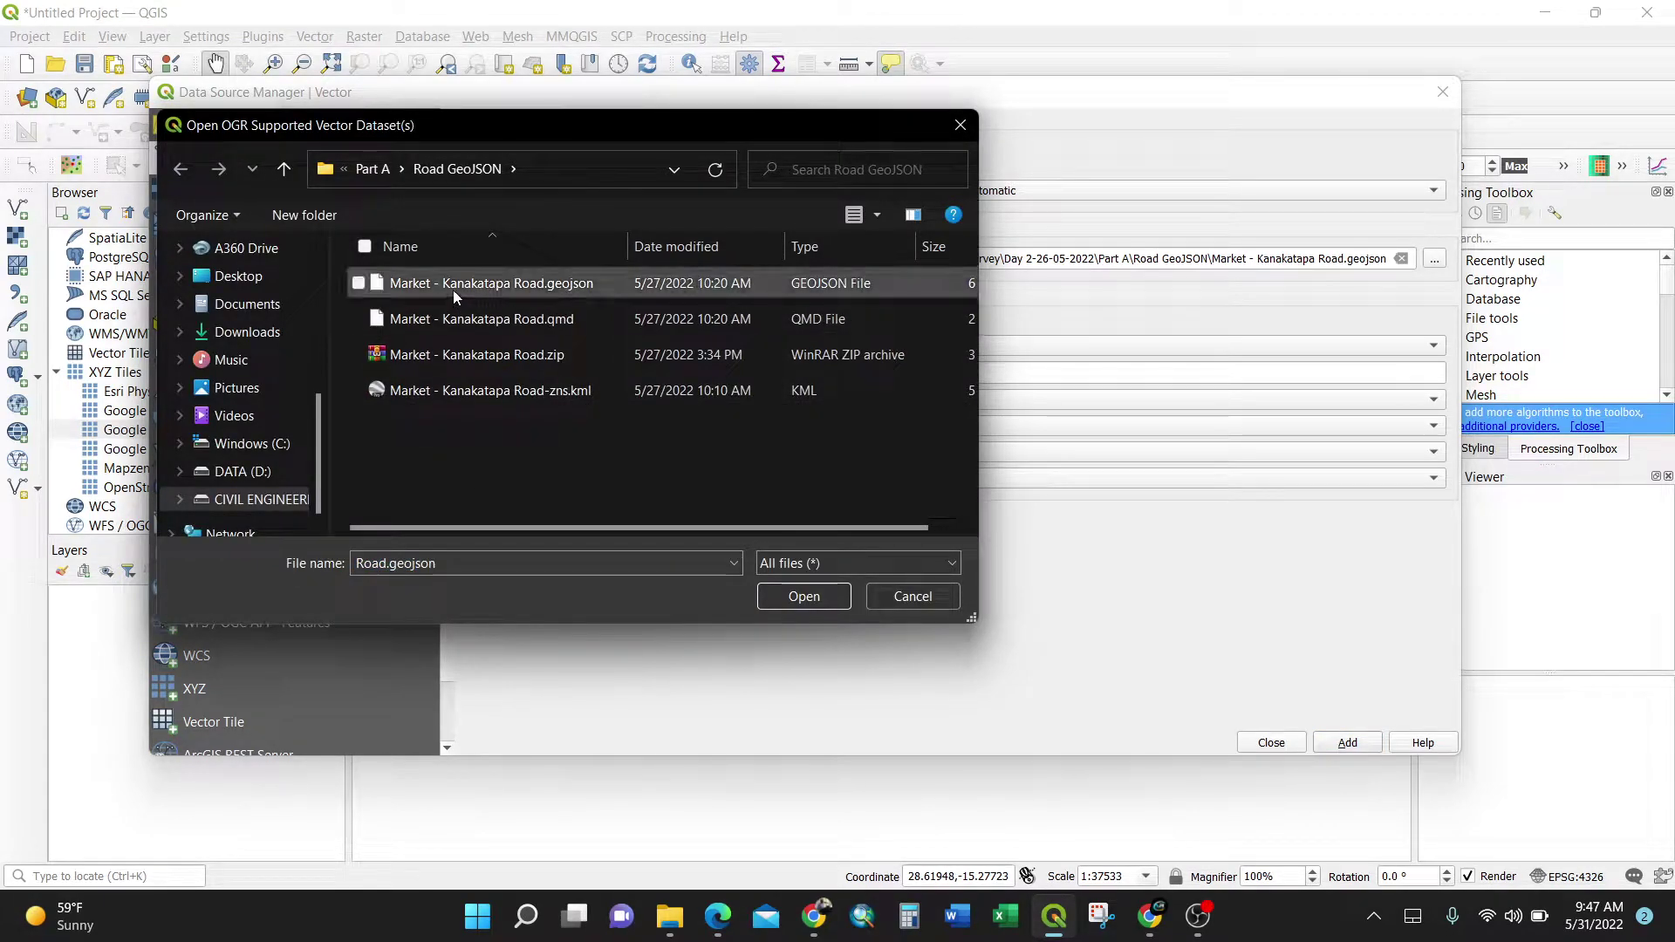
click(616, 283)
click(804, 596)
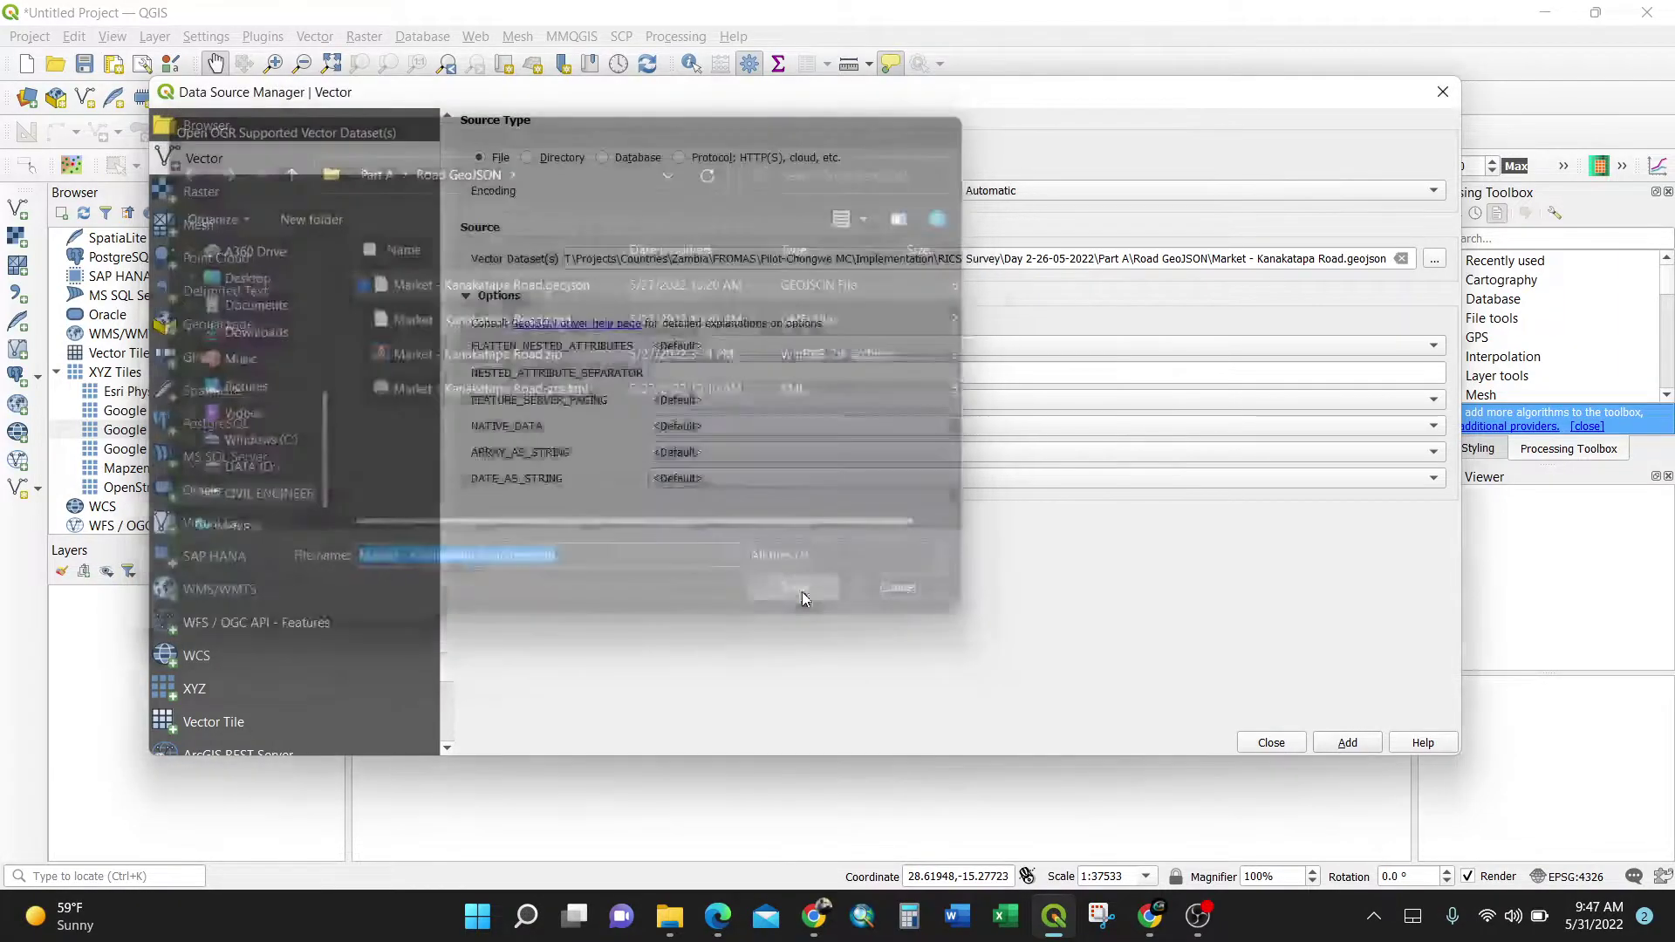
click(1348, 743)
drag(835, 96, 934, 111)
drag(802, 134, 868, 142)
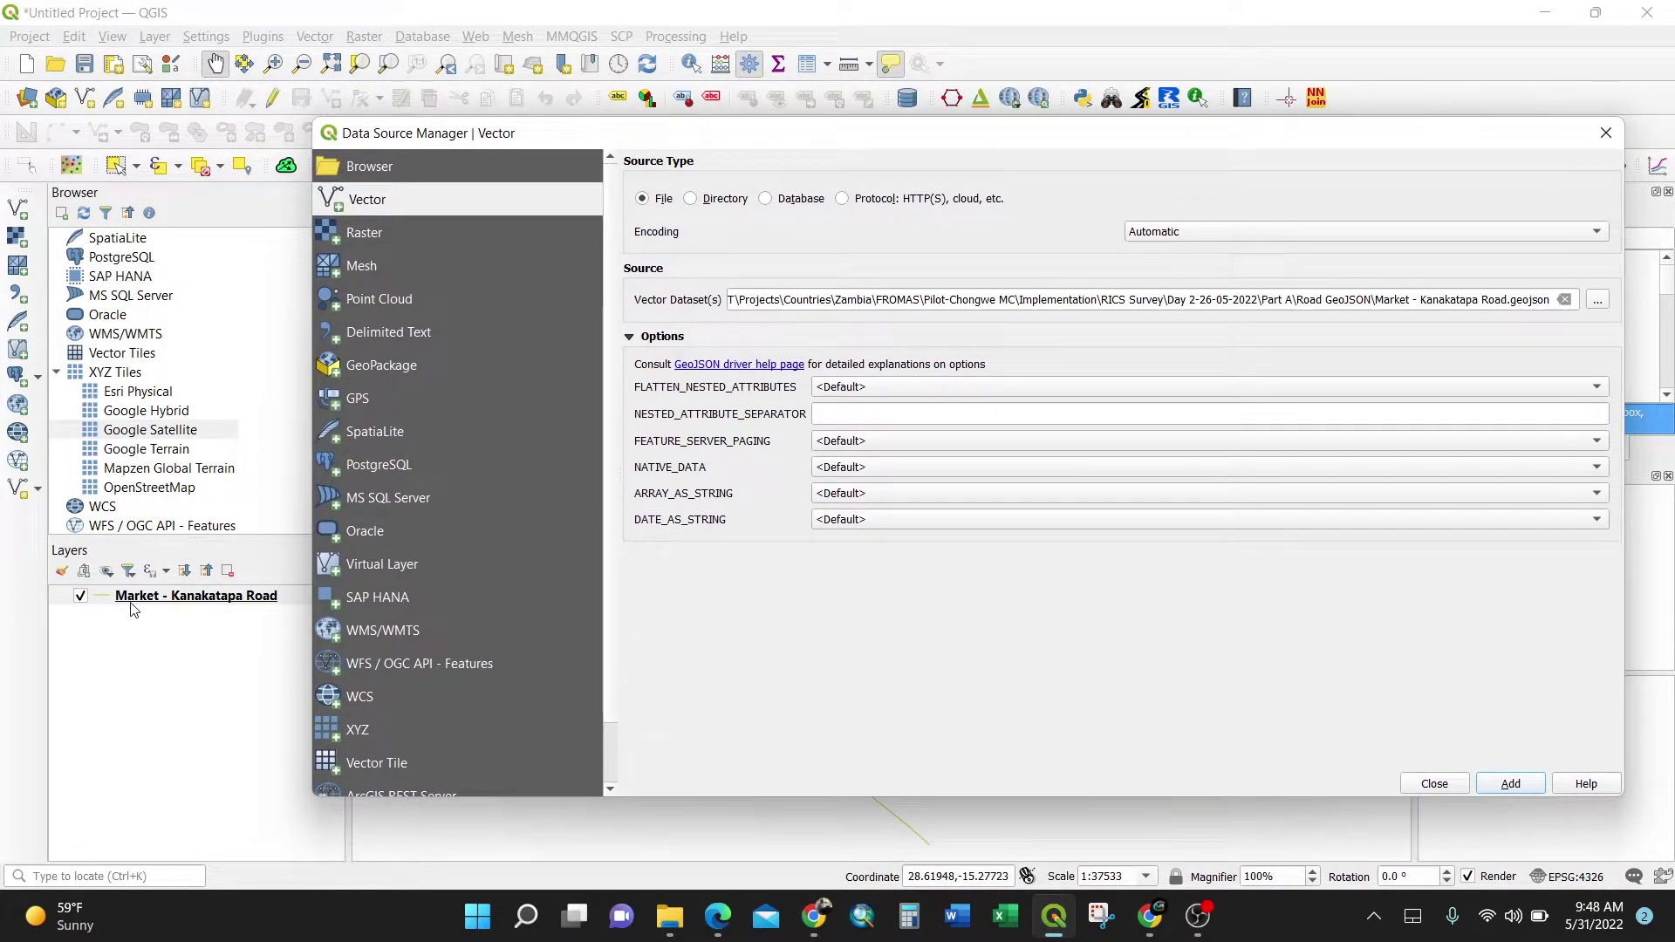
click(1605, 133)
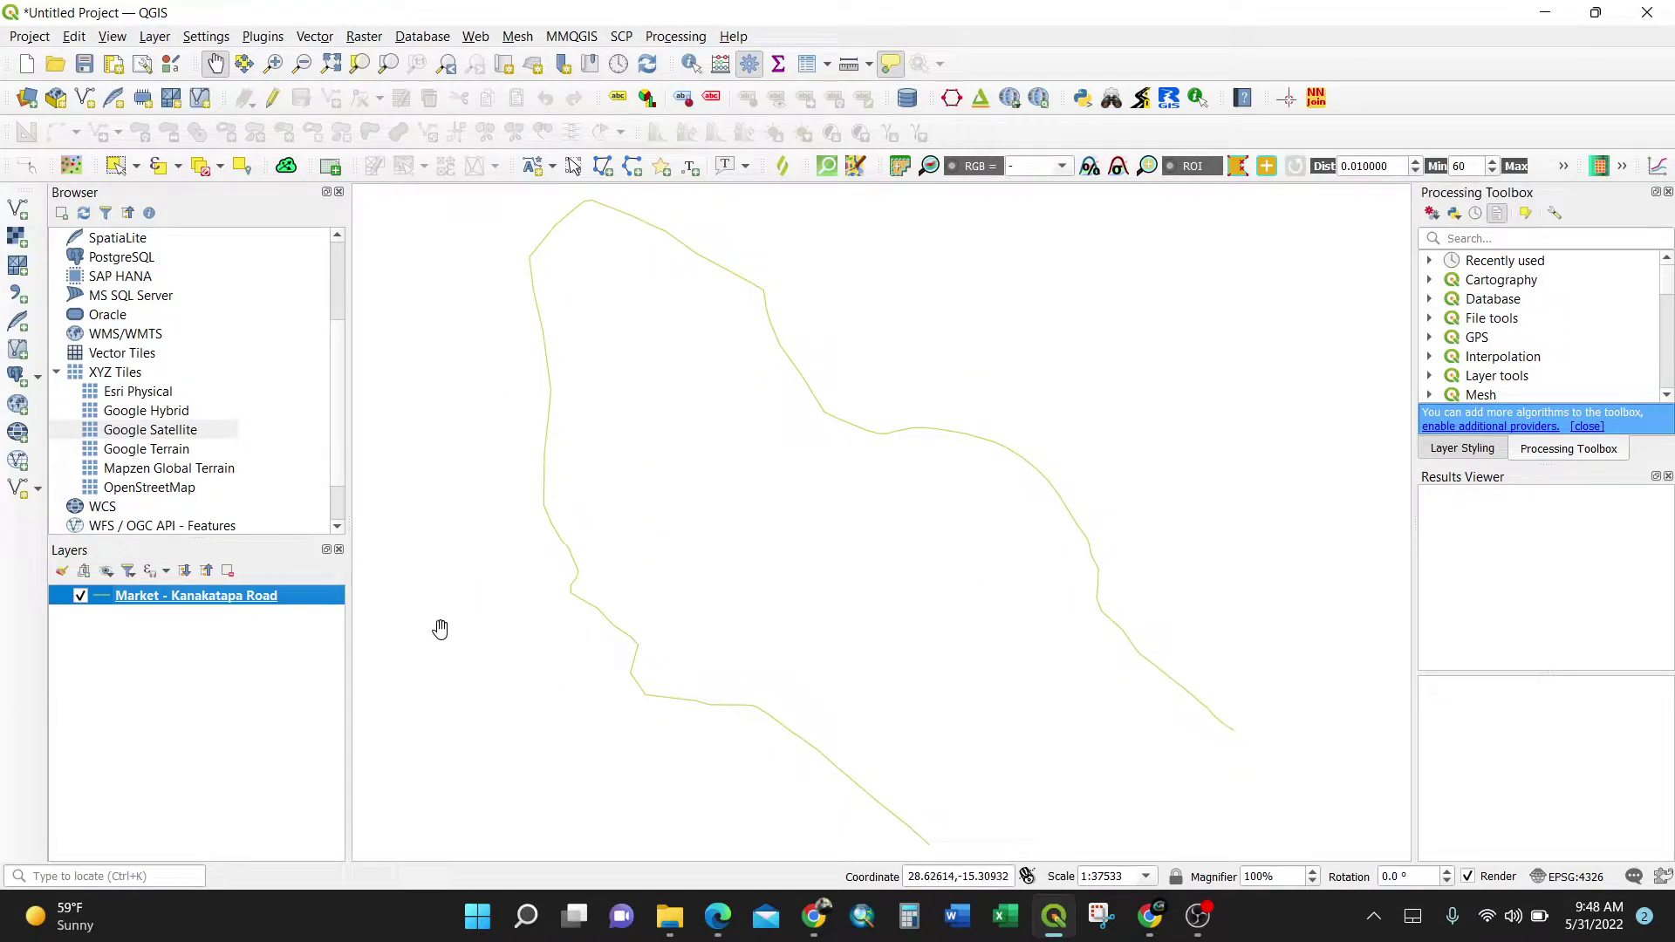
- Style the Market - Kanakatapa Road line in green with a width of 0.66 millimetres
right_click(193, 597)
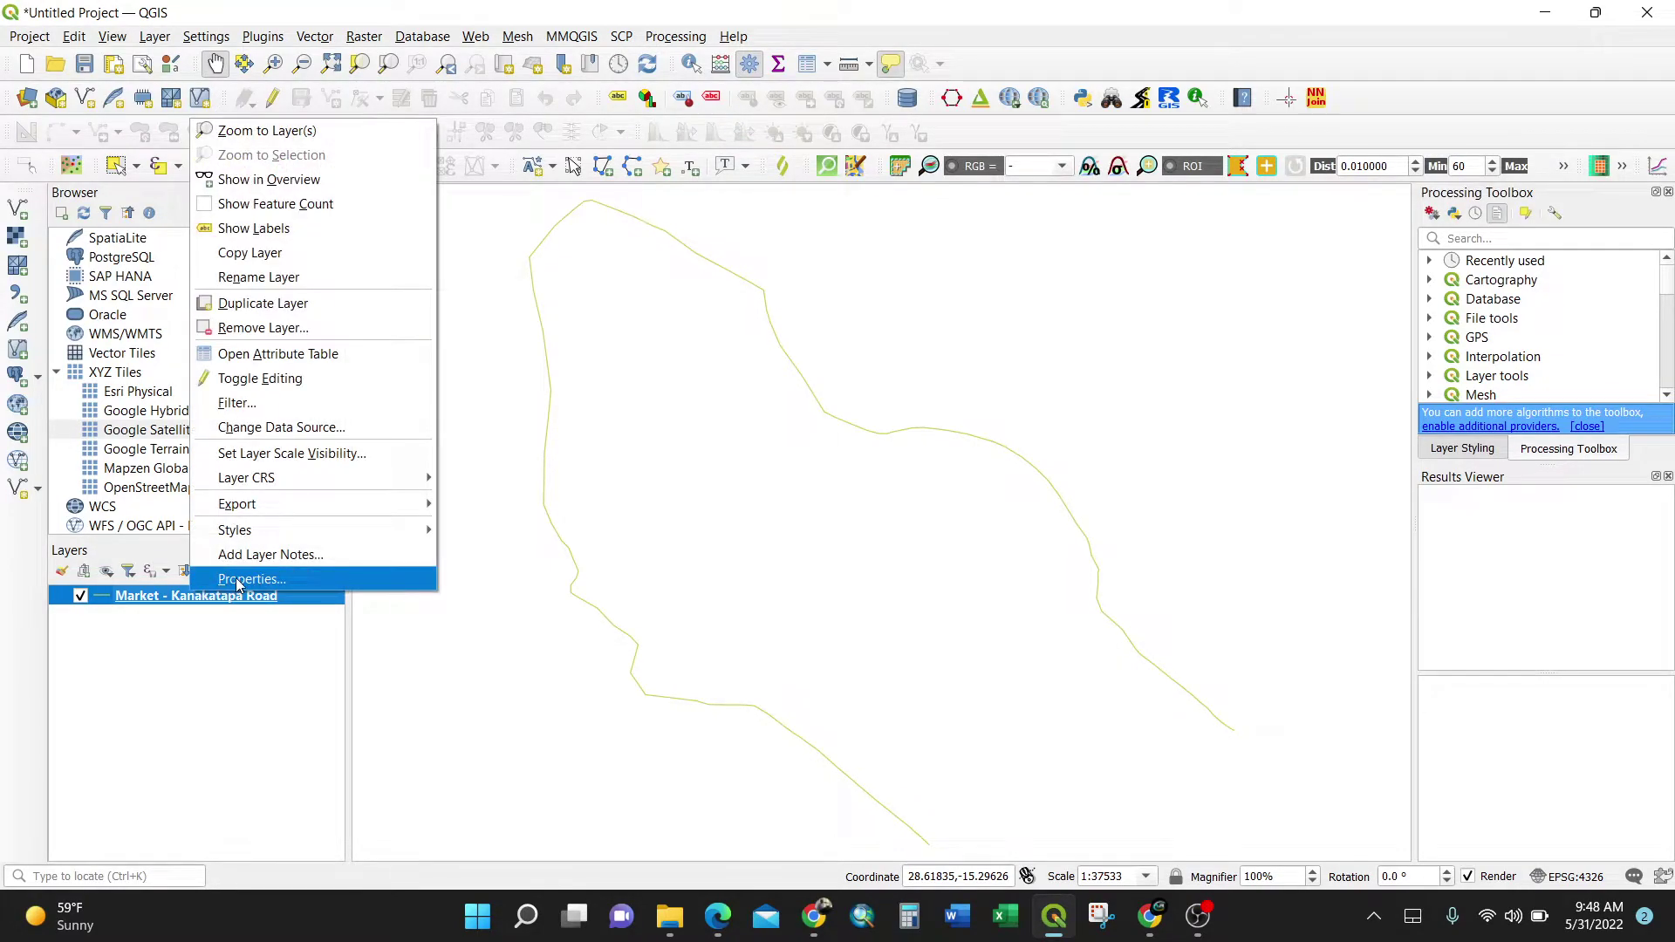
click(180, 600)
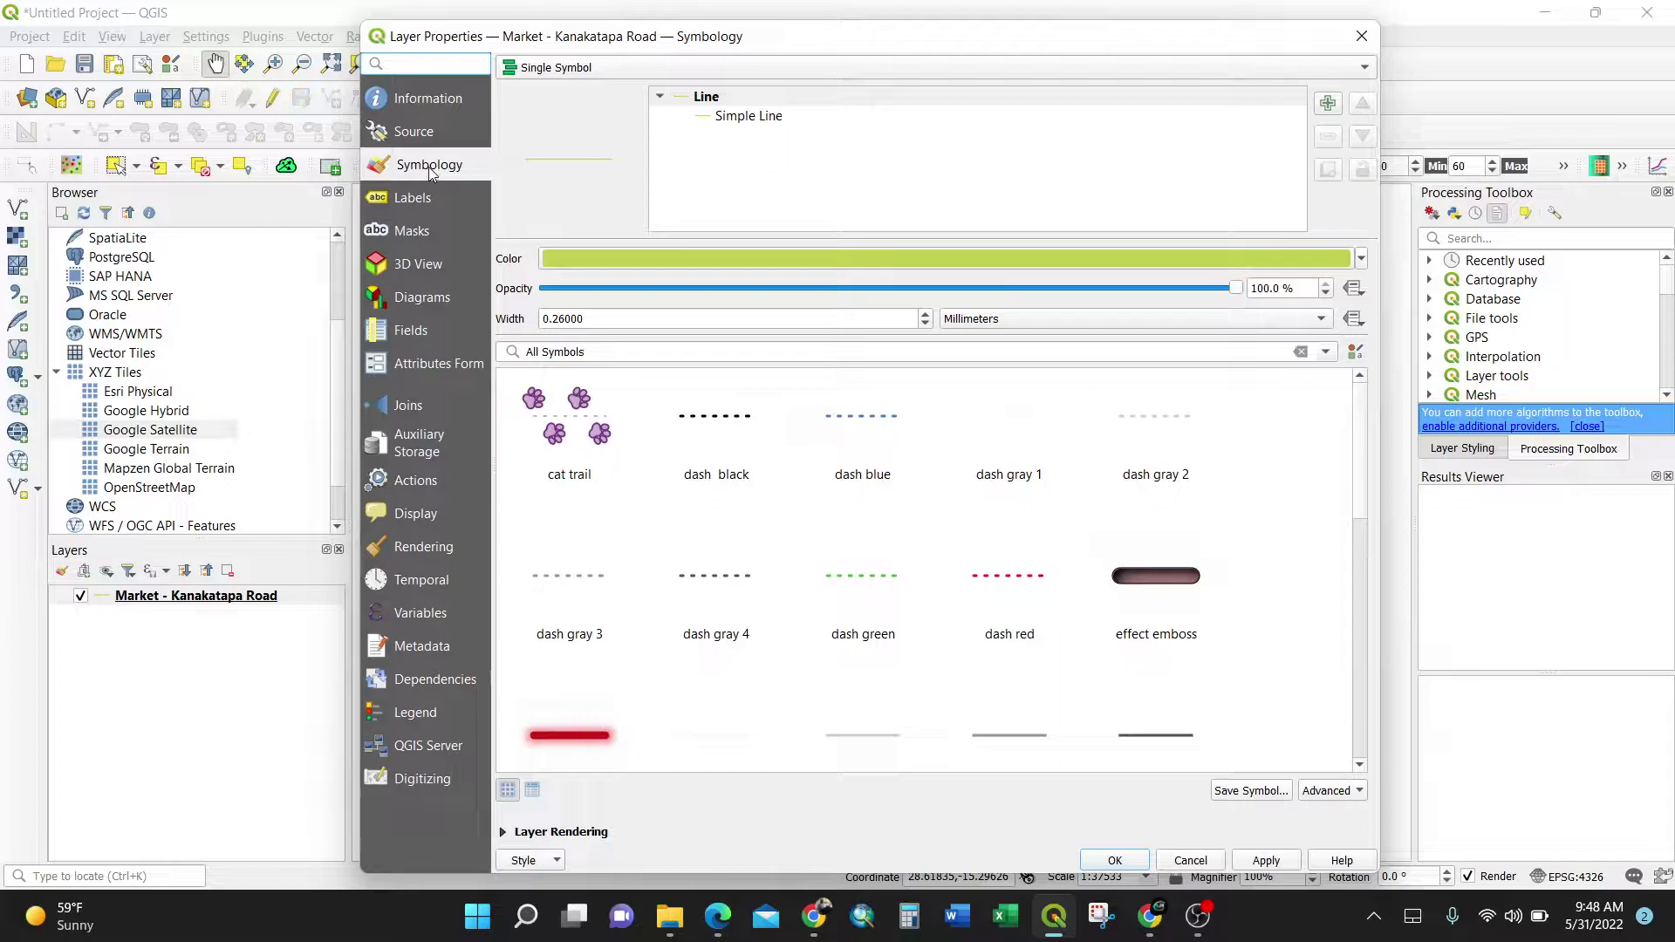
click(1359, 259)
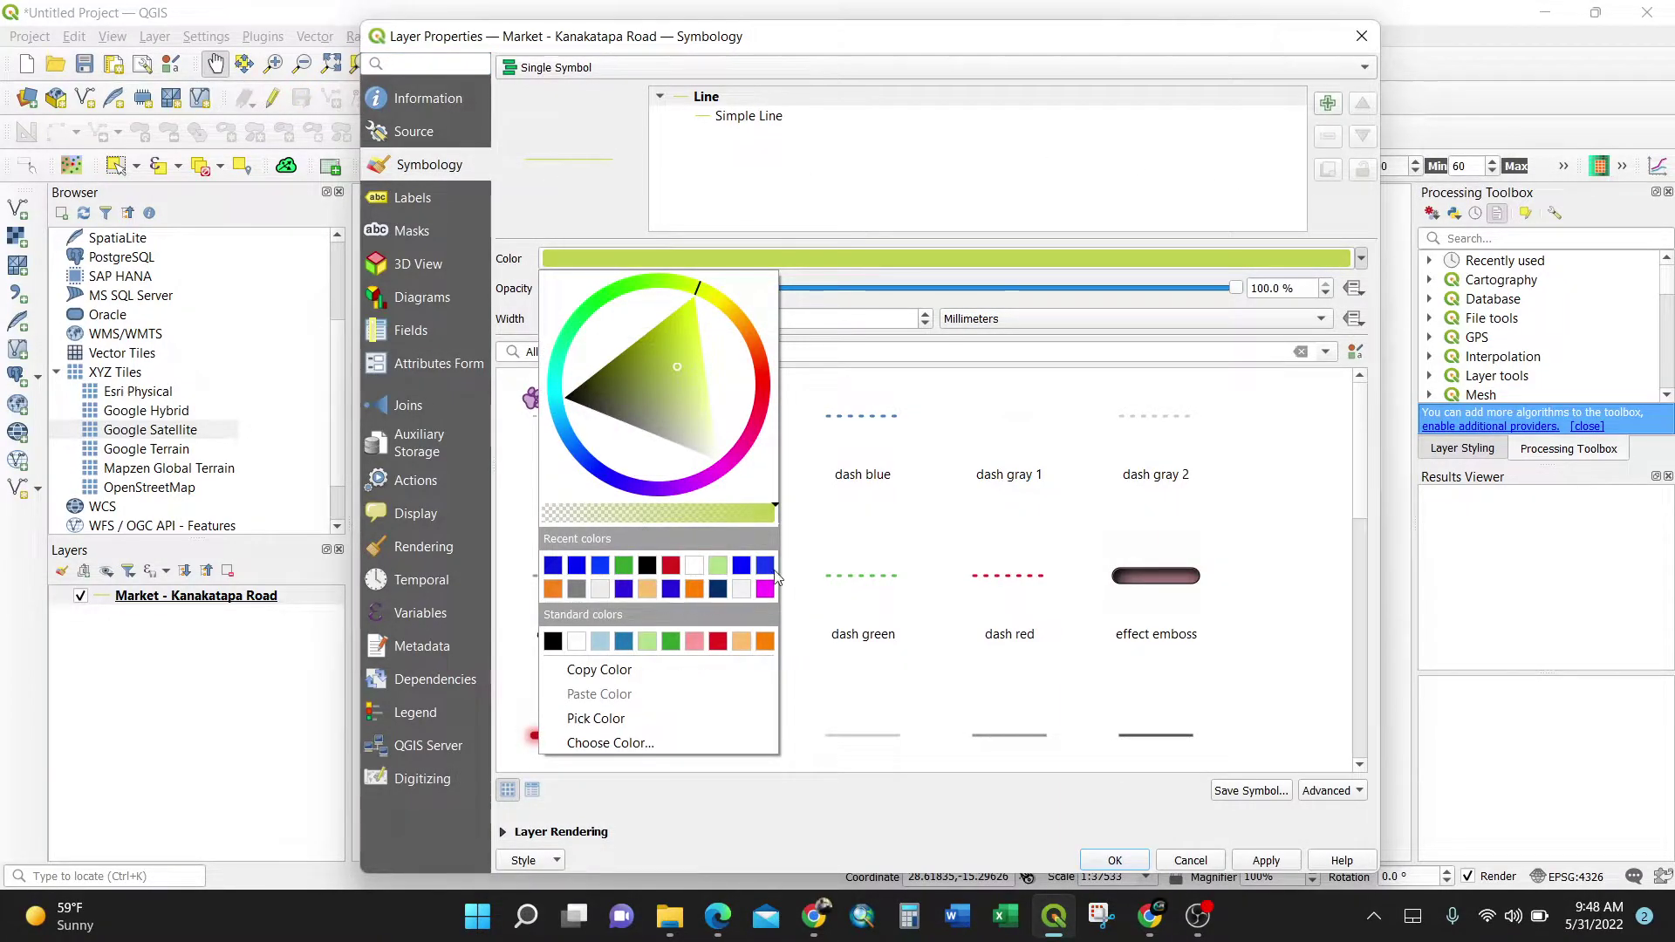
click(623, 566)
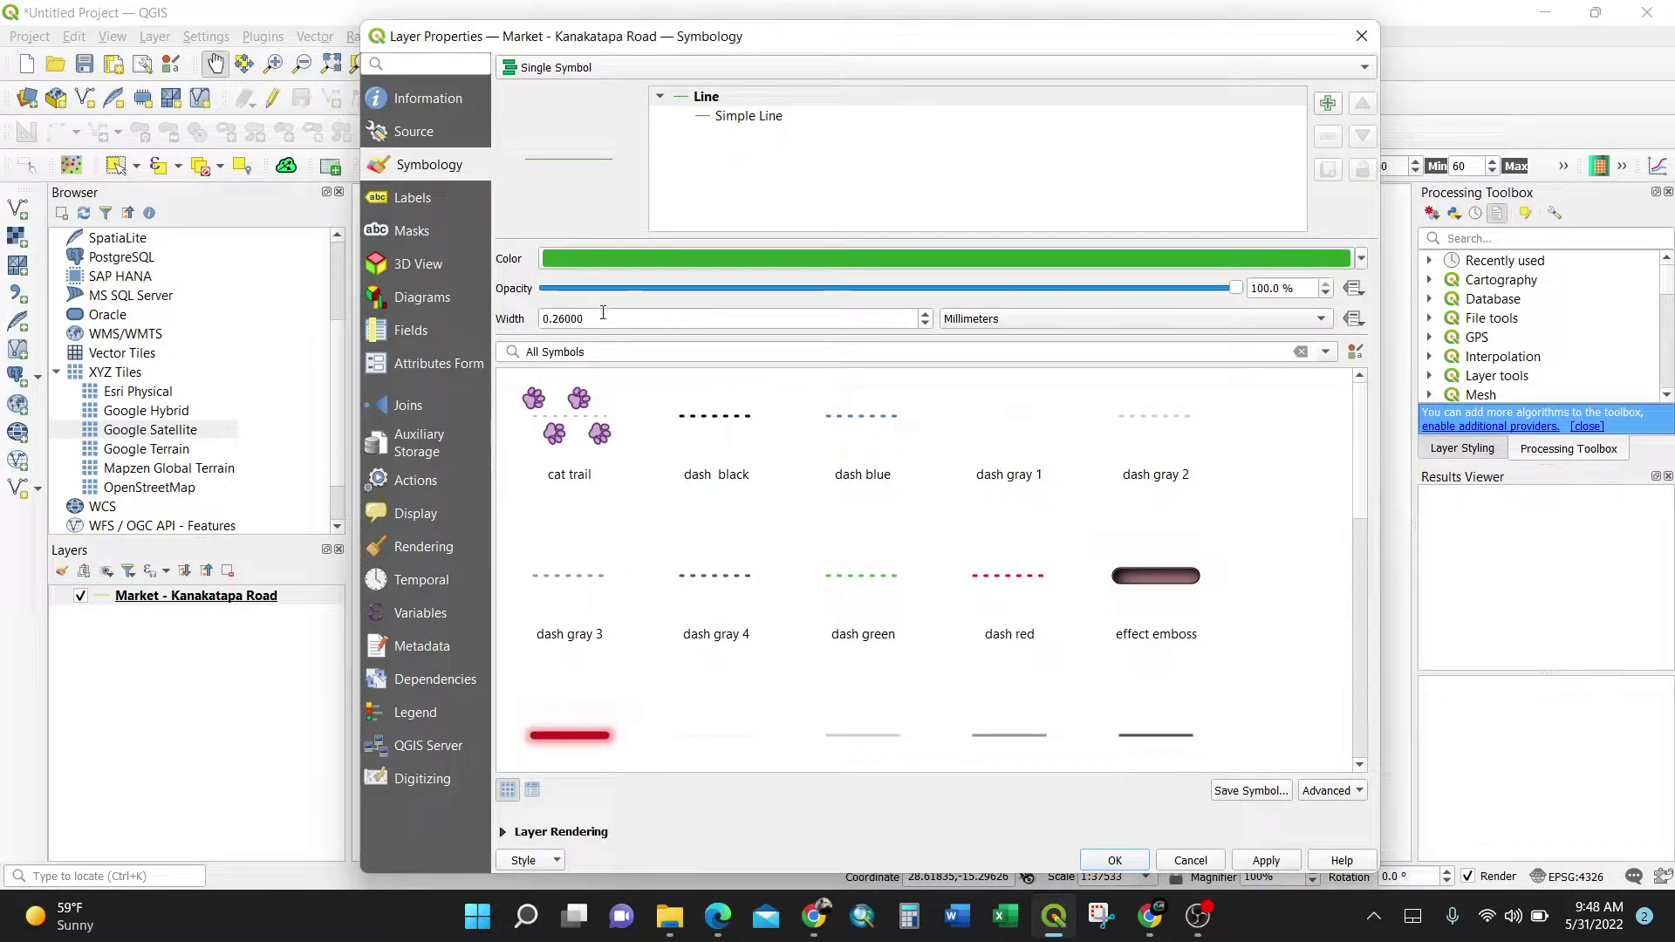
double_click(926, 316)
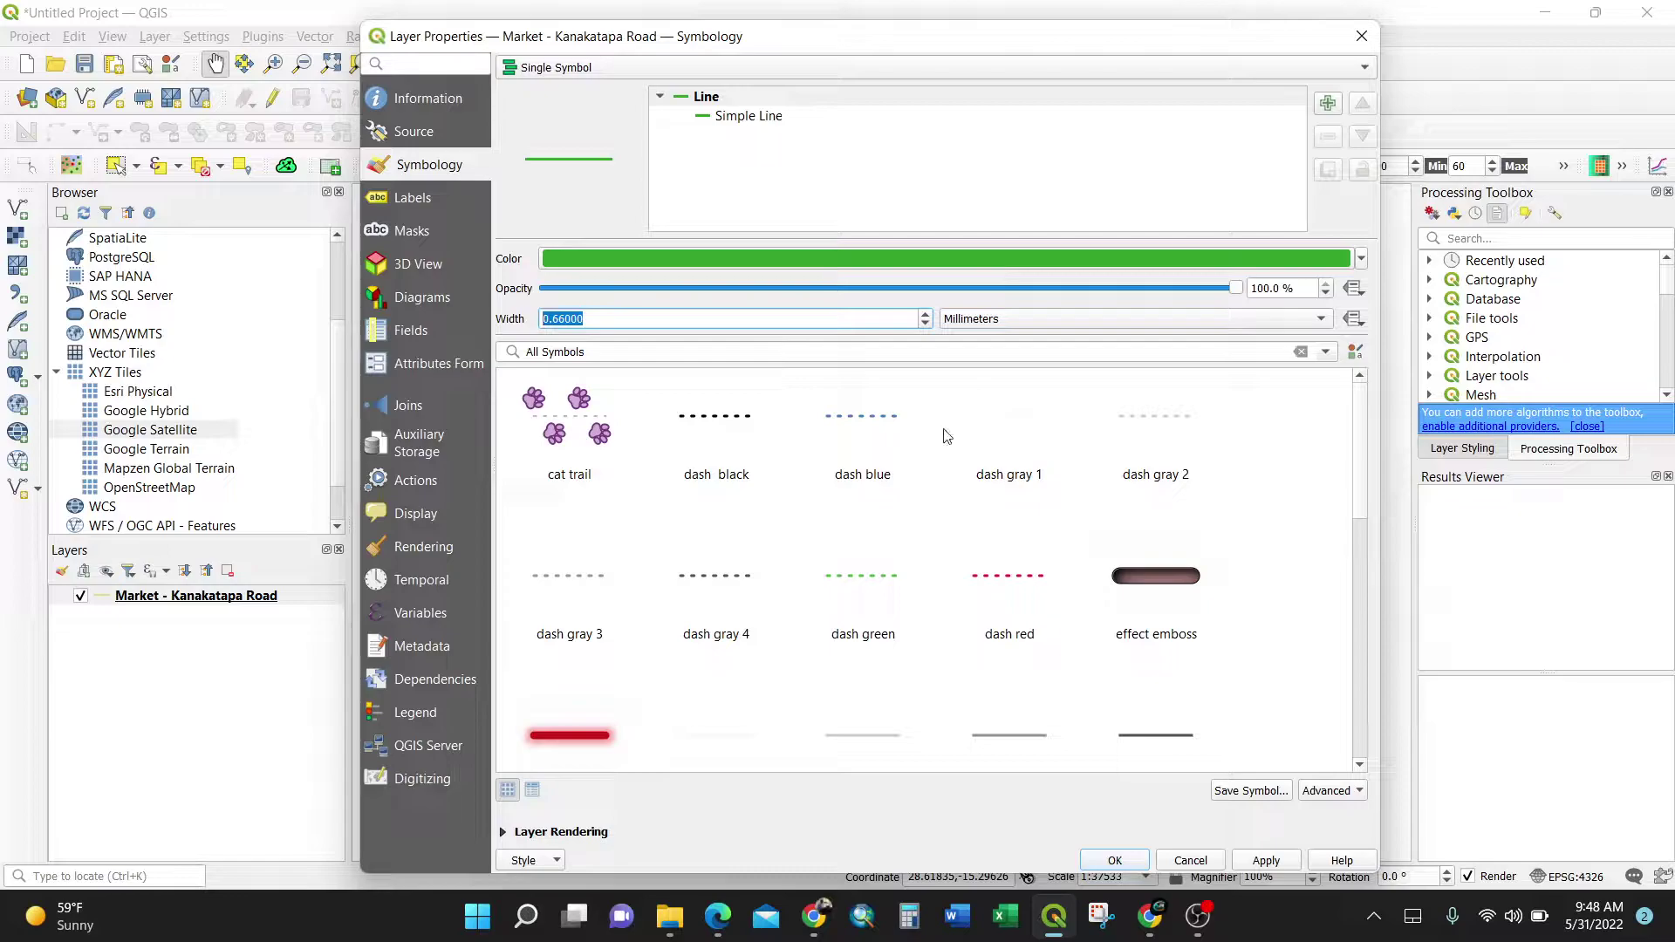
scroll(1355, 501, down, 1)
scroll(1355, 502, down, 3)
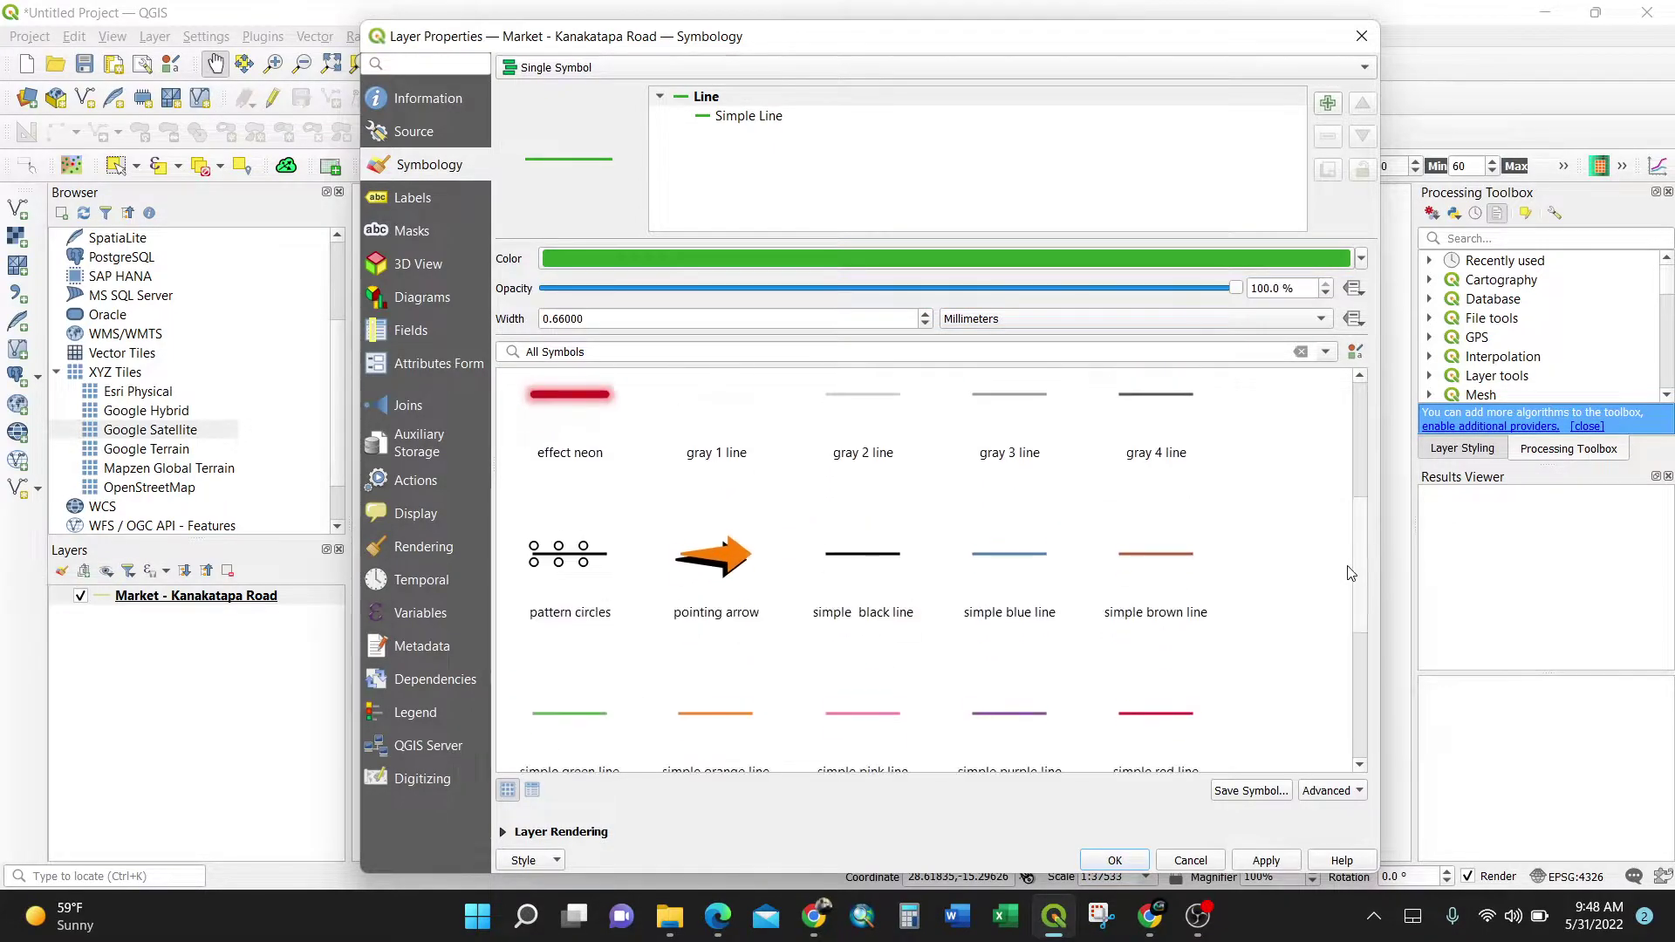
scroll(1358, 436, up, 5)
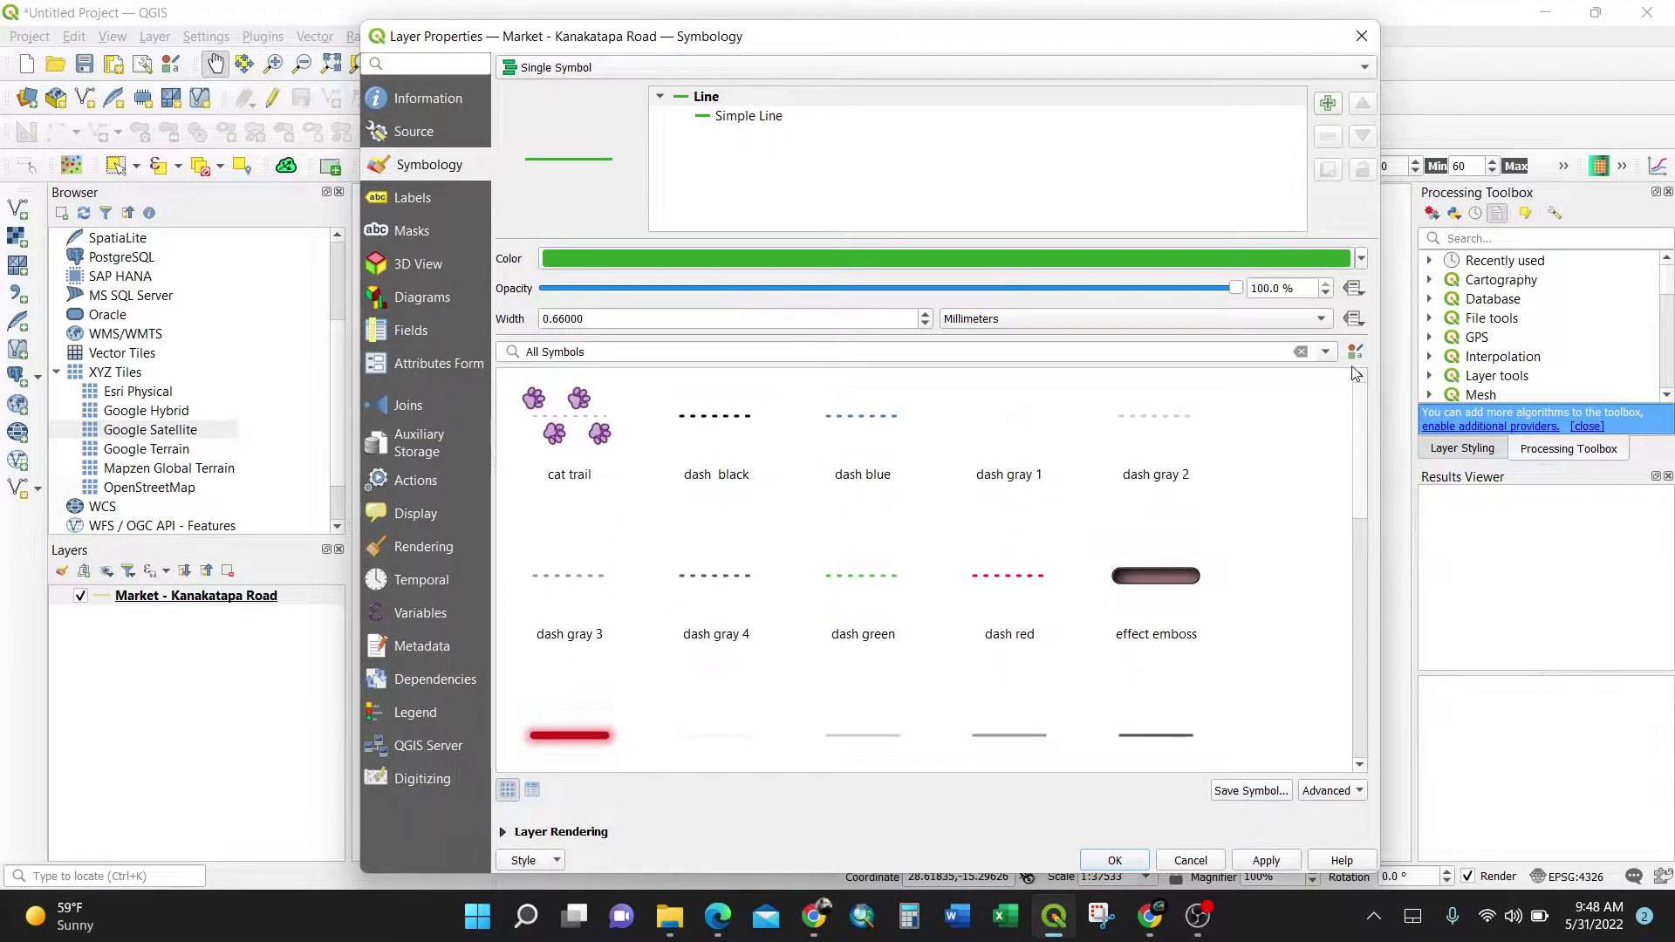
click(1117, 862)
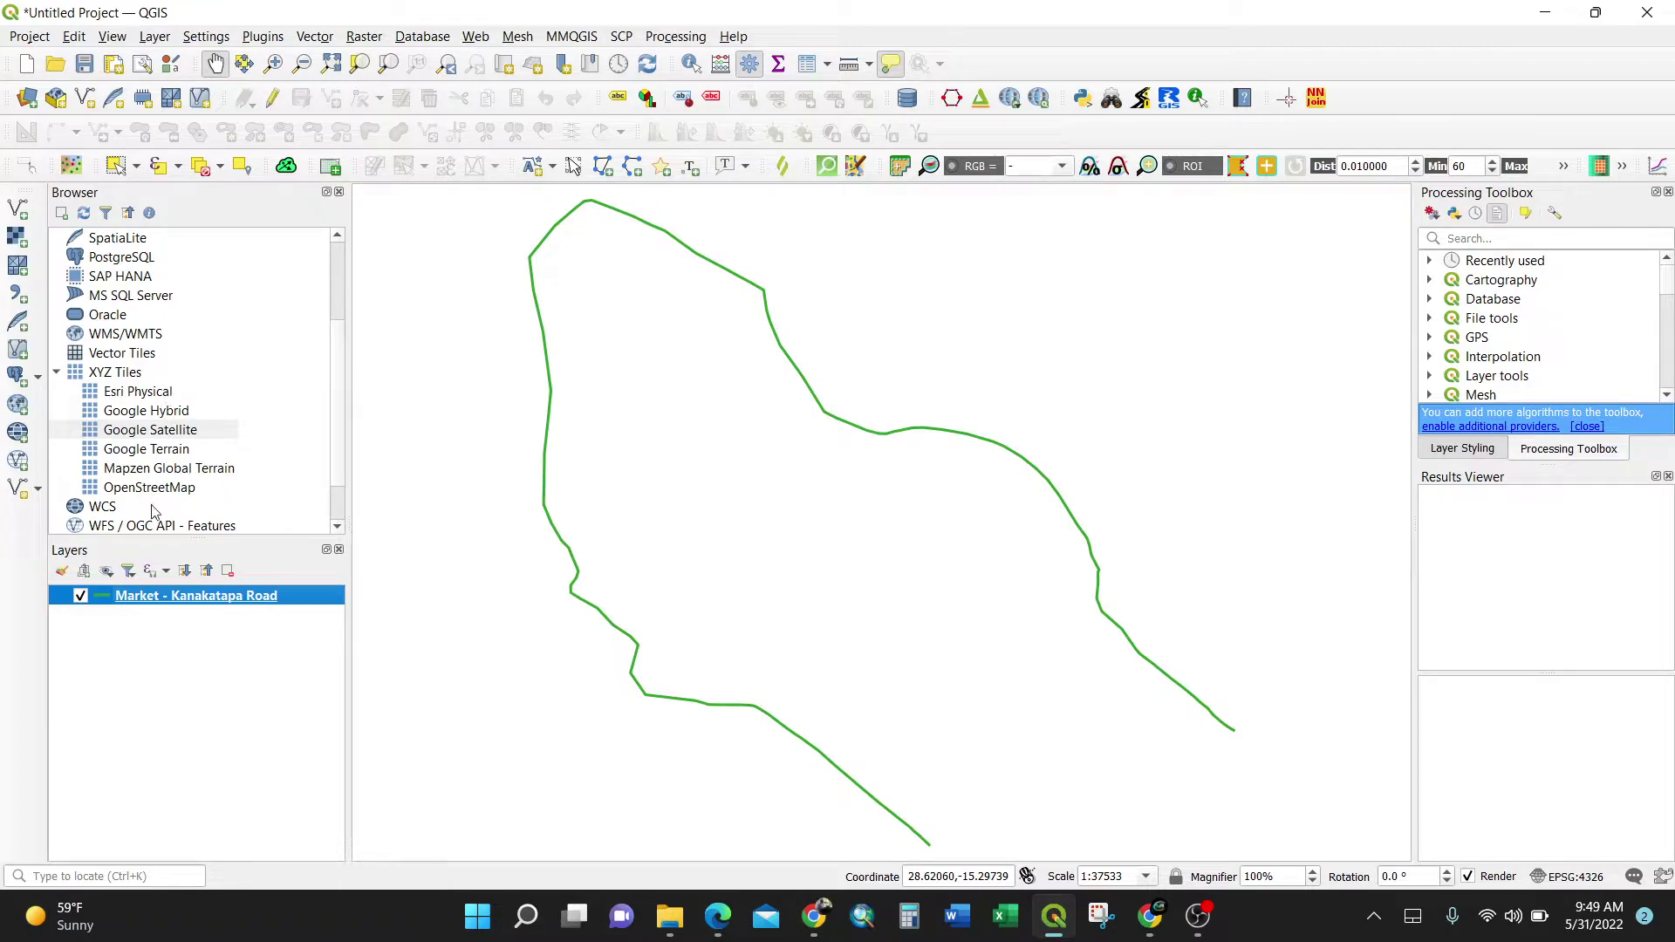
- Add the Google Satellite XYZ tiles to the project as a basemap layer
click(170, 452)
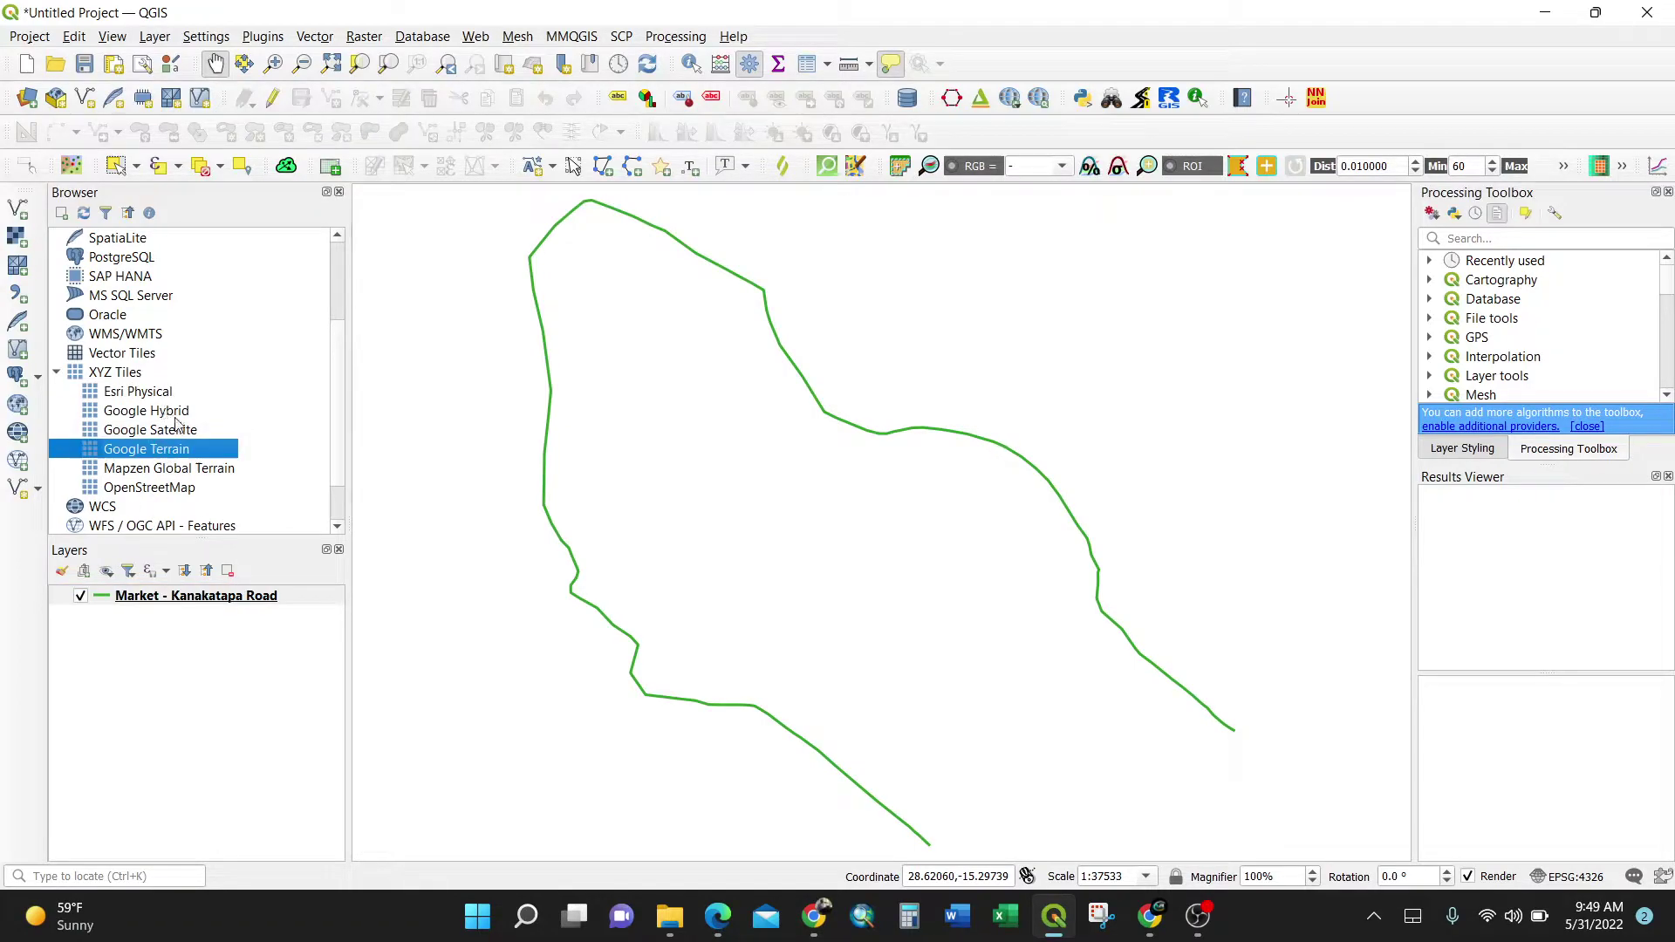
click(171, 412)
click(165, 431)
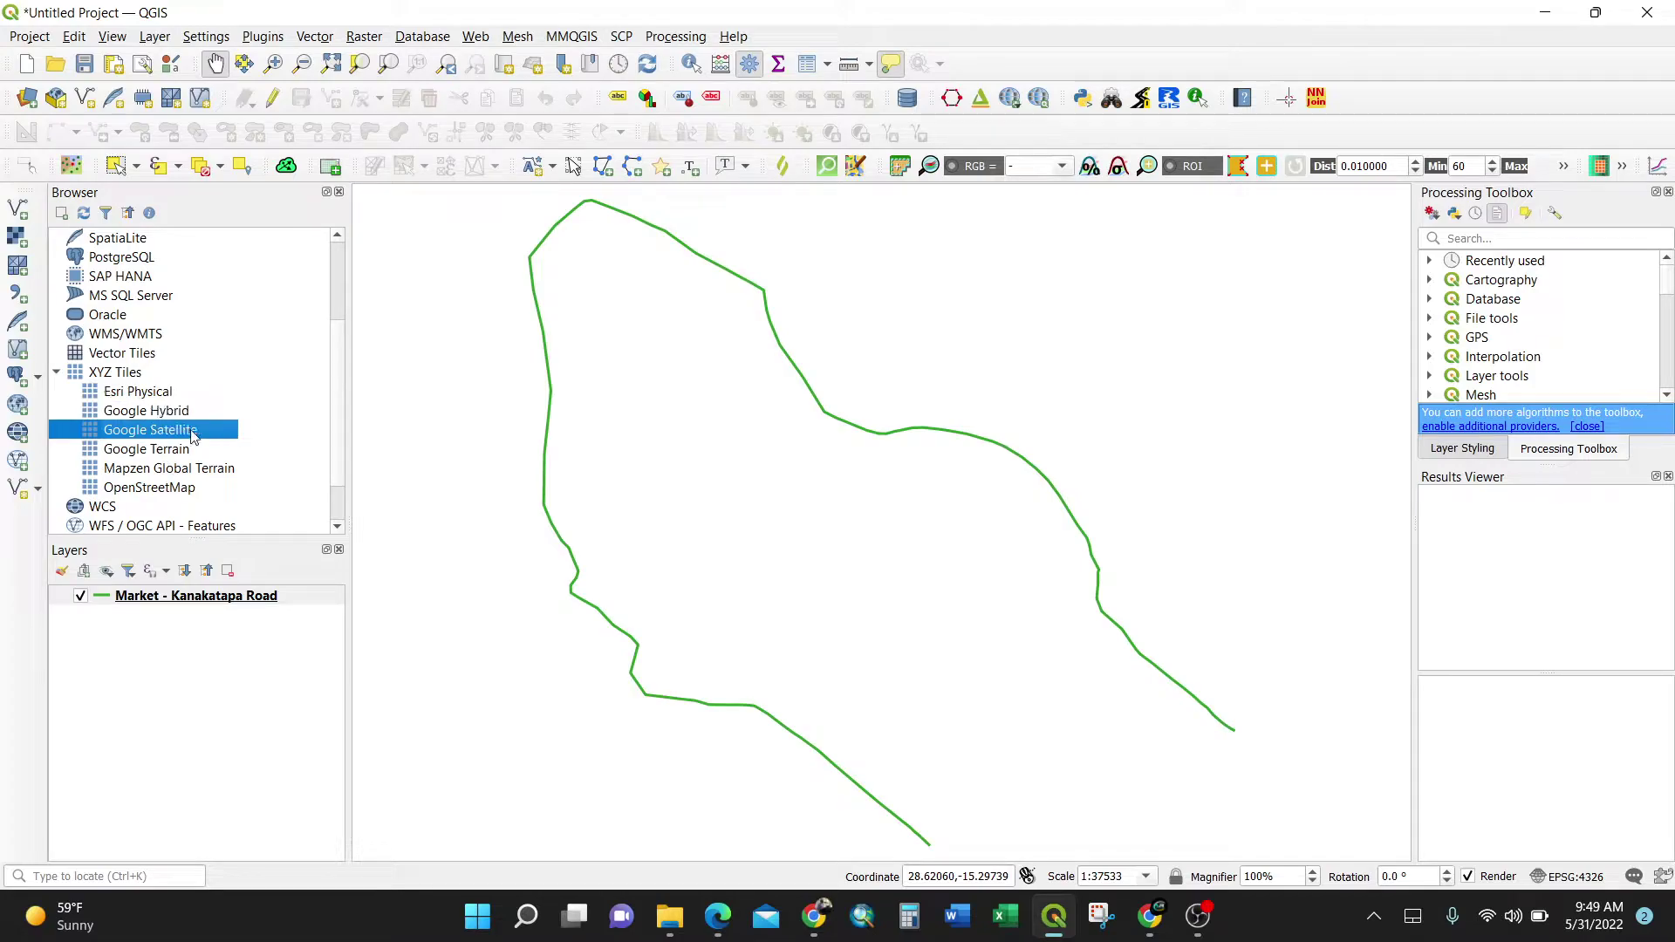
drag(193, 436, 209, 634)
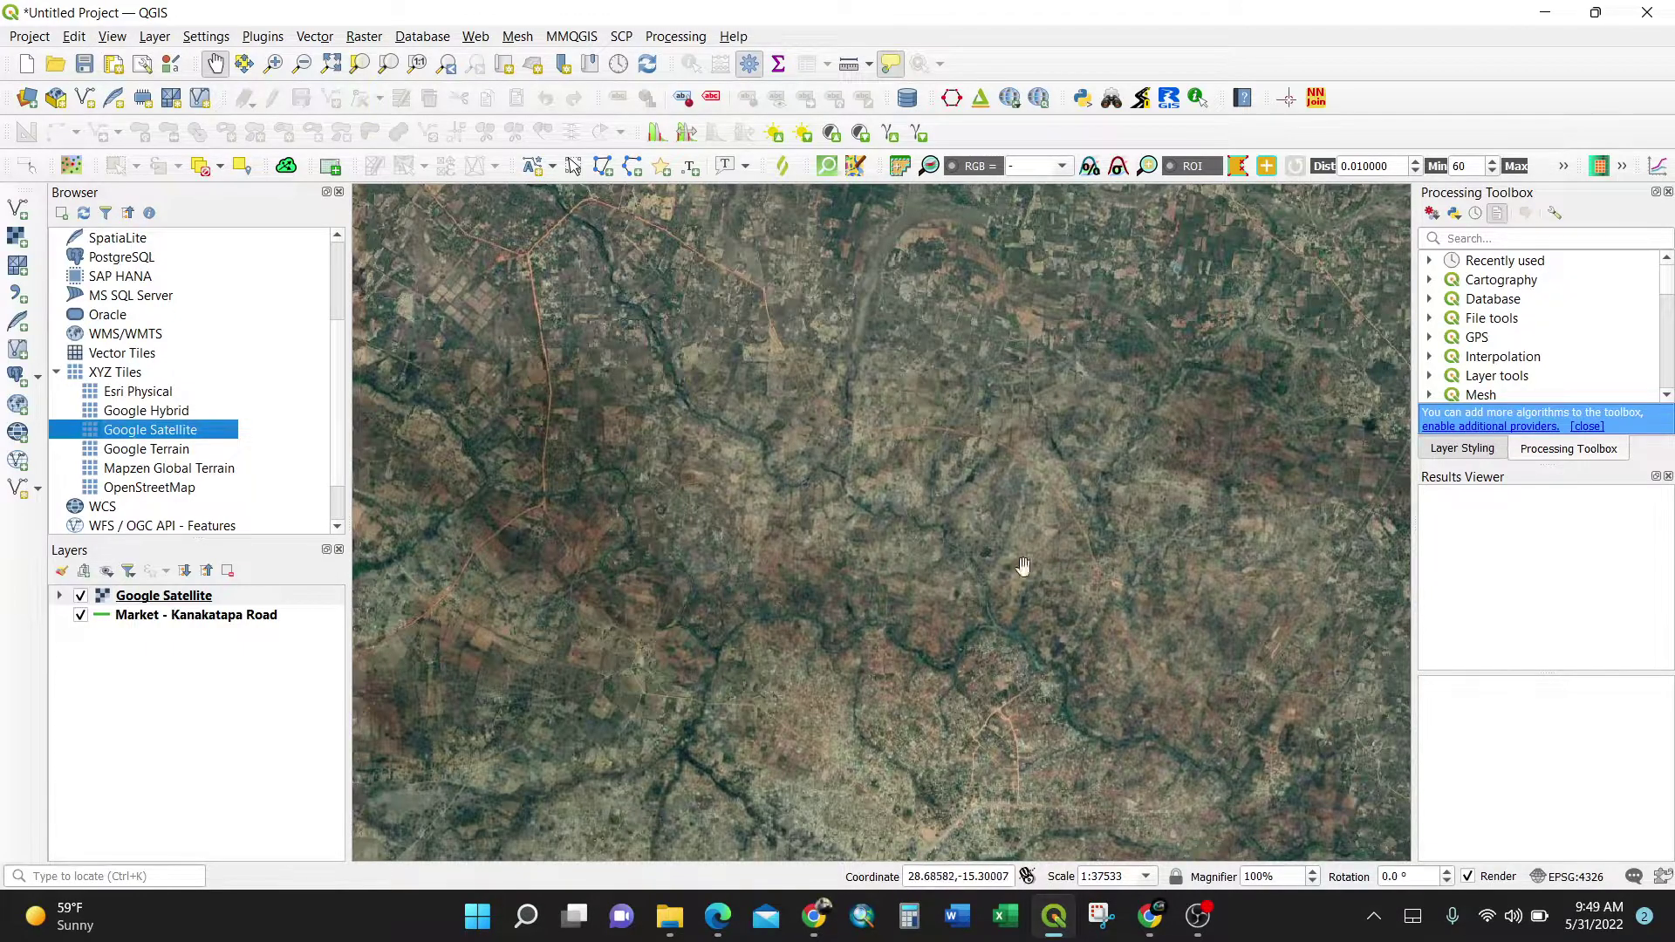
- Move the Google Satellite layer beneath the Market - Kanakatapa Road layer in the layer order
click(163, 598)
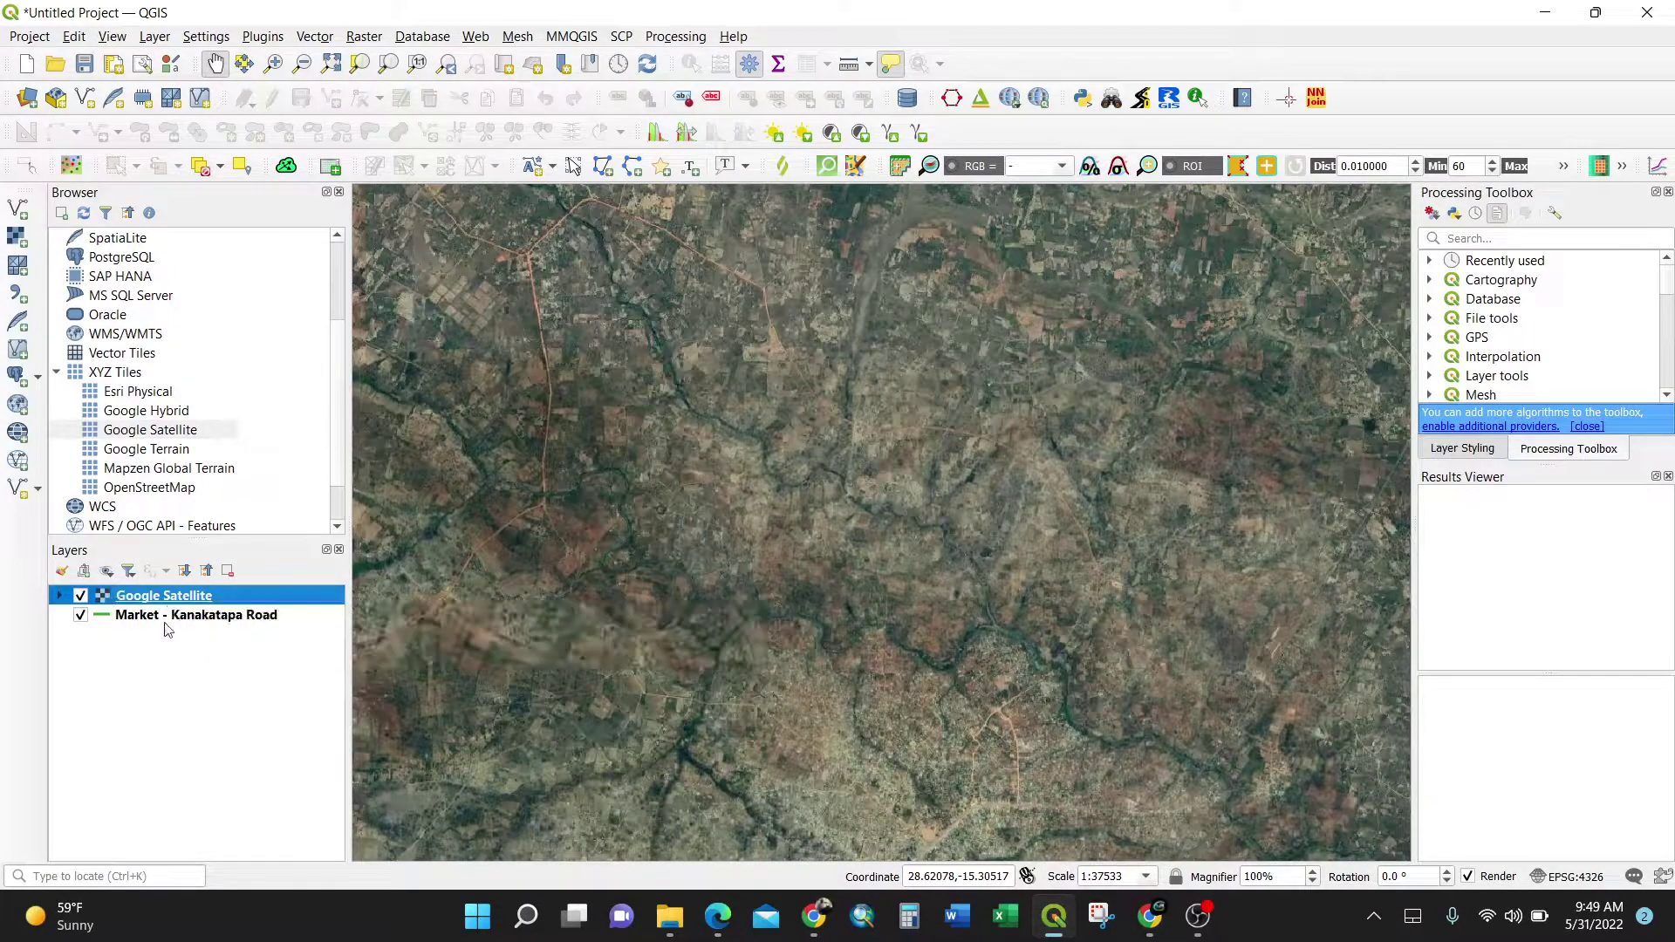
click(171, 616)
click(186, 603)
drag(199, 600, 199, 658)
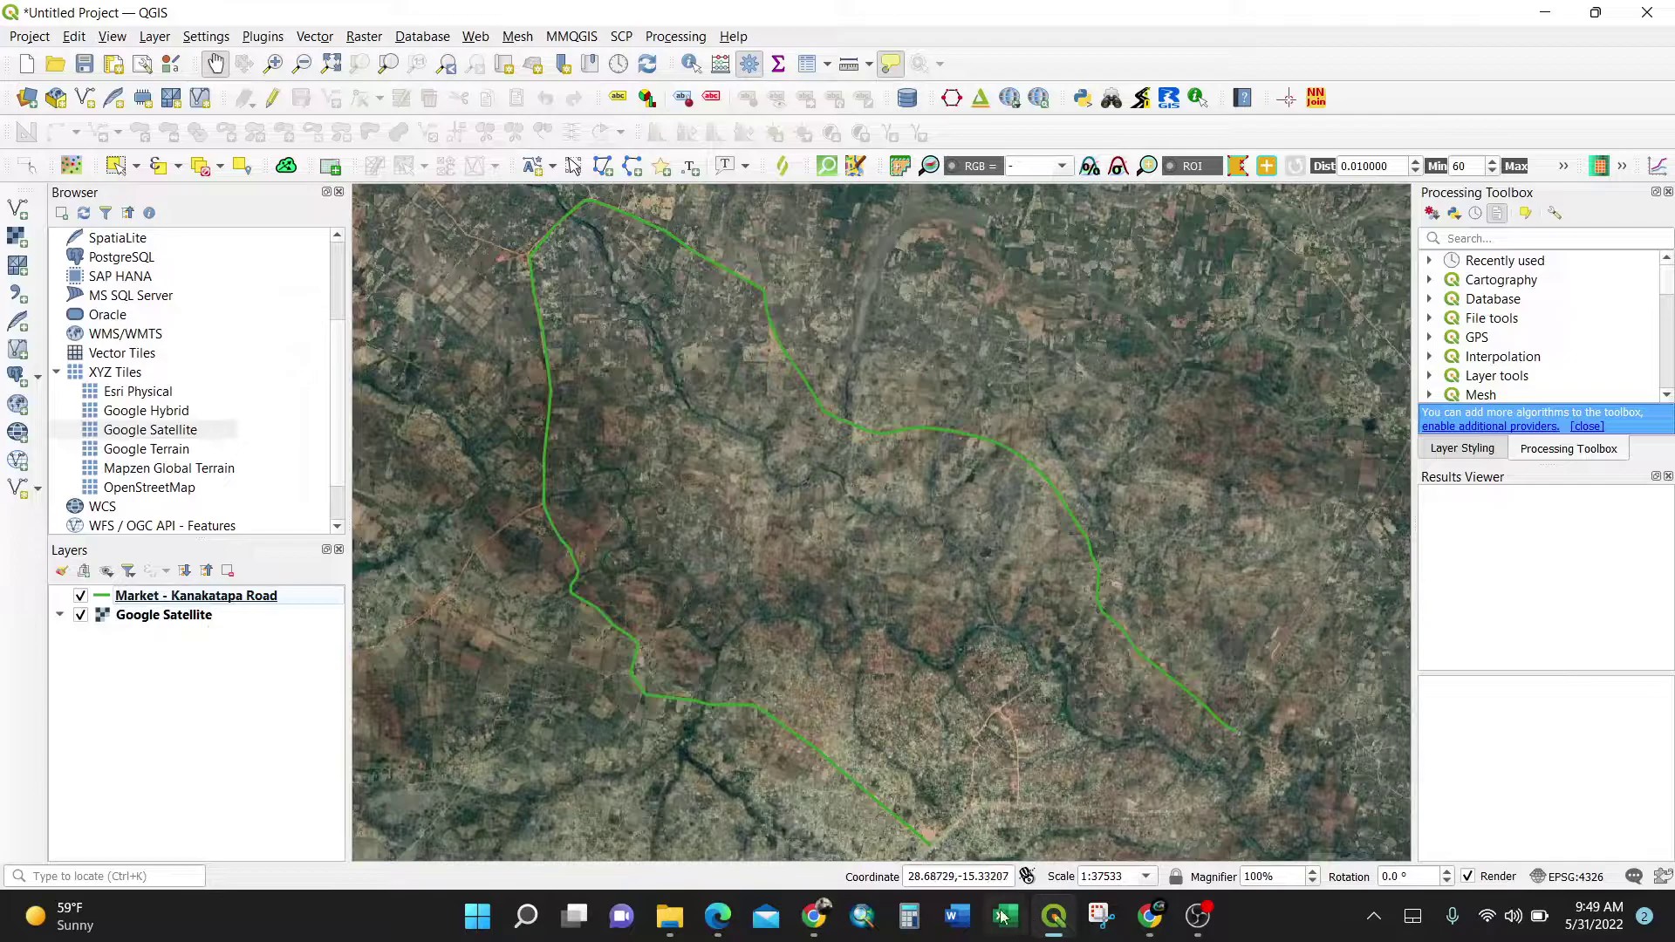
- Try rotating the map canvas to -20°, and restore its rotation to 0°
drag(942, 833, 894, 645)
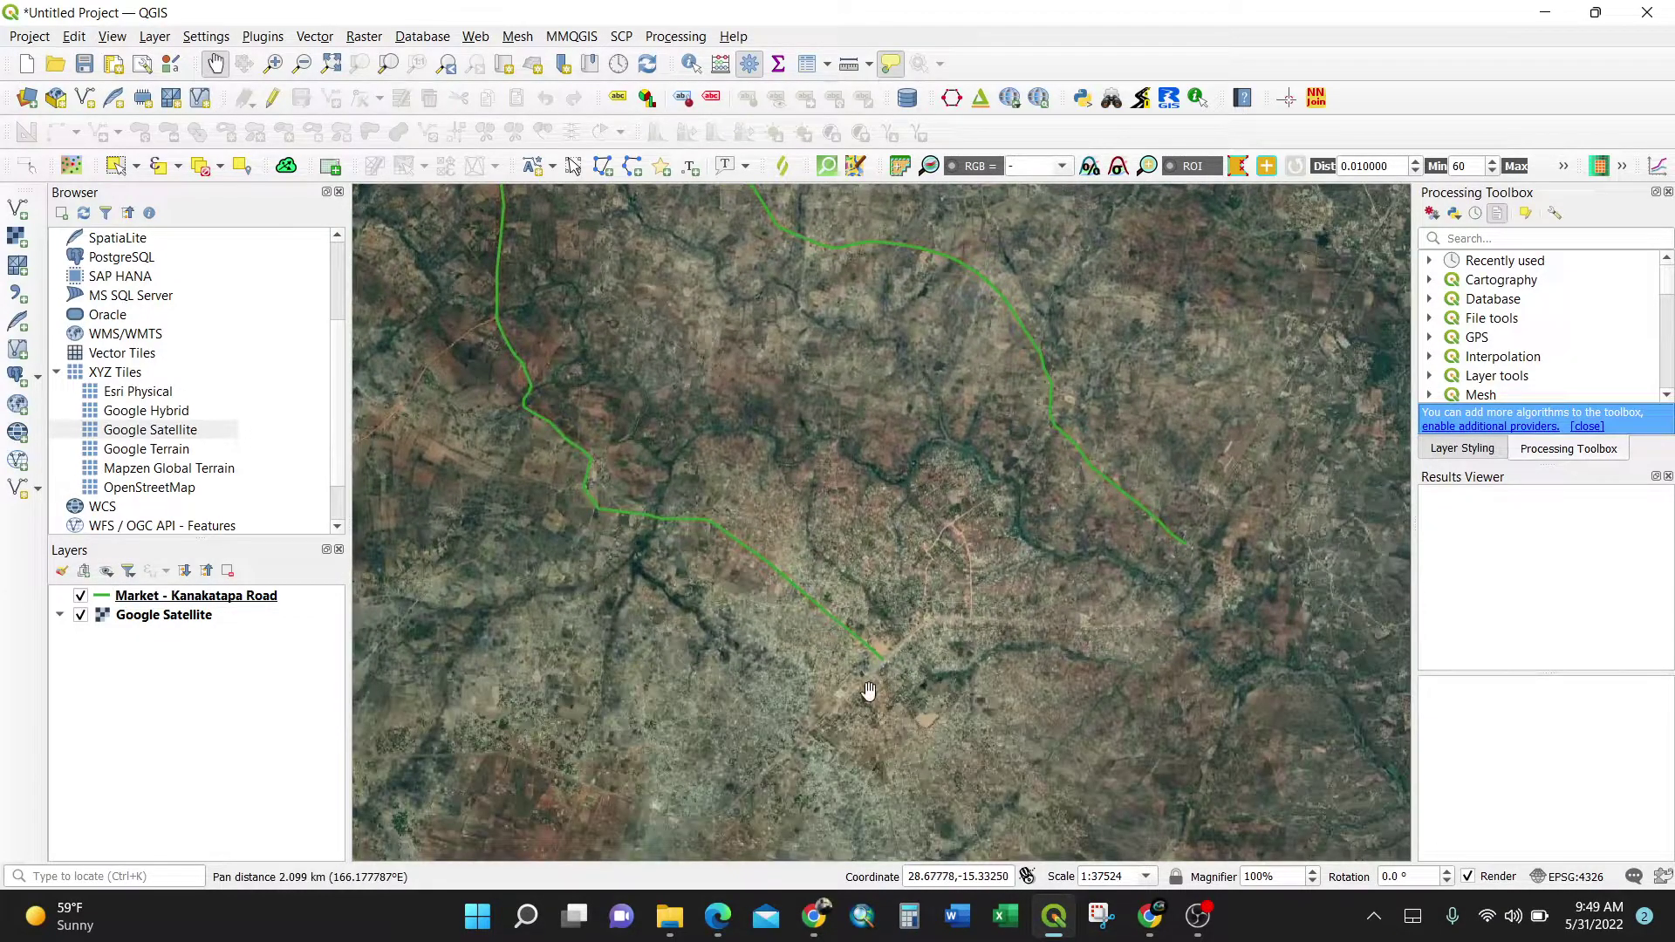
scroll(780, 643, down, 2)
scroll(790, 646, down, 6)
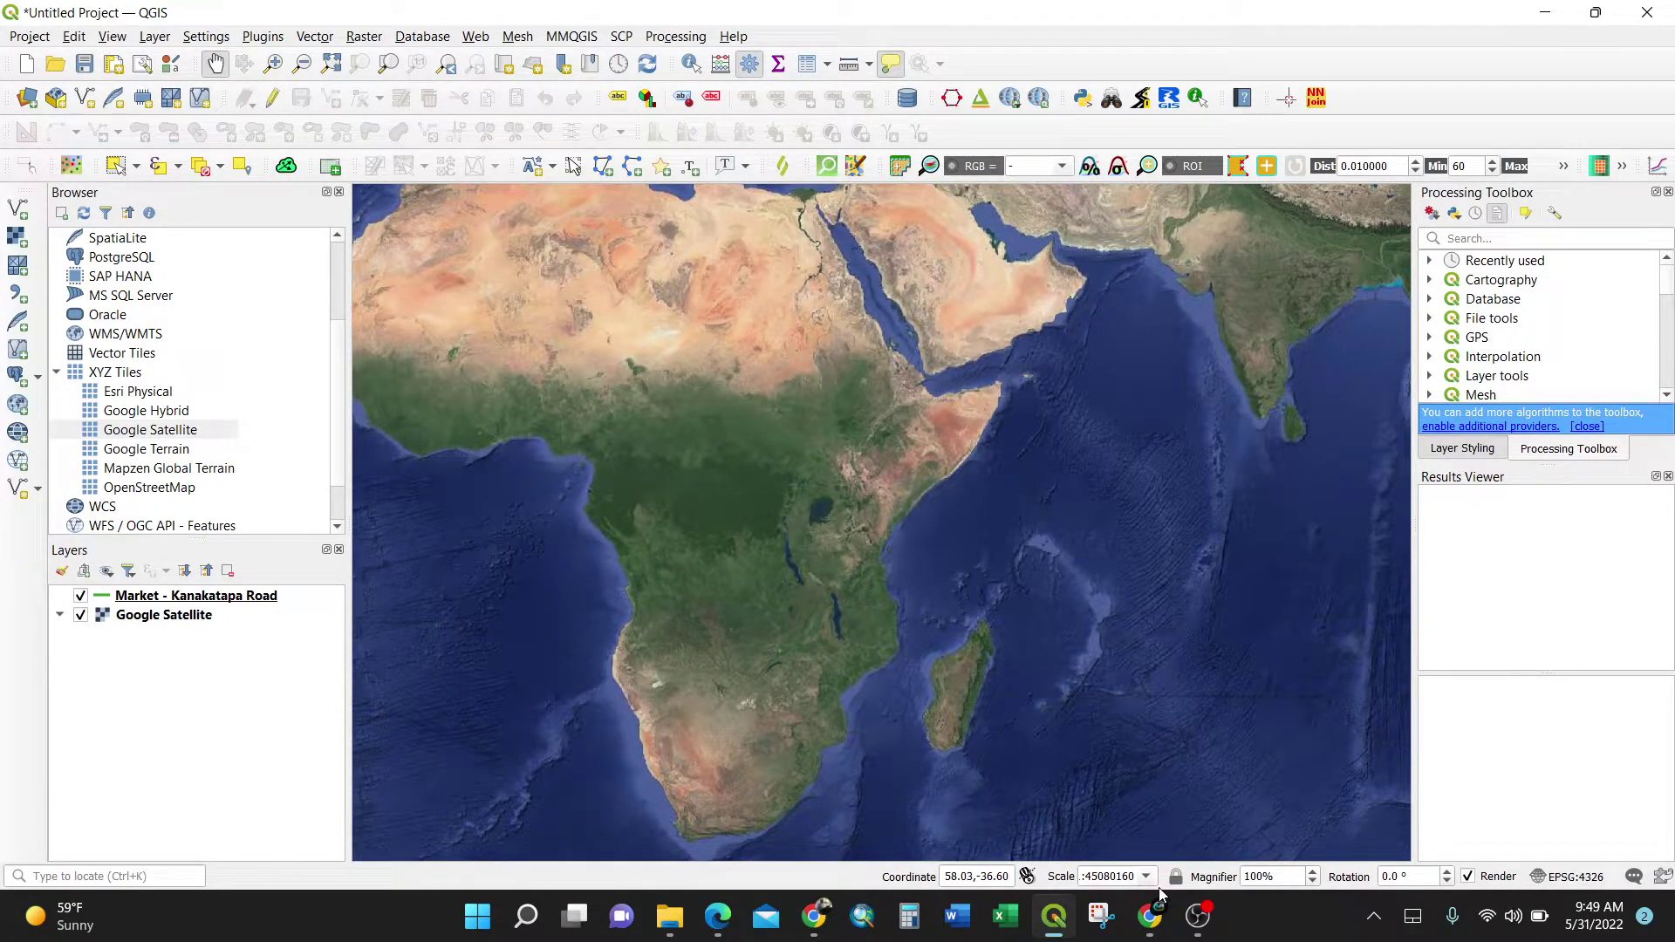
click(1446, 882)
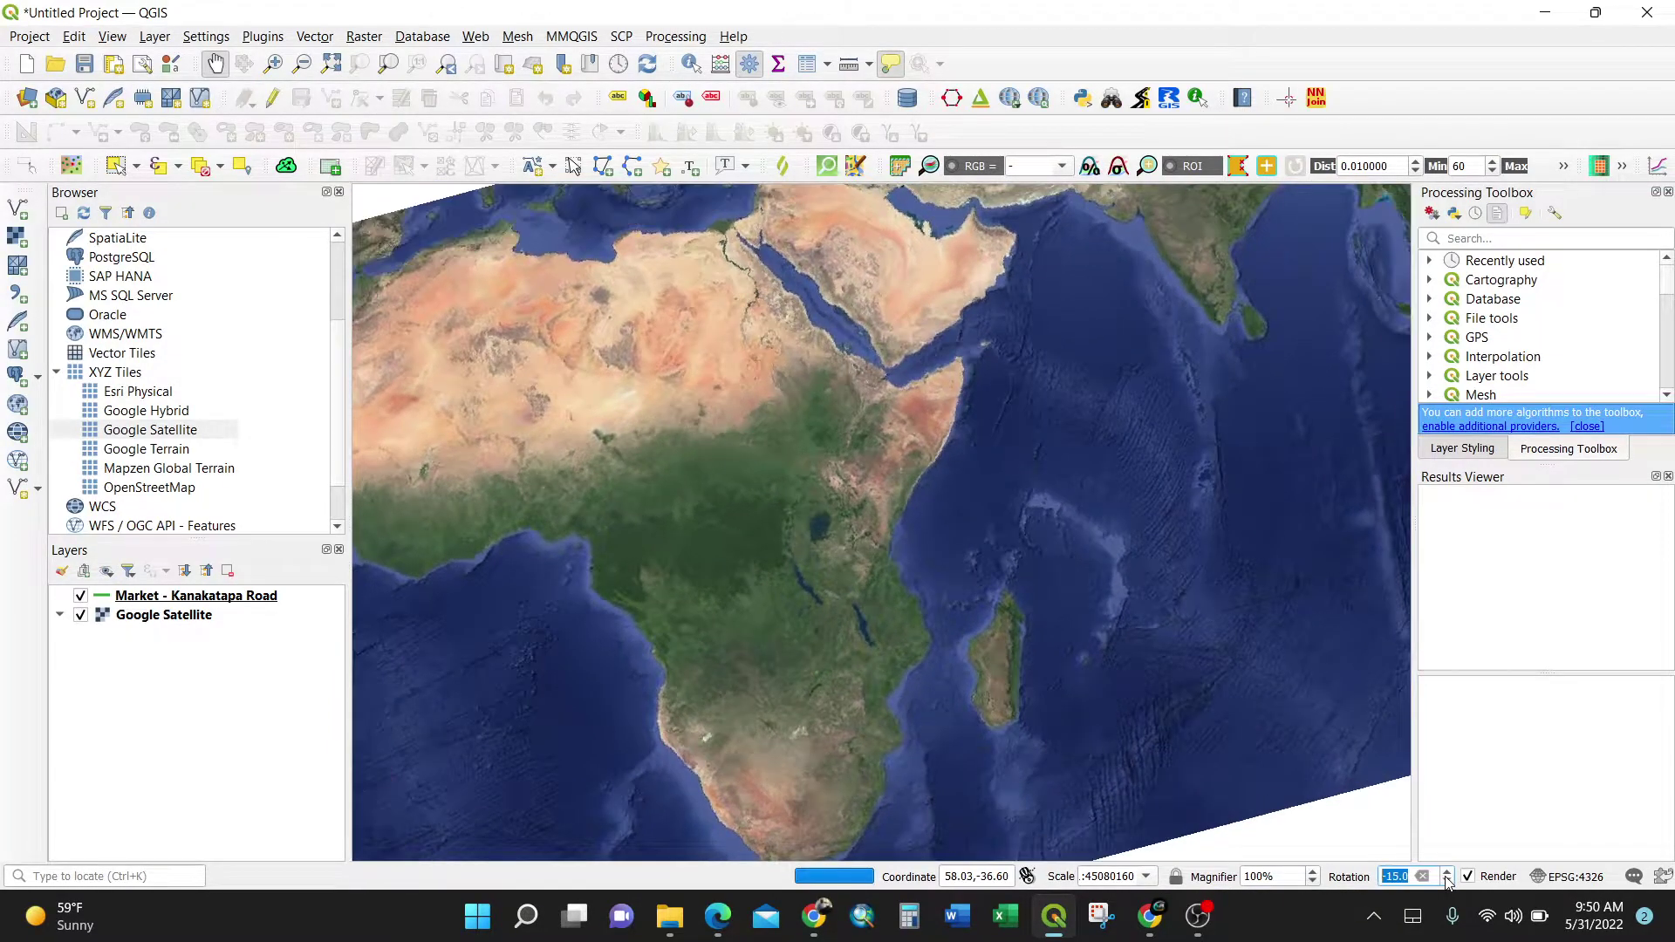
click(1445, 882)
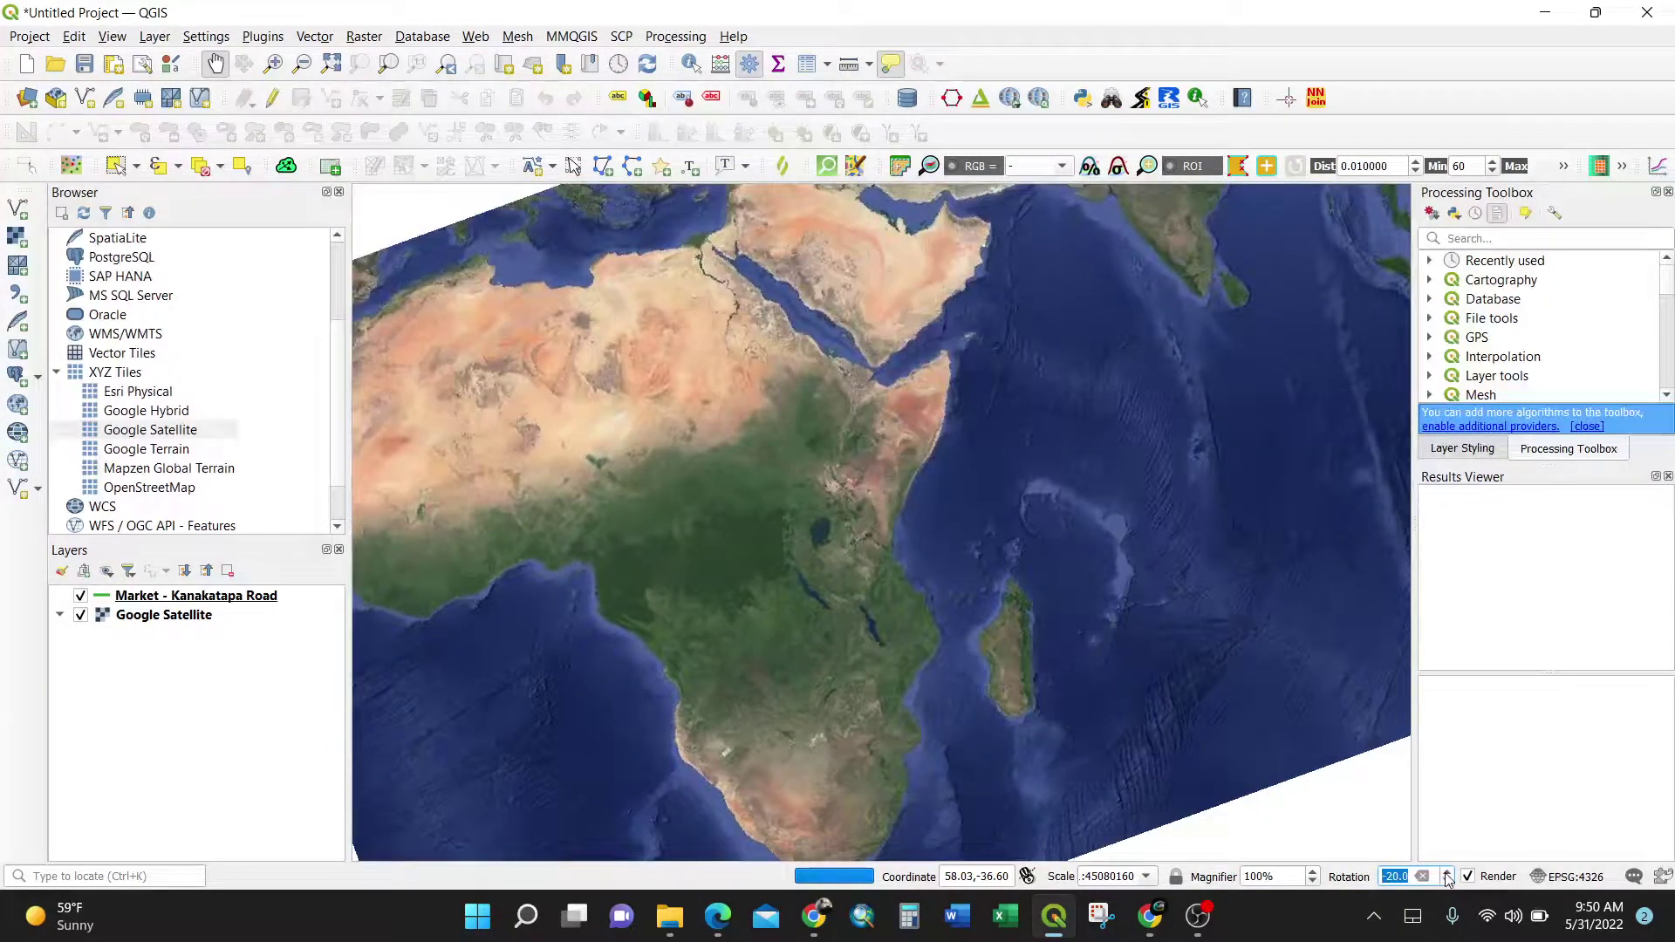
click(1446, 875)
click(1446, 875)
click(1446, 875)
click(1445, 875)
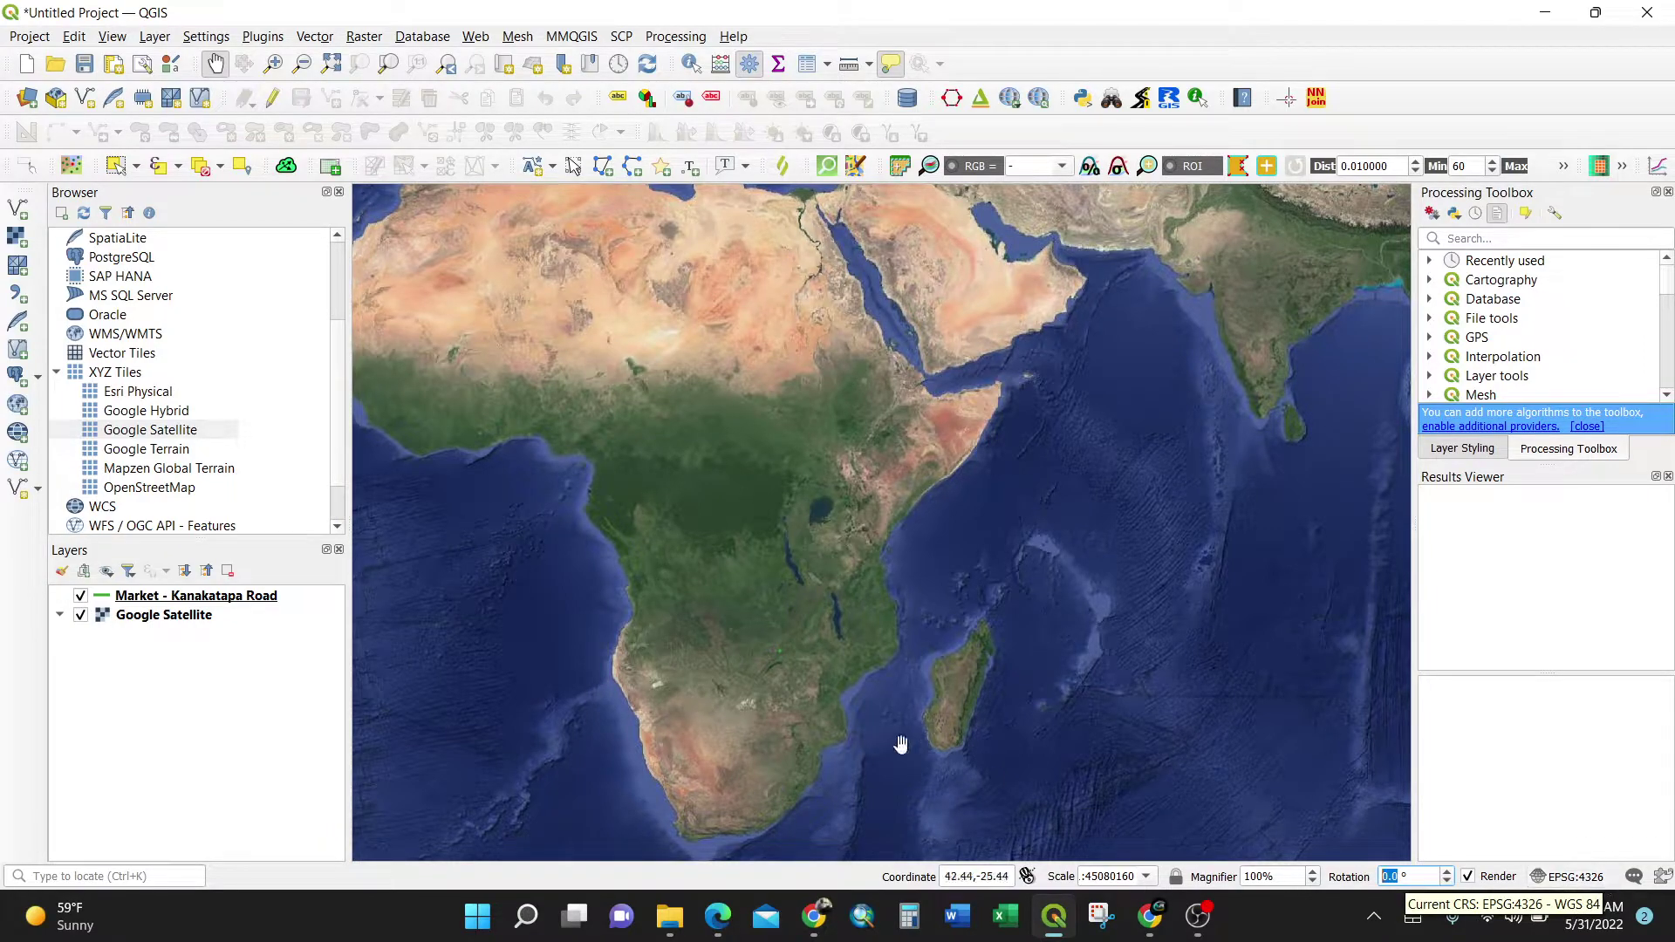
- Zoom the map to the extent of the Market - Kanakatapa Road layer and in on the road's southern end
right_click(223, 599)
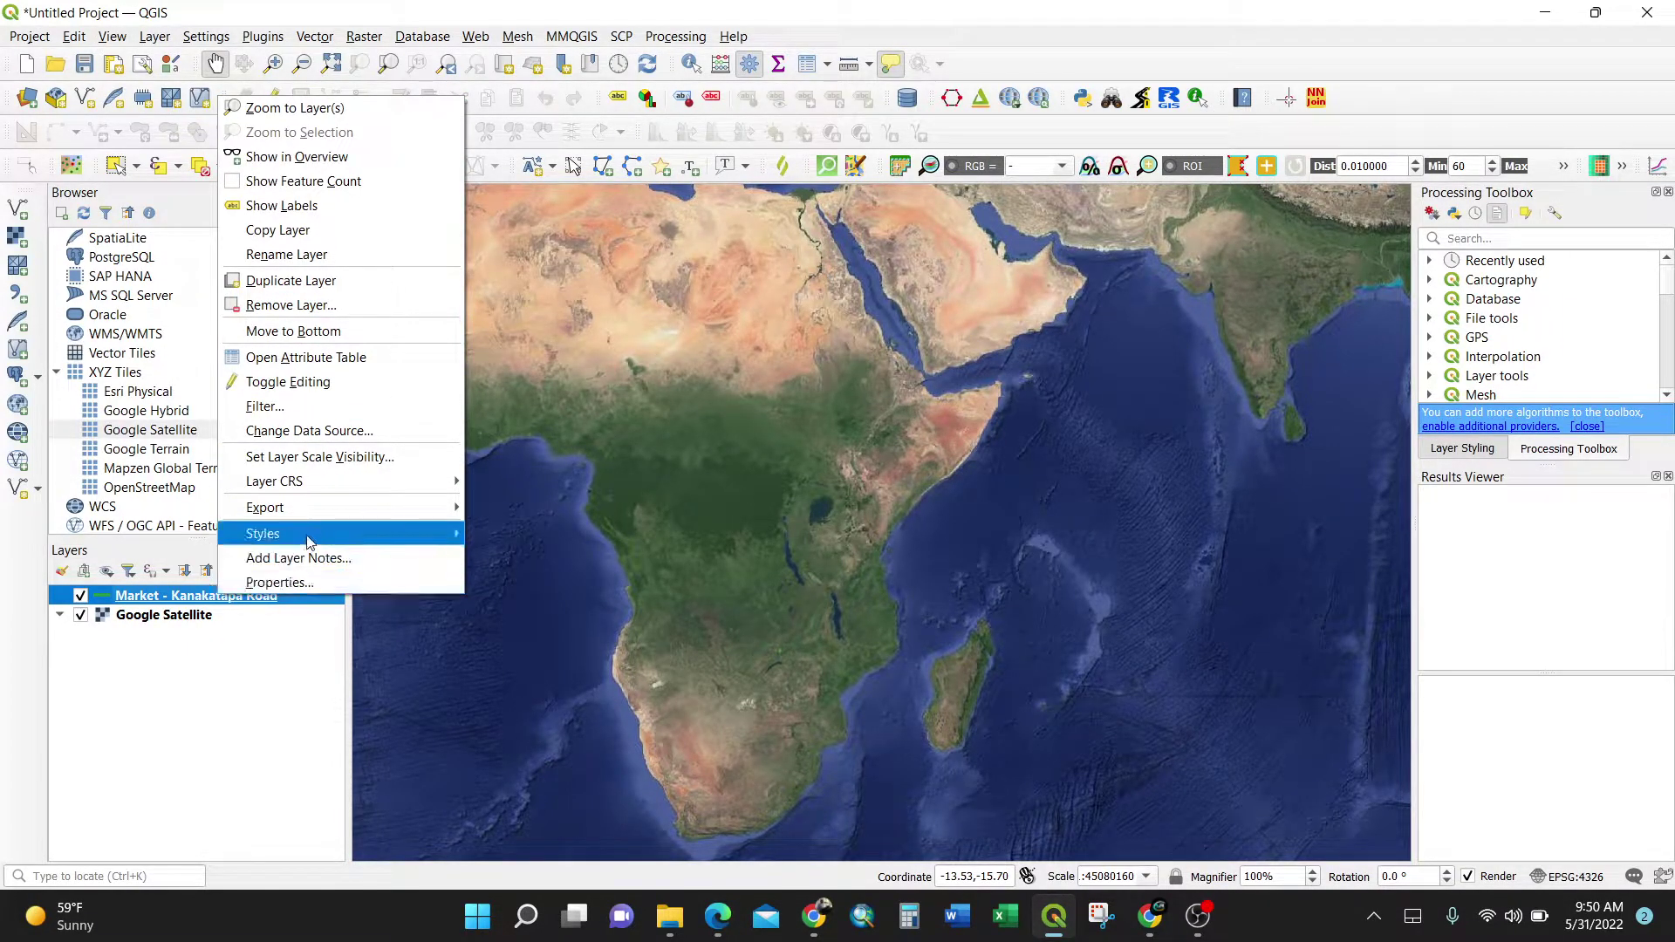
mouse_move(311, 537)
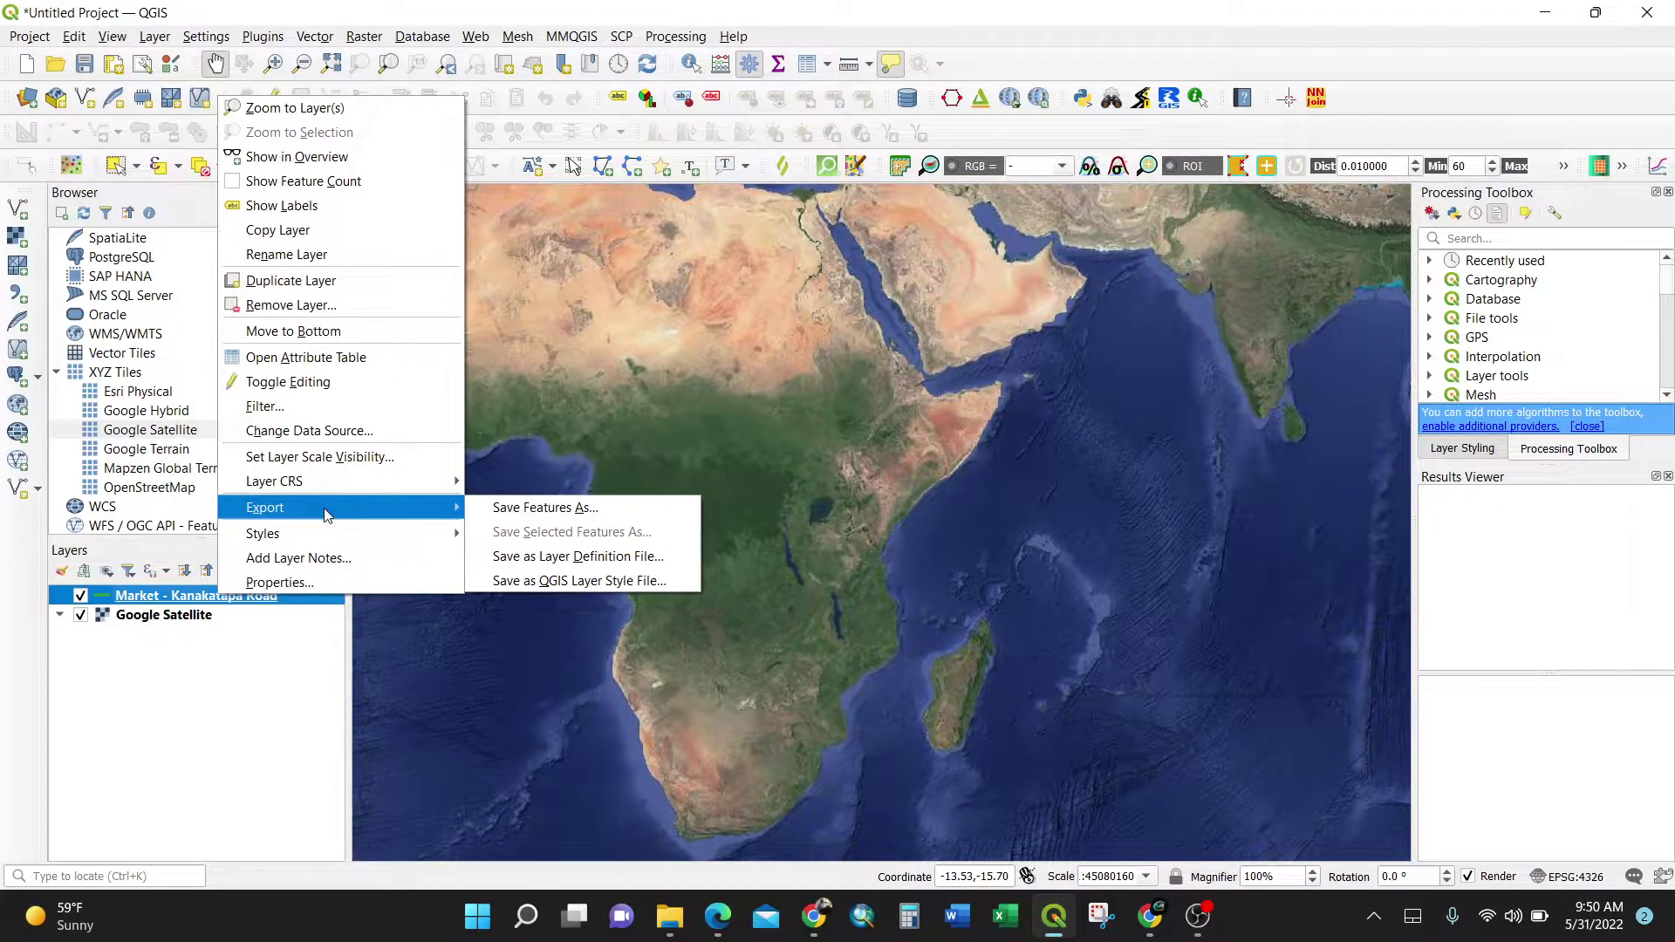
mouse_move(395, 489)
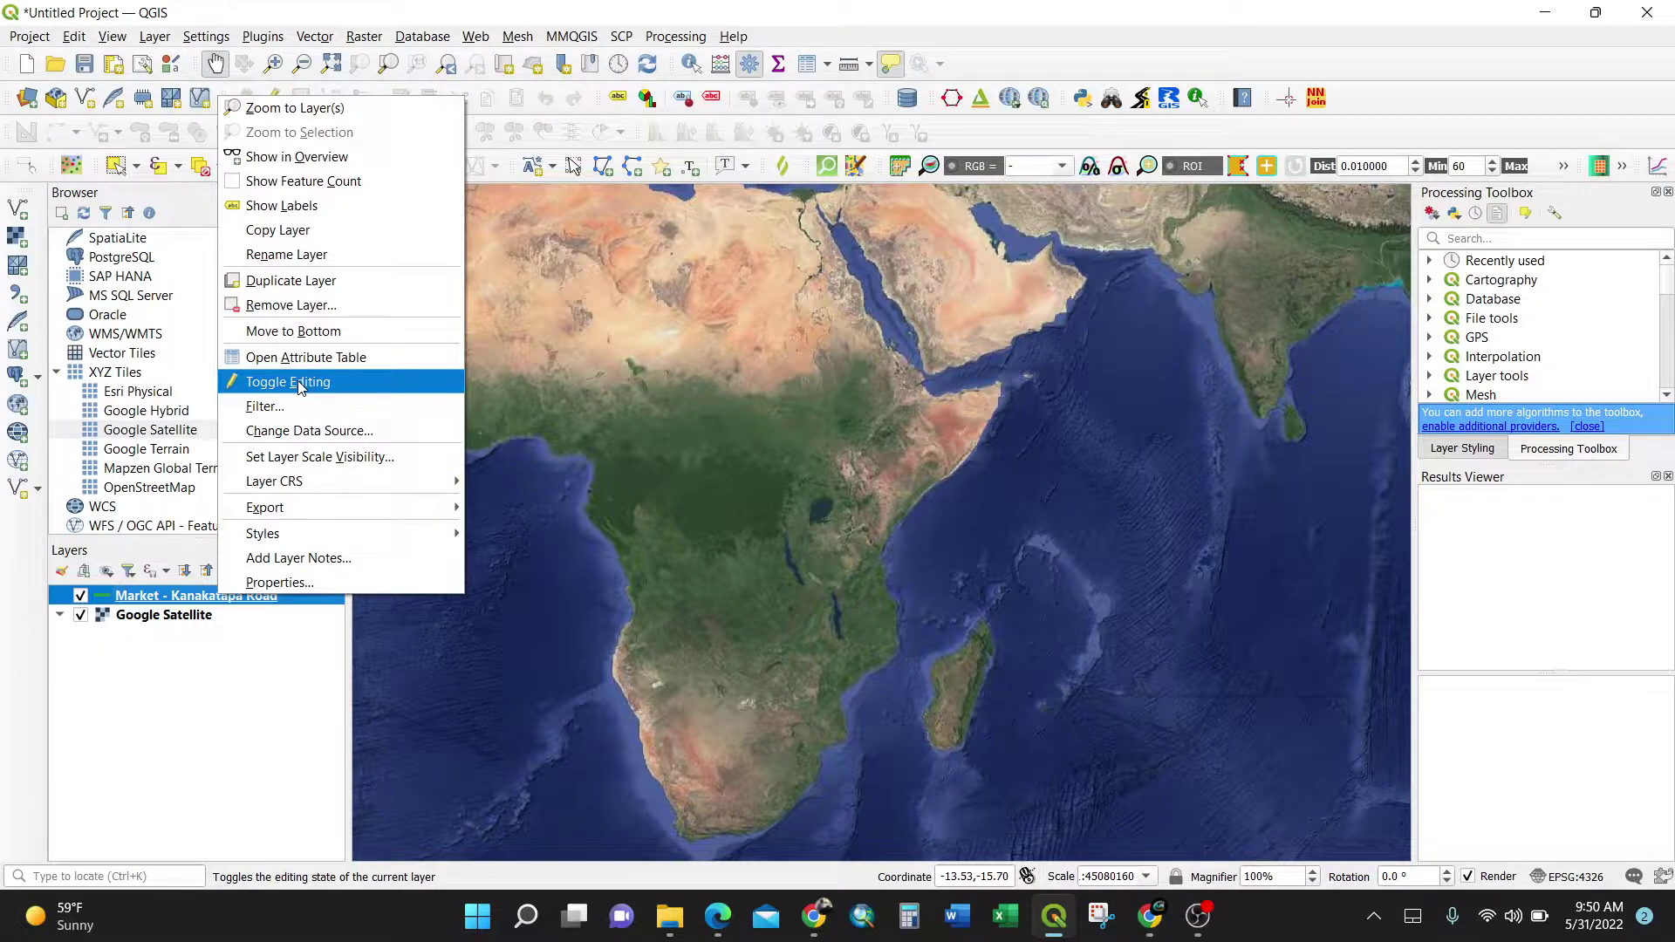
click(325, 115)
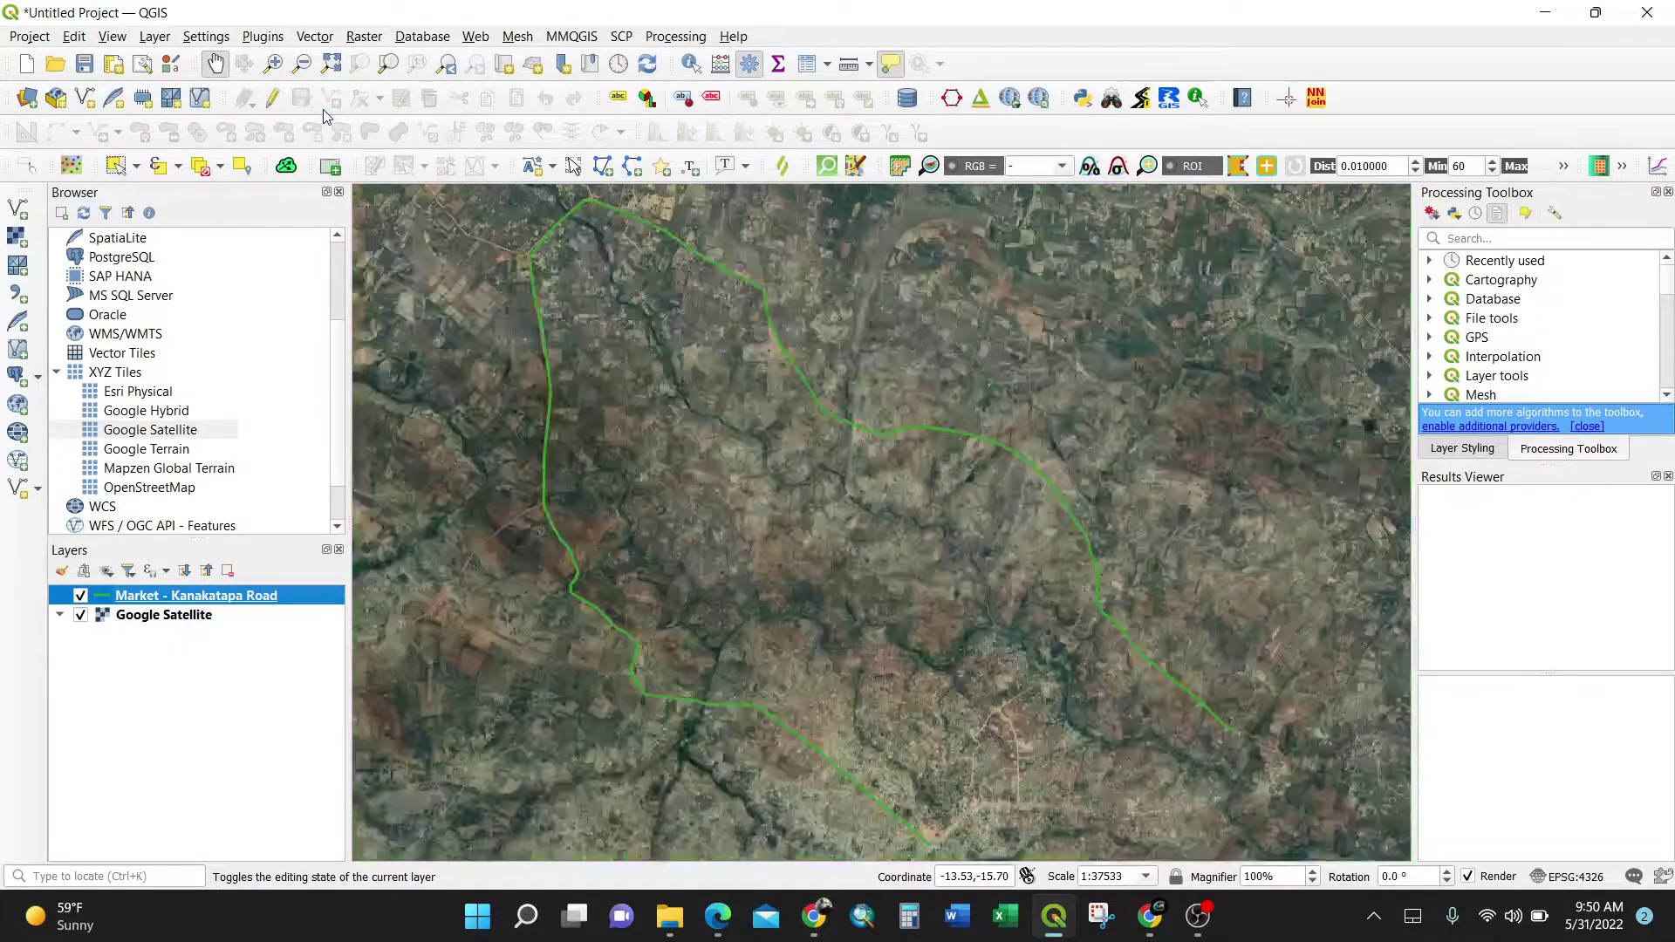
drag(940, 807, 877, 567)
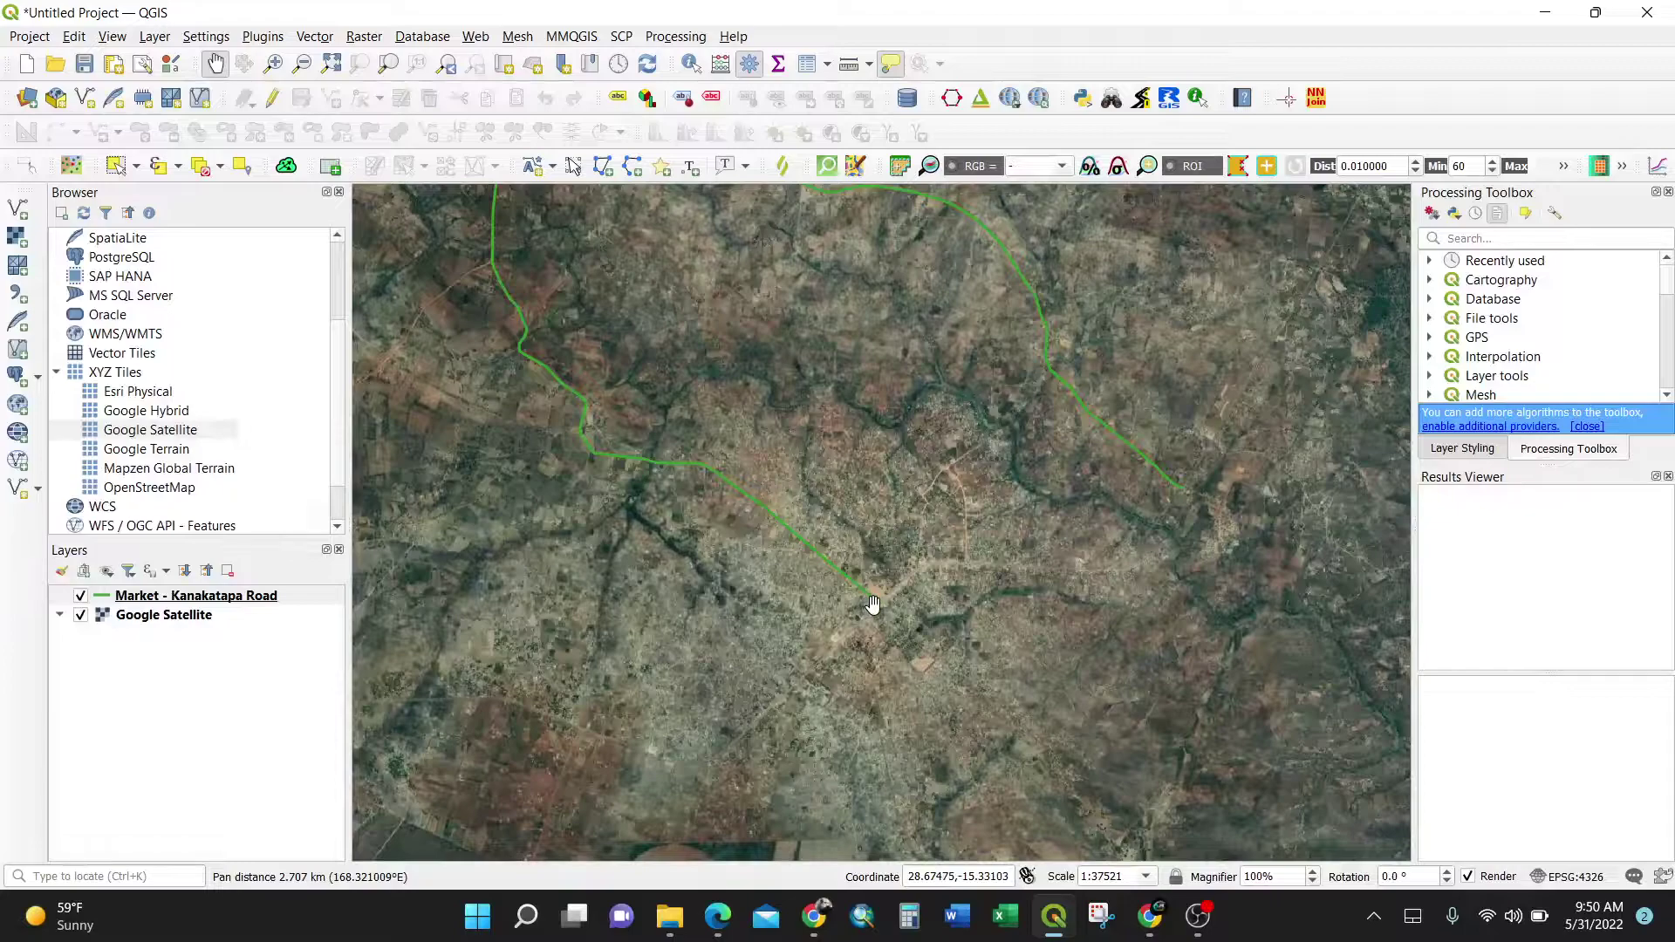
scroll(881, 606, up, 3)
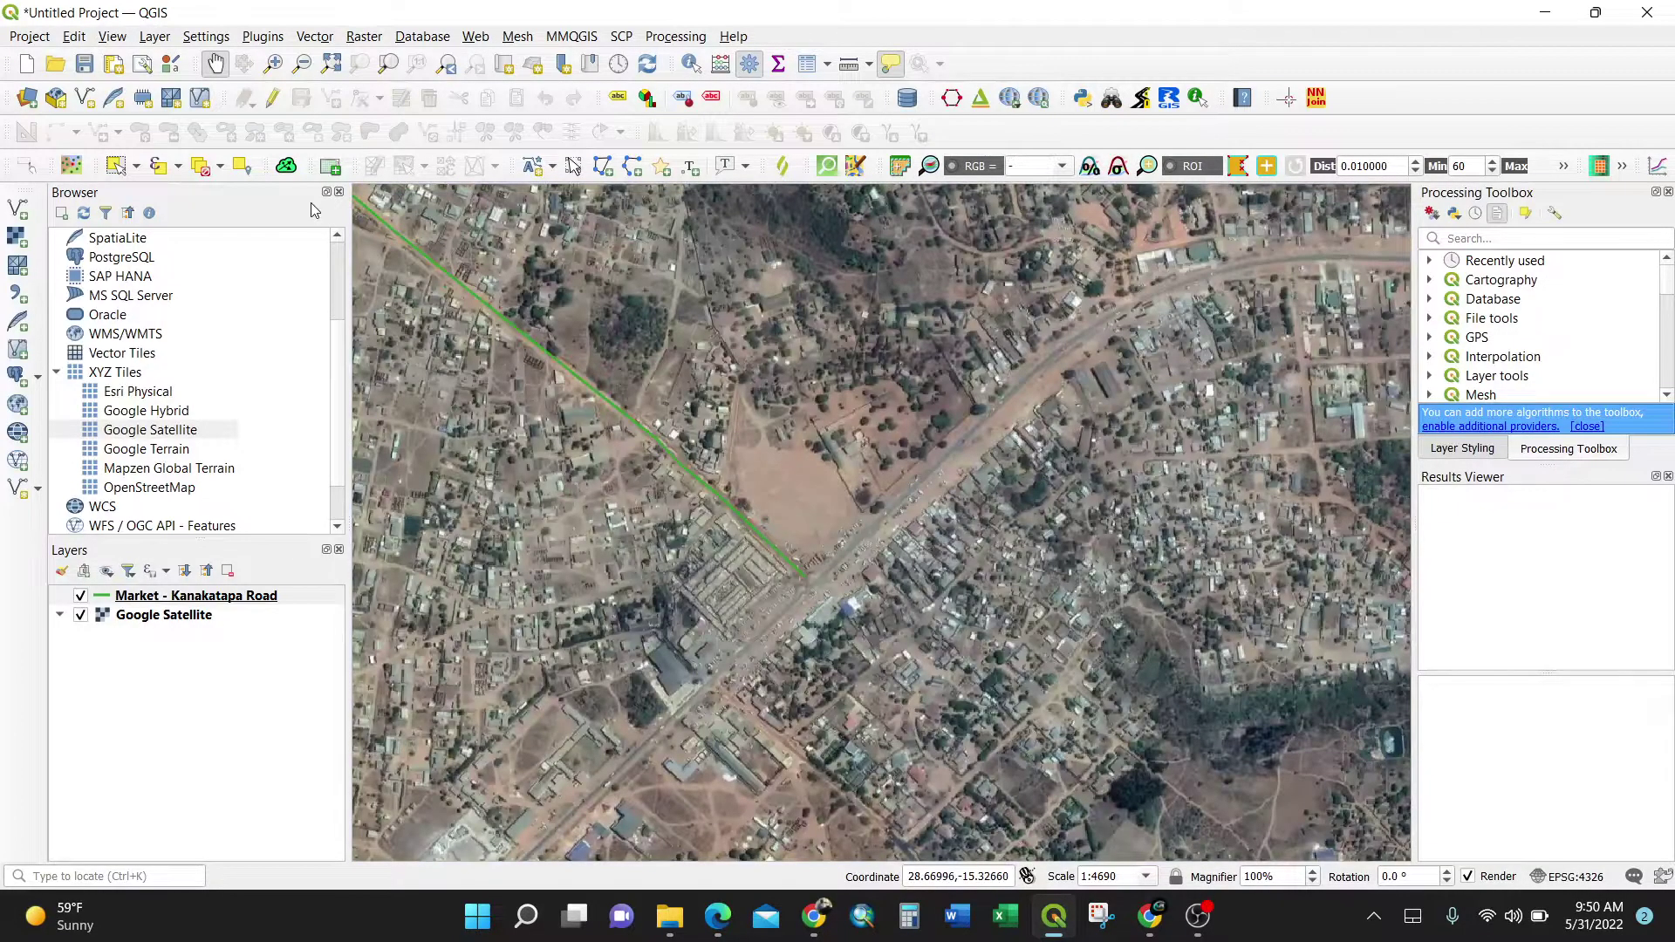
- Turn on editing for the Market - Kanakatapa Road layer, with the road's southern end in close view
click(276, 66)
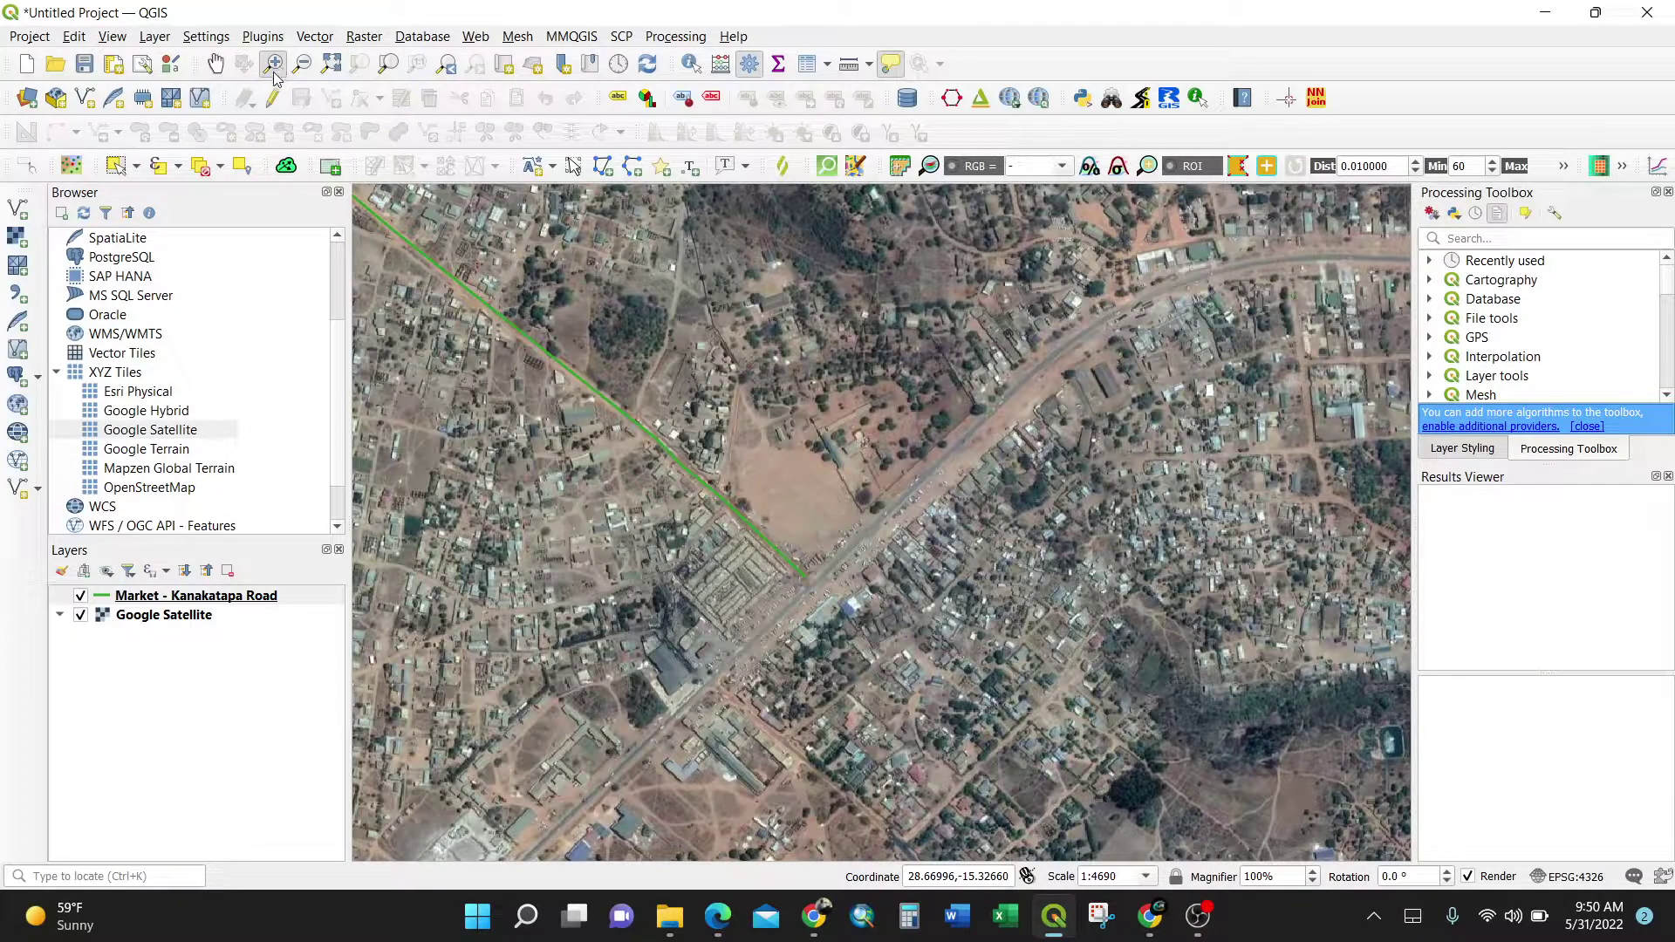
drag(602, 388, 902, 654)
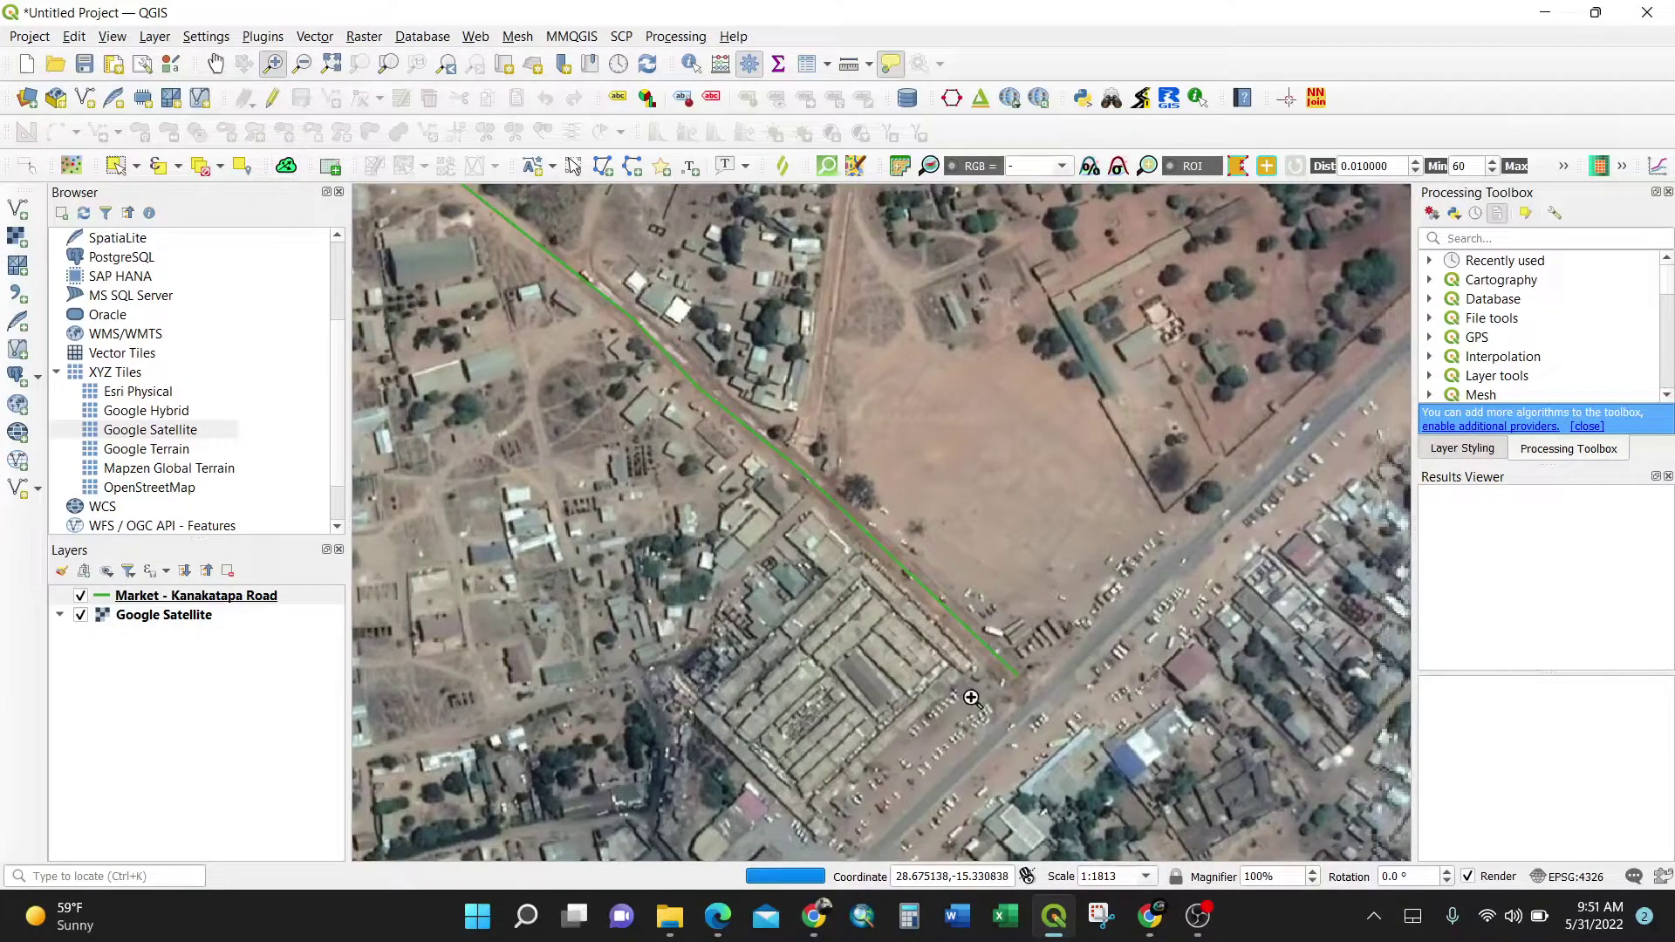
drag(829, 456, 1134, 746)
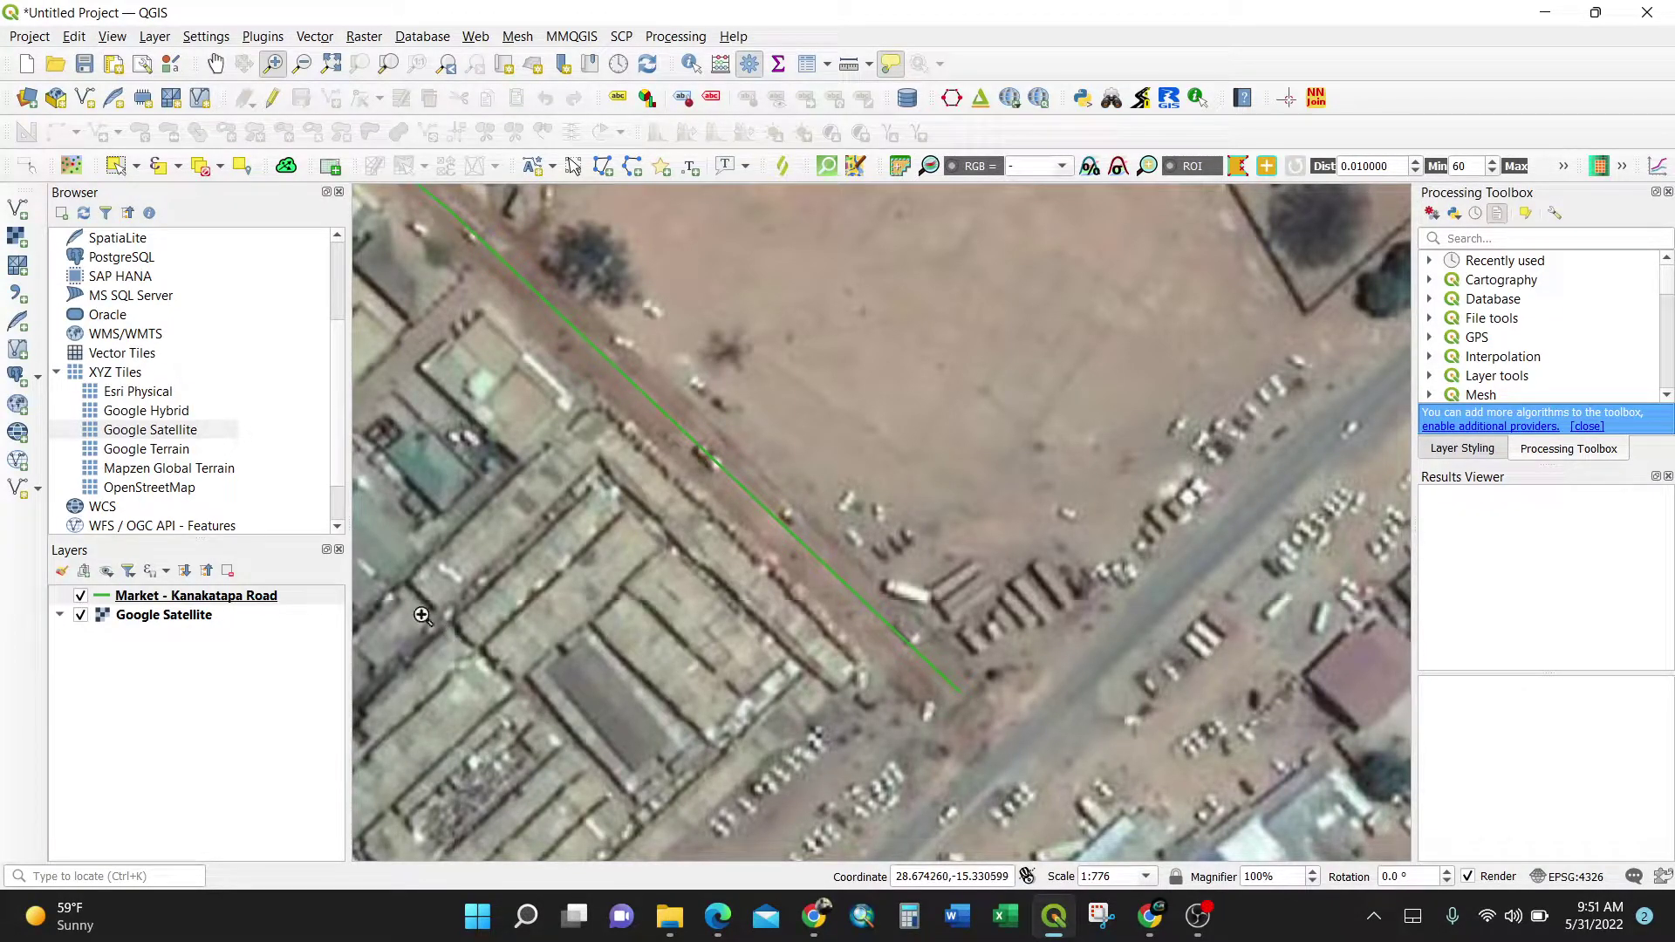
click(233, 599)
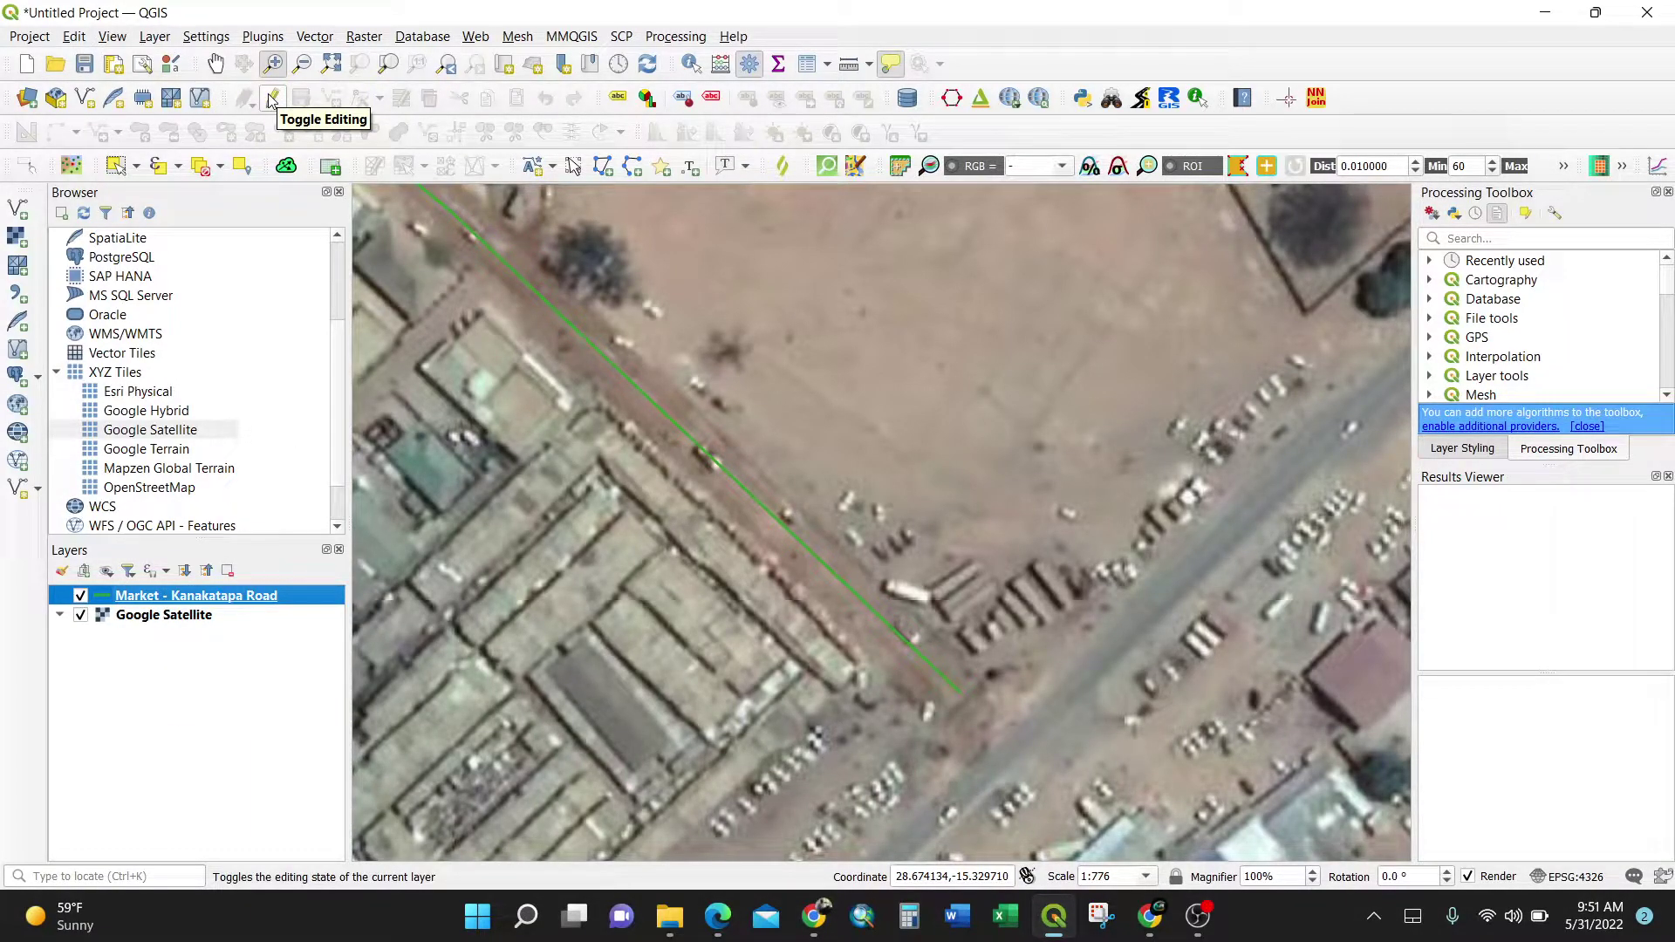
right_click(228, 600)
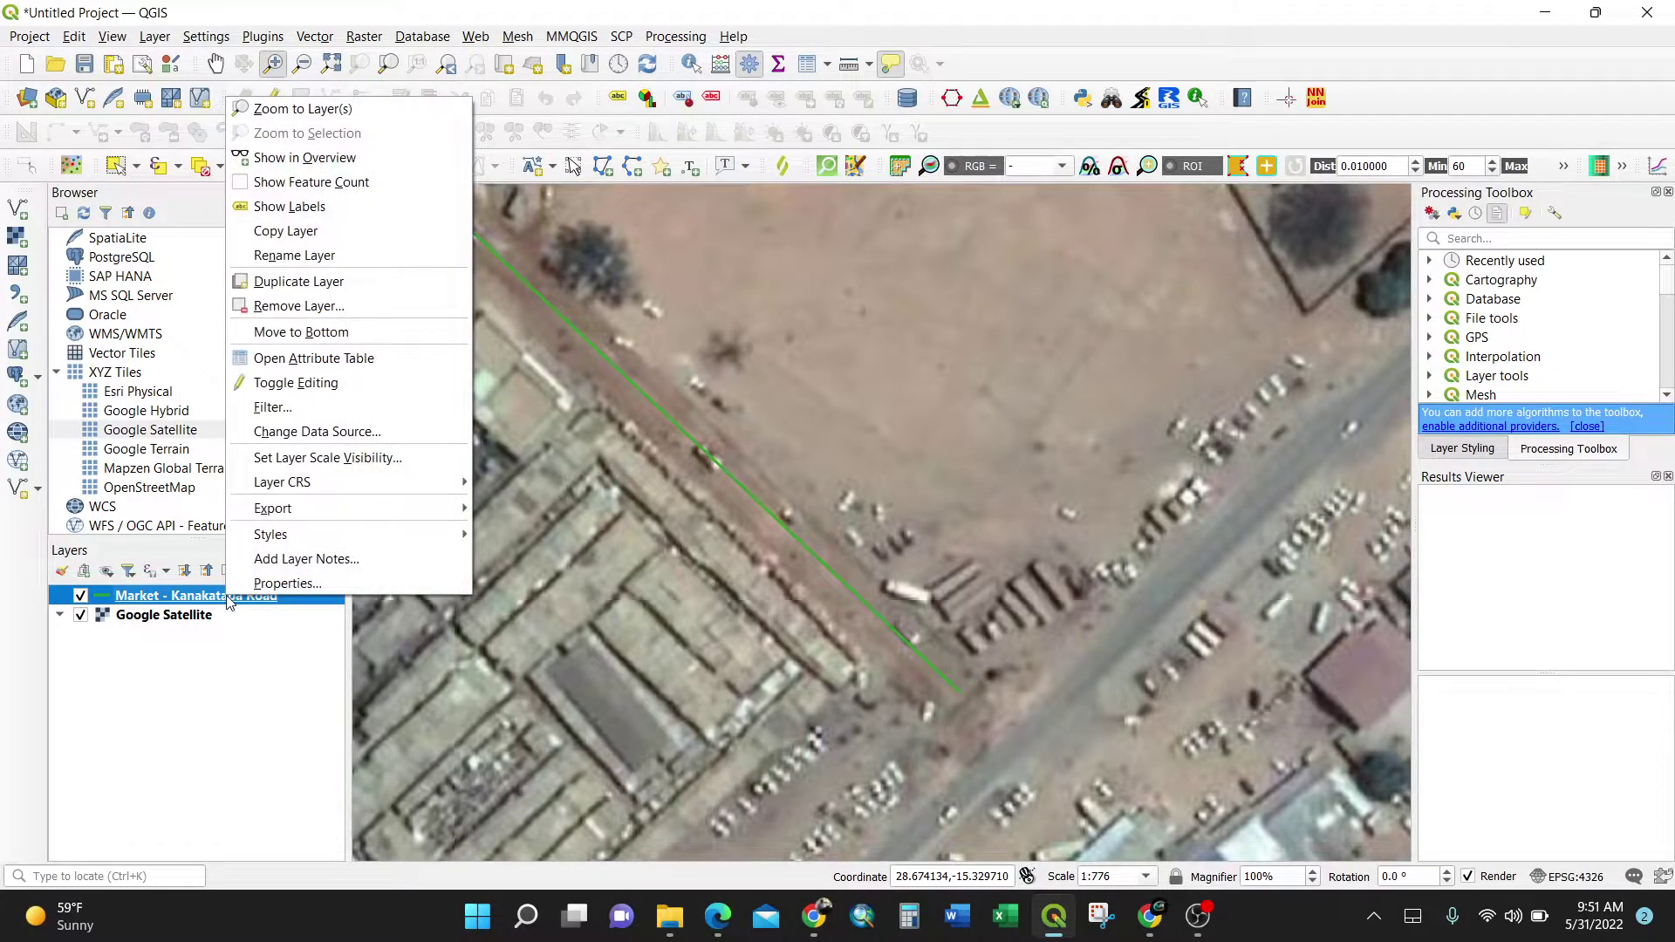
click(352, 393)
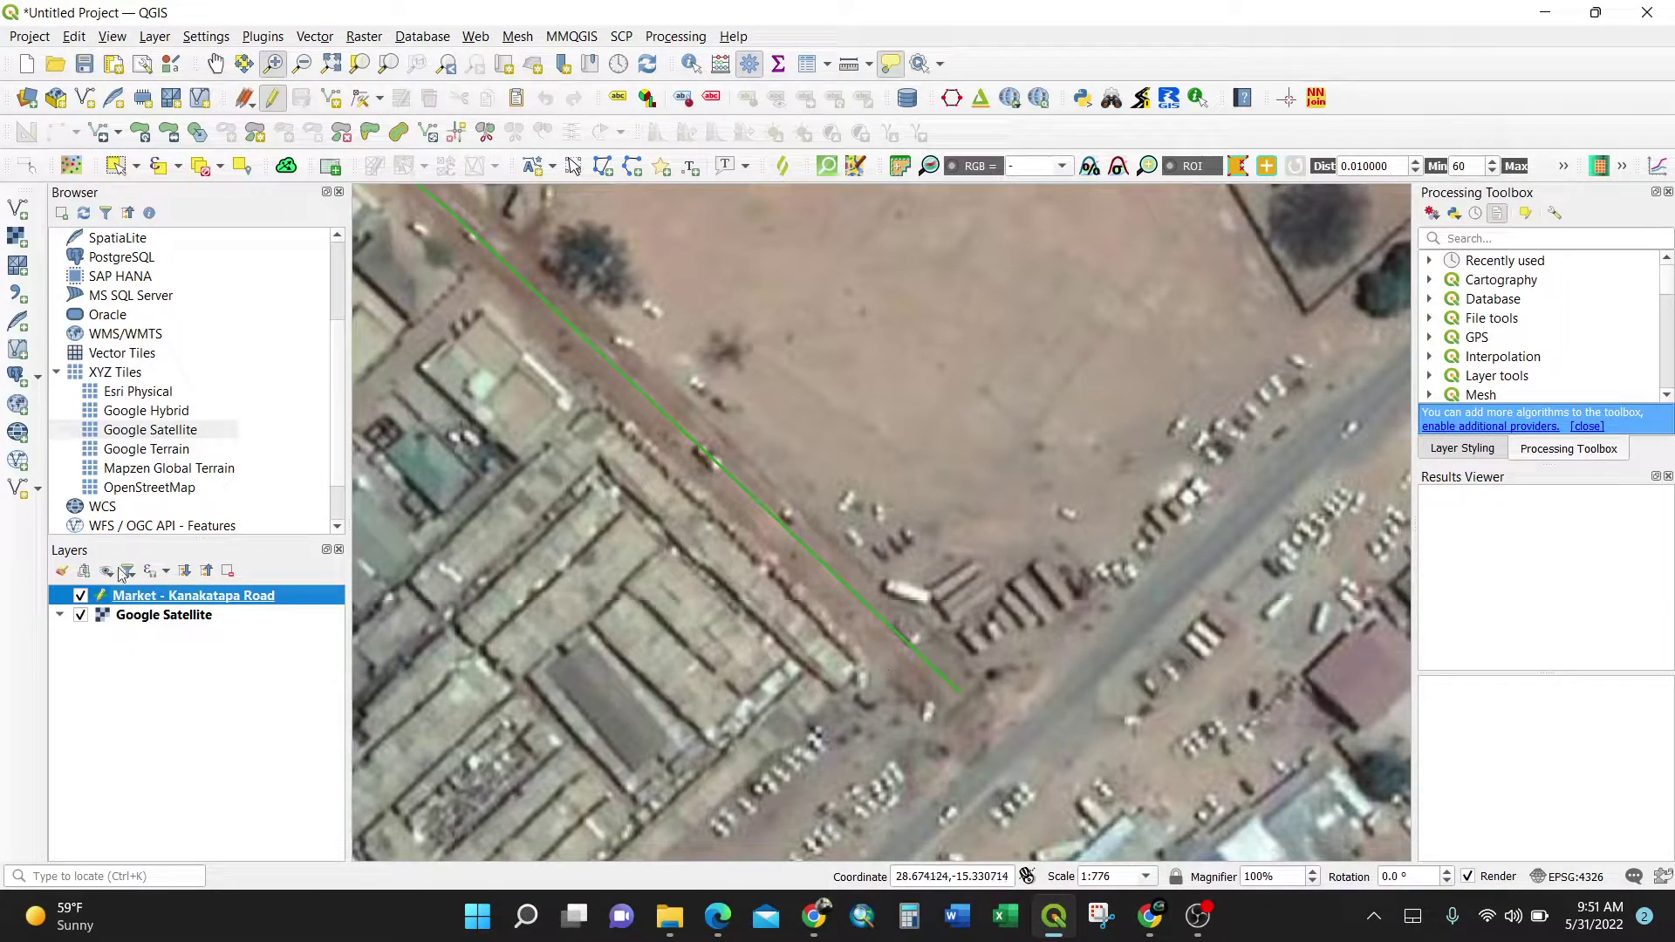
- Use the Vertex Tool on the current layer to move the road's southern end vertex into the open ground northeast of the market
click(215, 64)
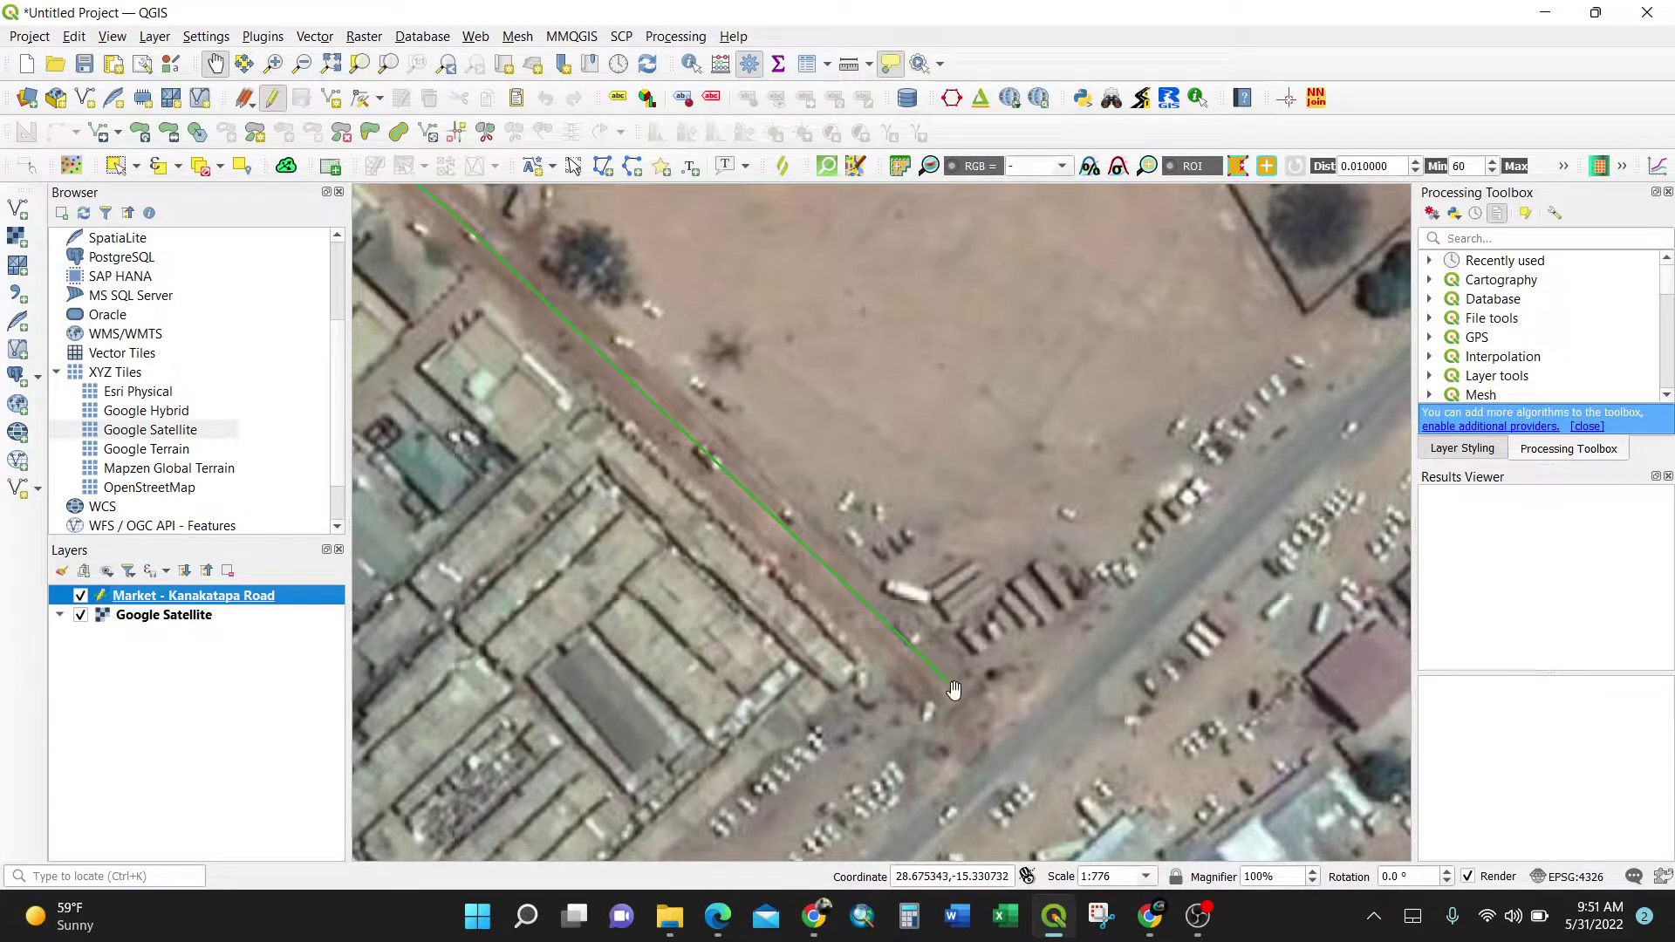
scroll(862, 604, down, 2)
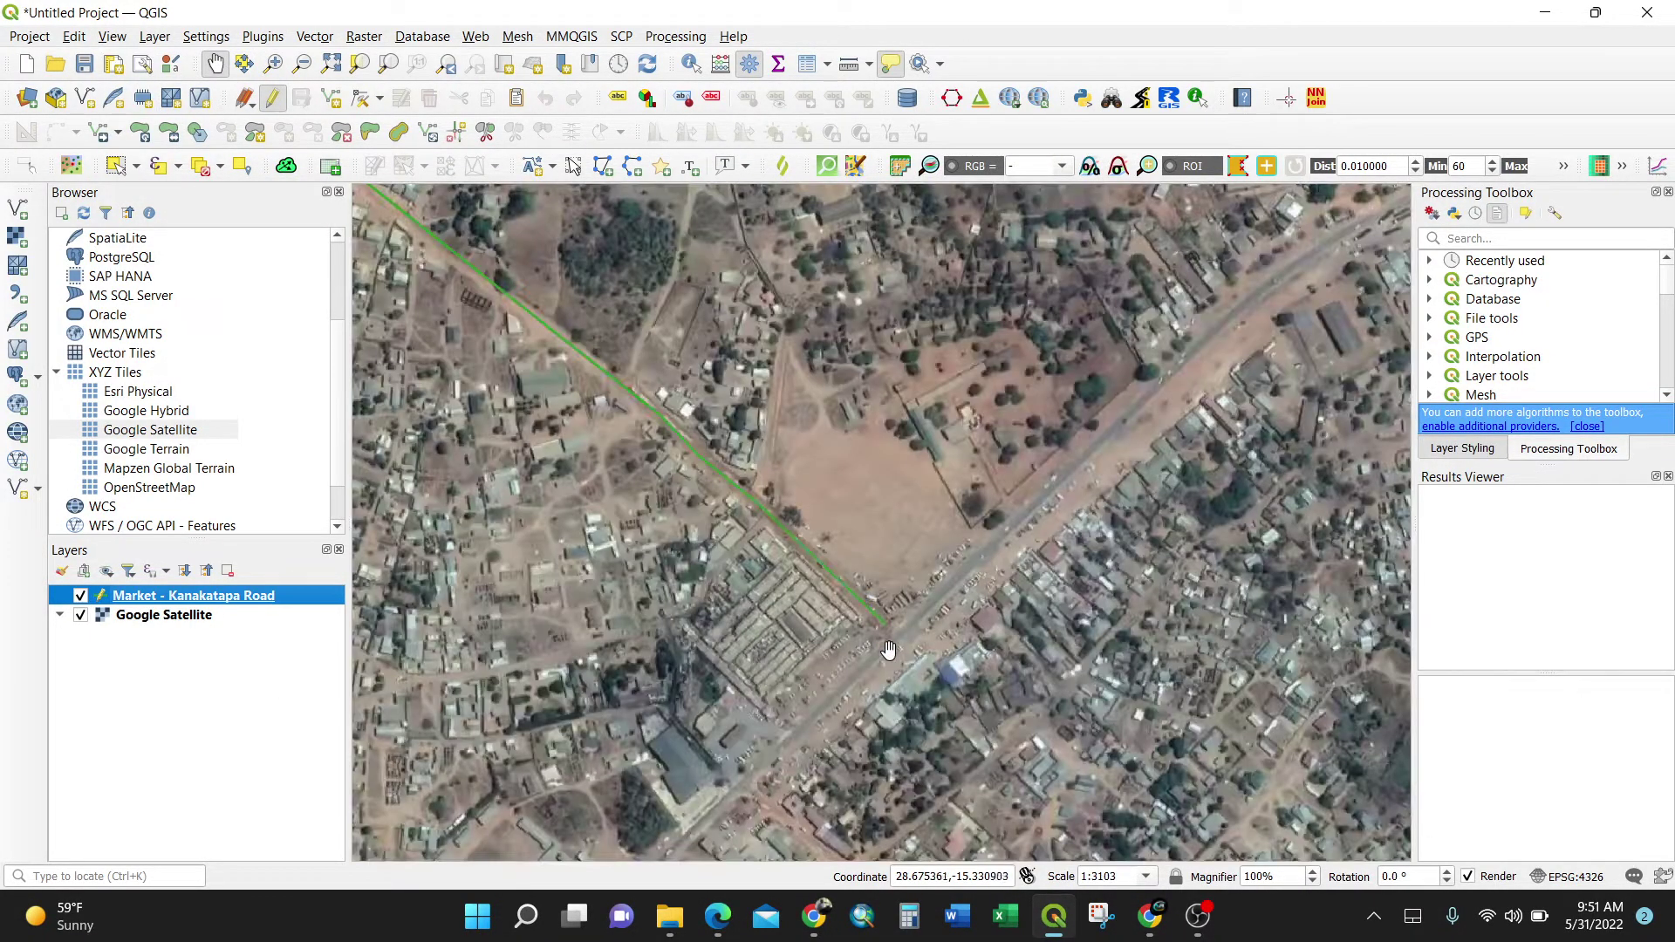
scroll(888, 649, up, 2)
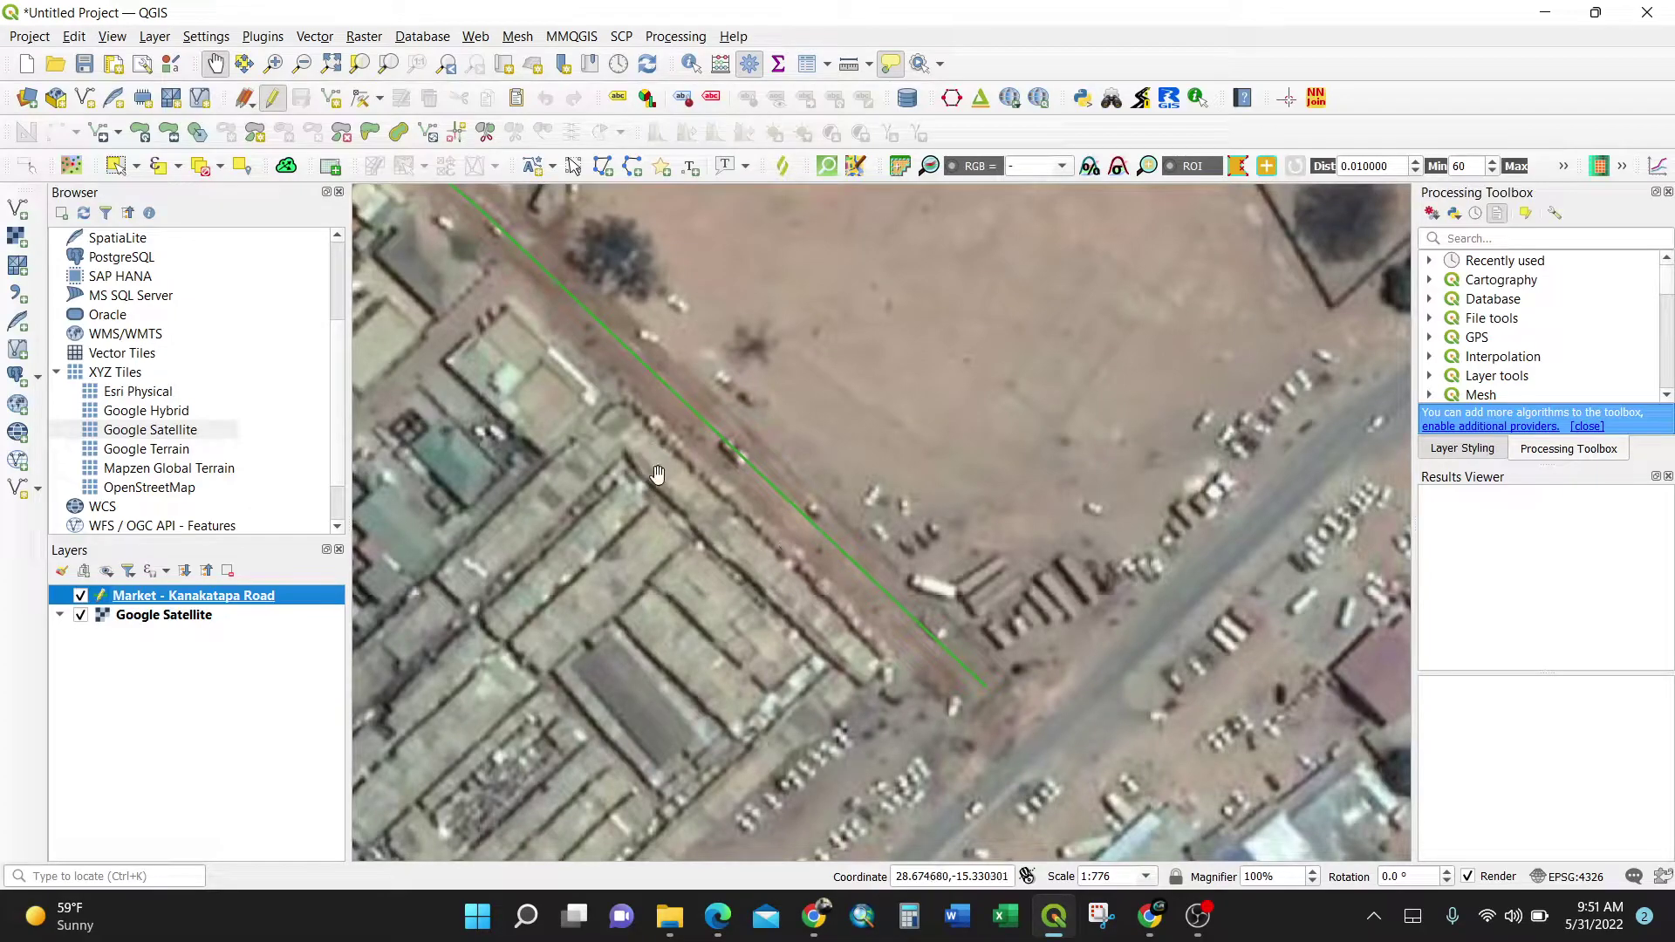
click(273, 98)
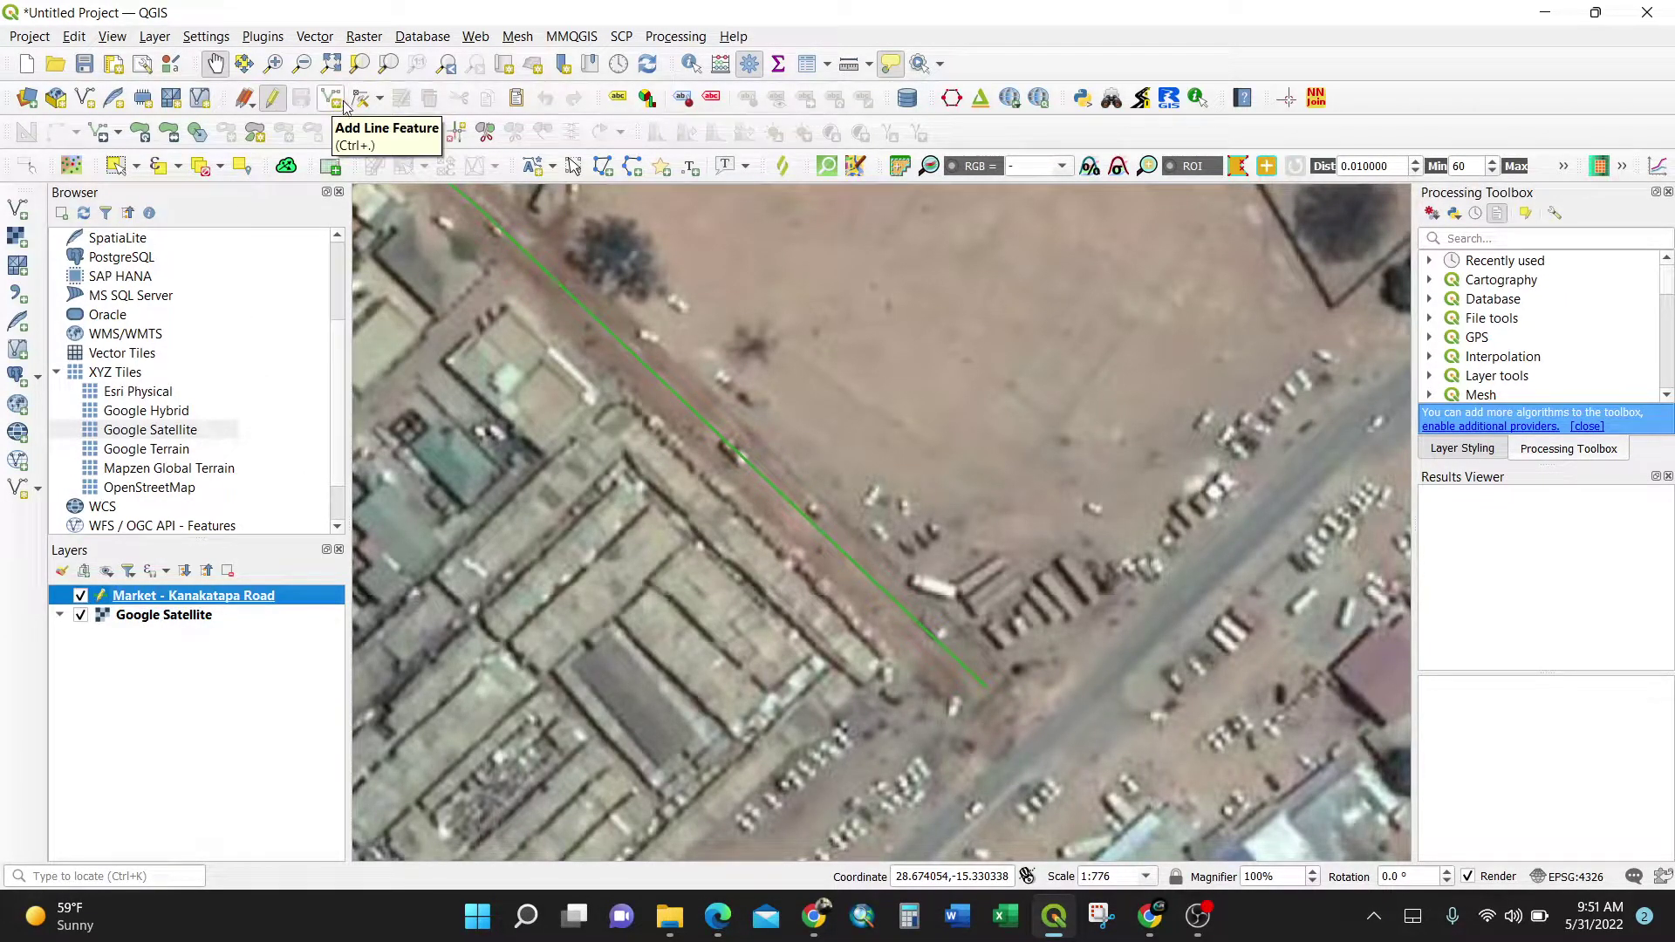
click(381, 102)
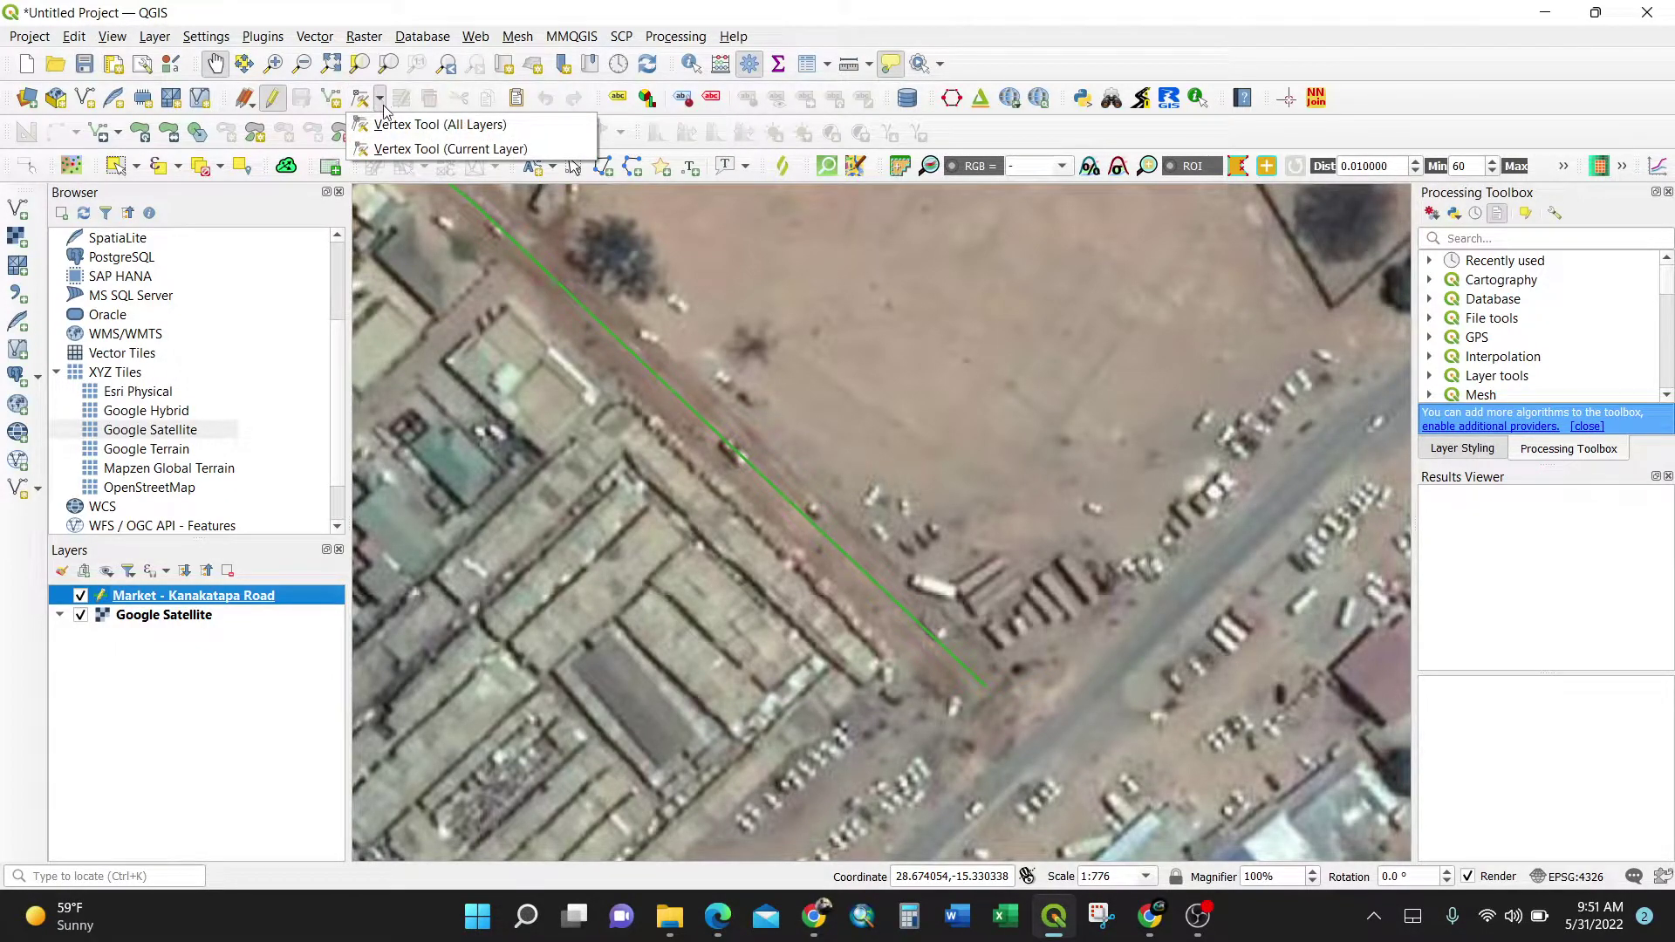
click(445, 149)
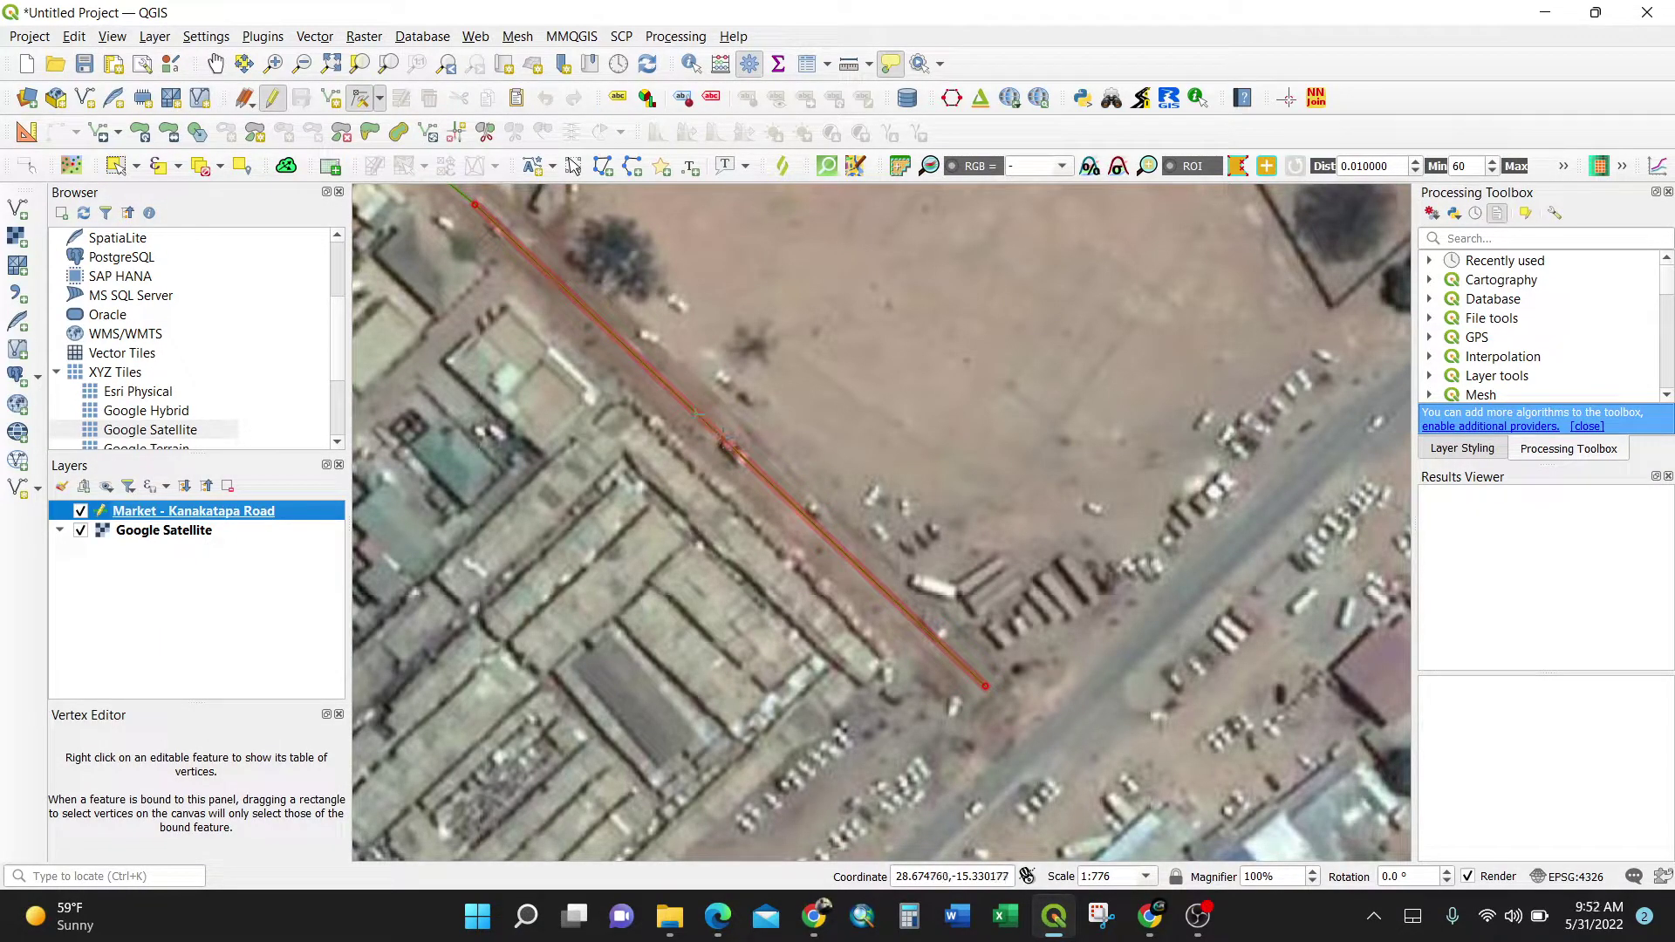
click(985, 687)
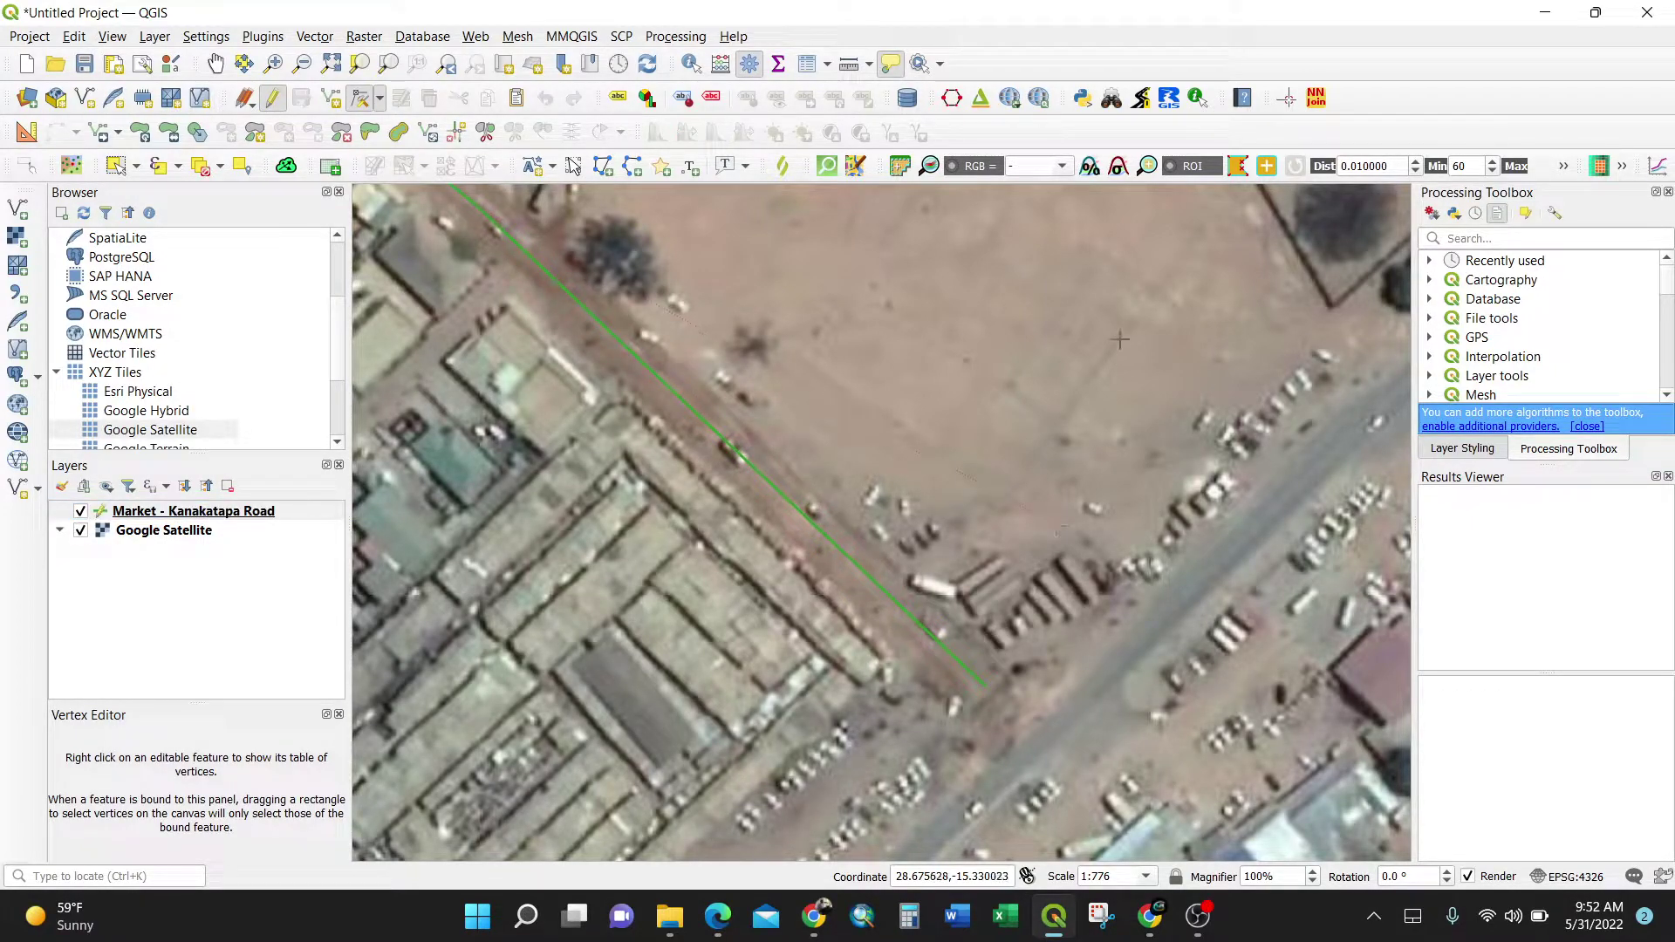
click(1132, 397)
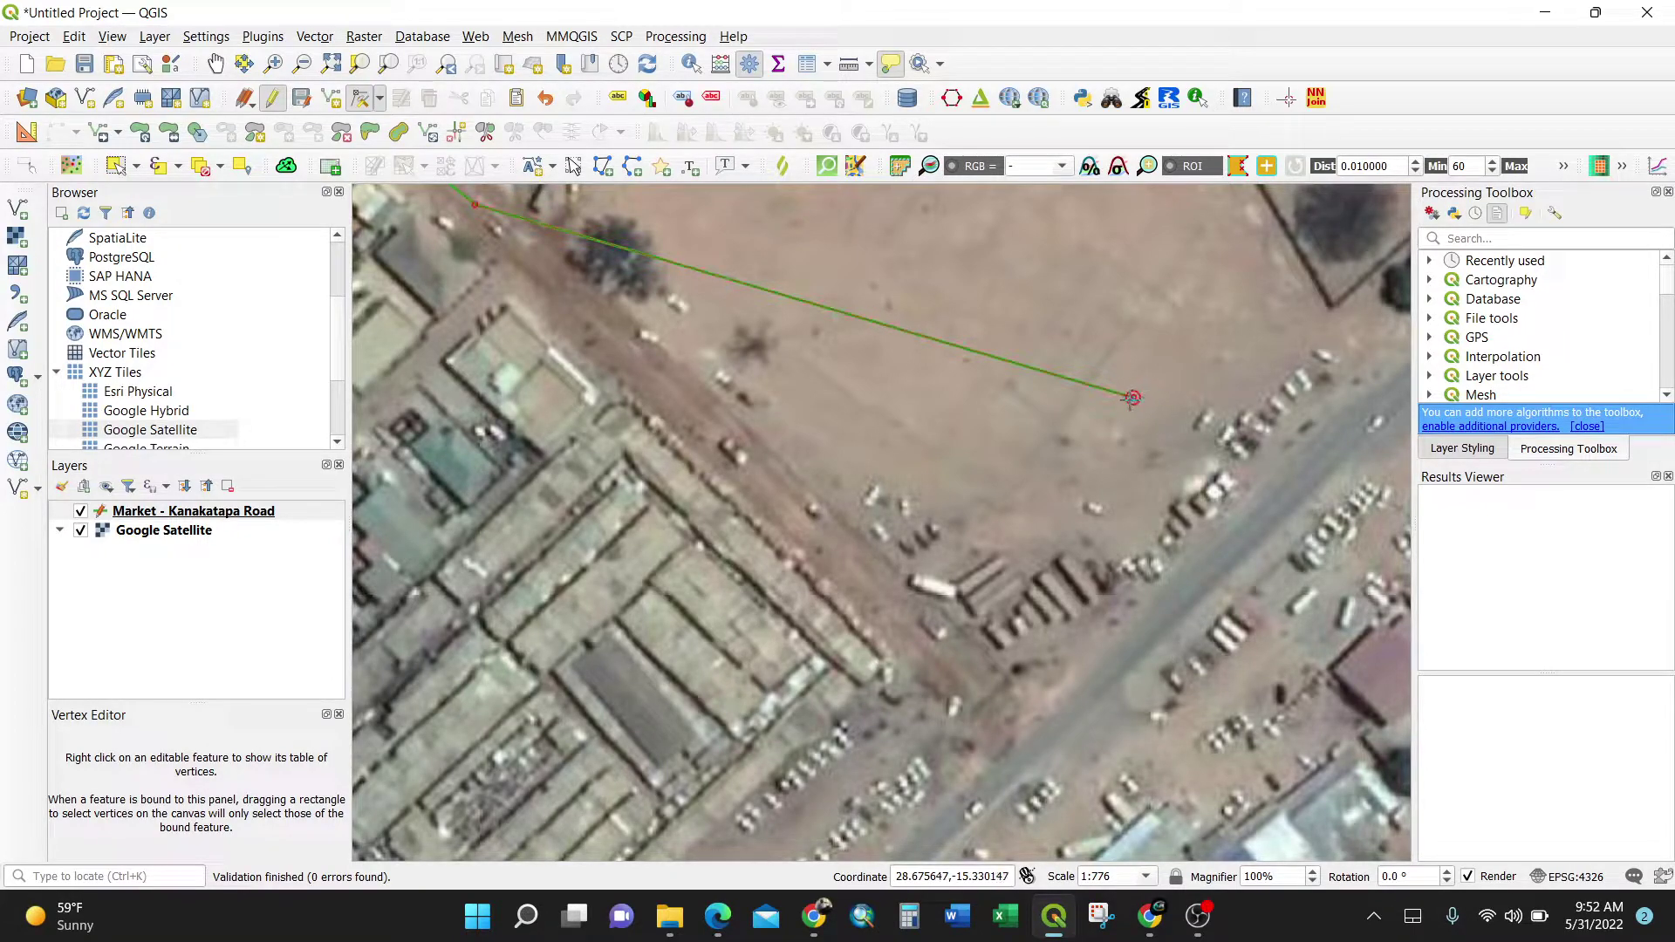
drag(1130, 400, 1226, 307)
- Adjust the road line beside the small white-roofed building so that it follows the dirt road on the satellite image
scroll(769, 559, down, 1)
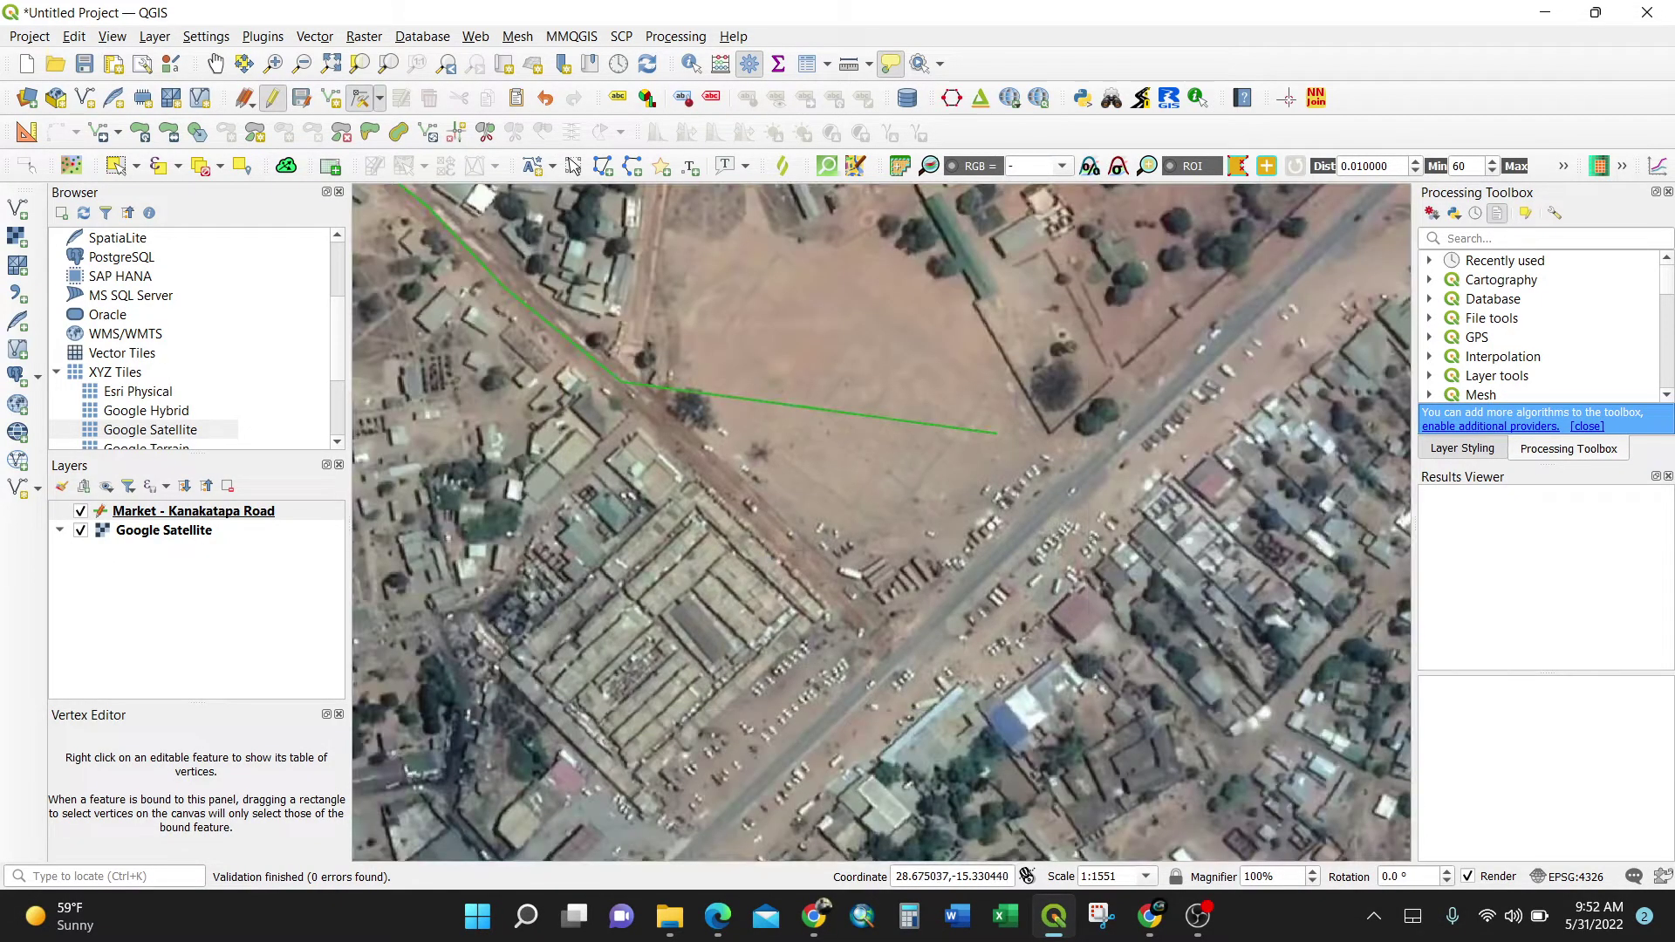
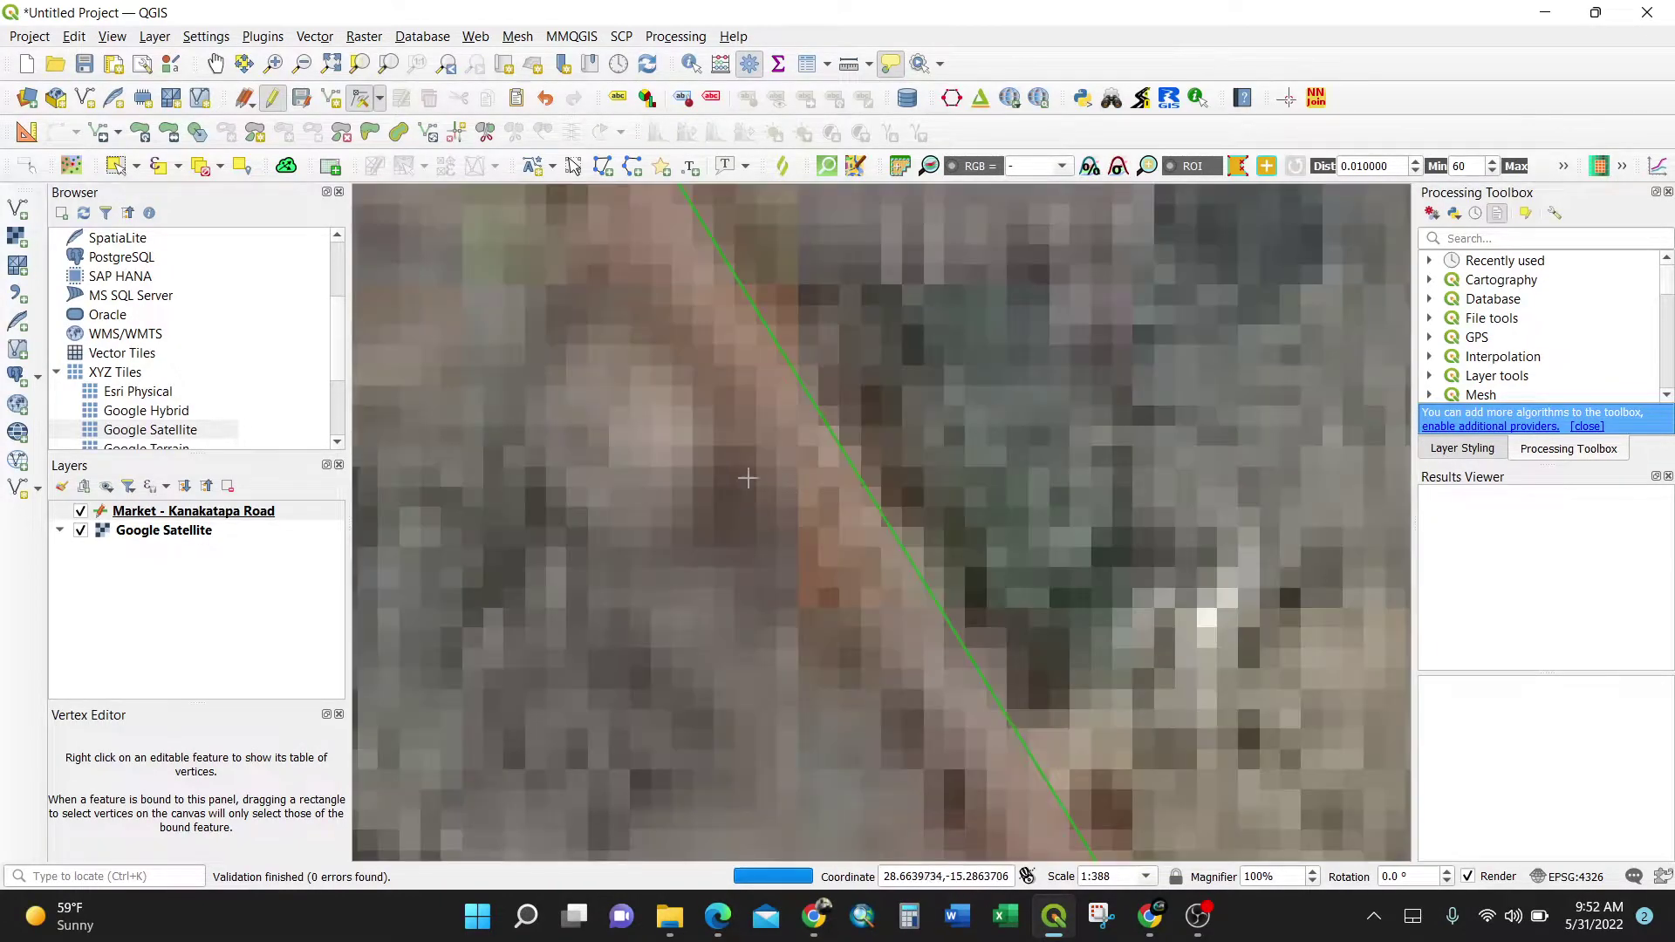
scroll(758, 503, down, 1)
scroll(756, 503, up, 1)
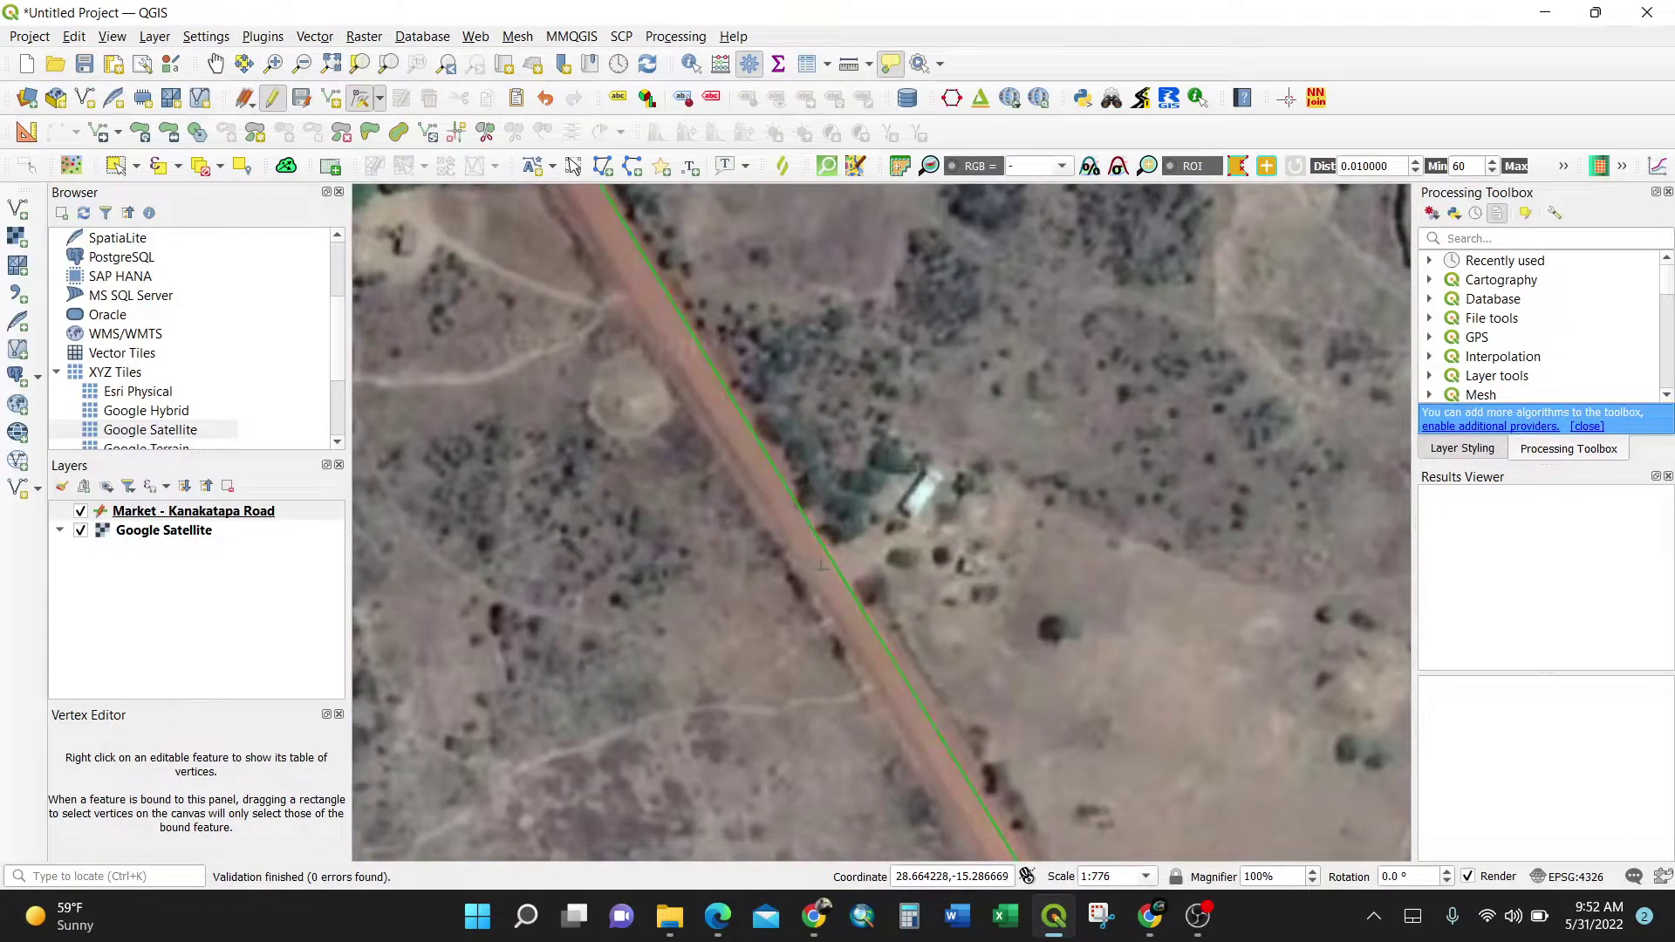
click(824, 553)
click(742, 433)
- Reshape the line at the sharp bend near the track junction with vertices placed along the dirt road's curve
scroll(741, 433, down, 2)
scroll(674, 301, up, 2)
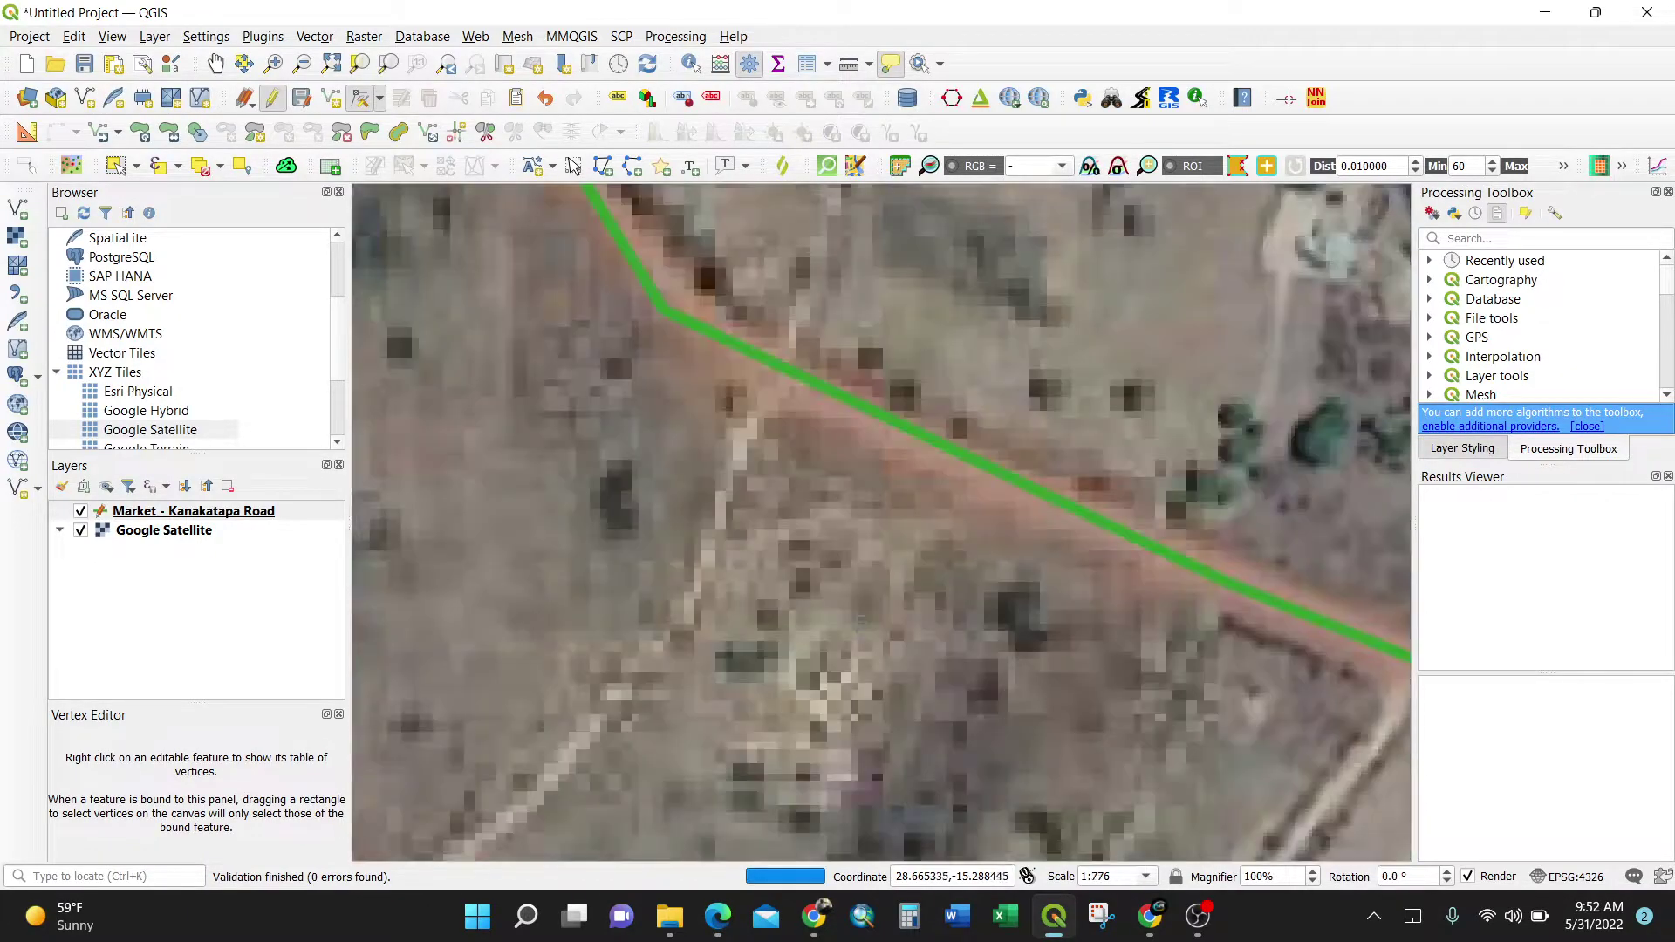
click(660, 308)
click(670, 308)
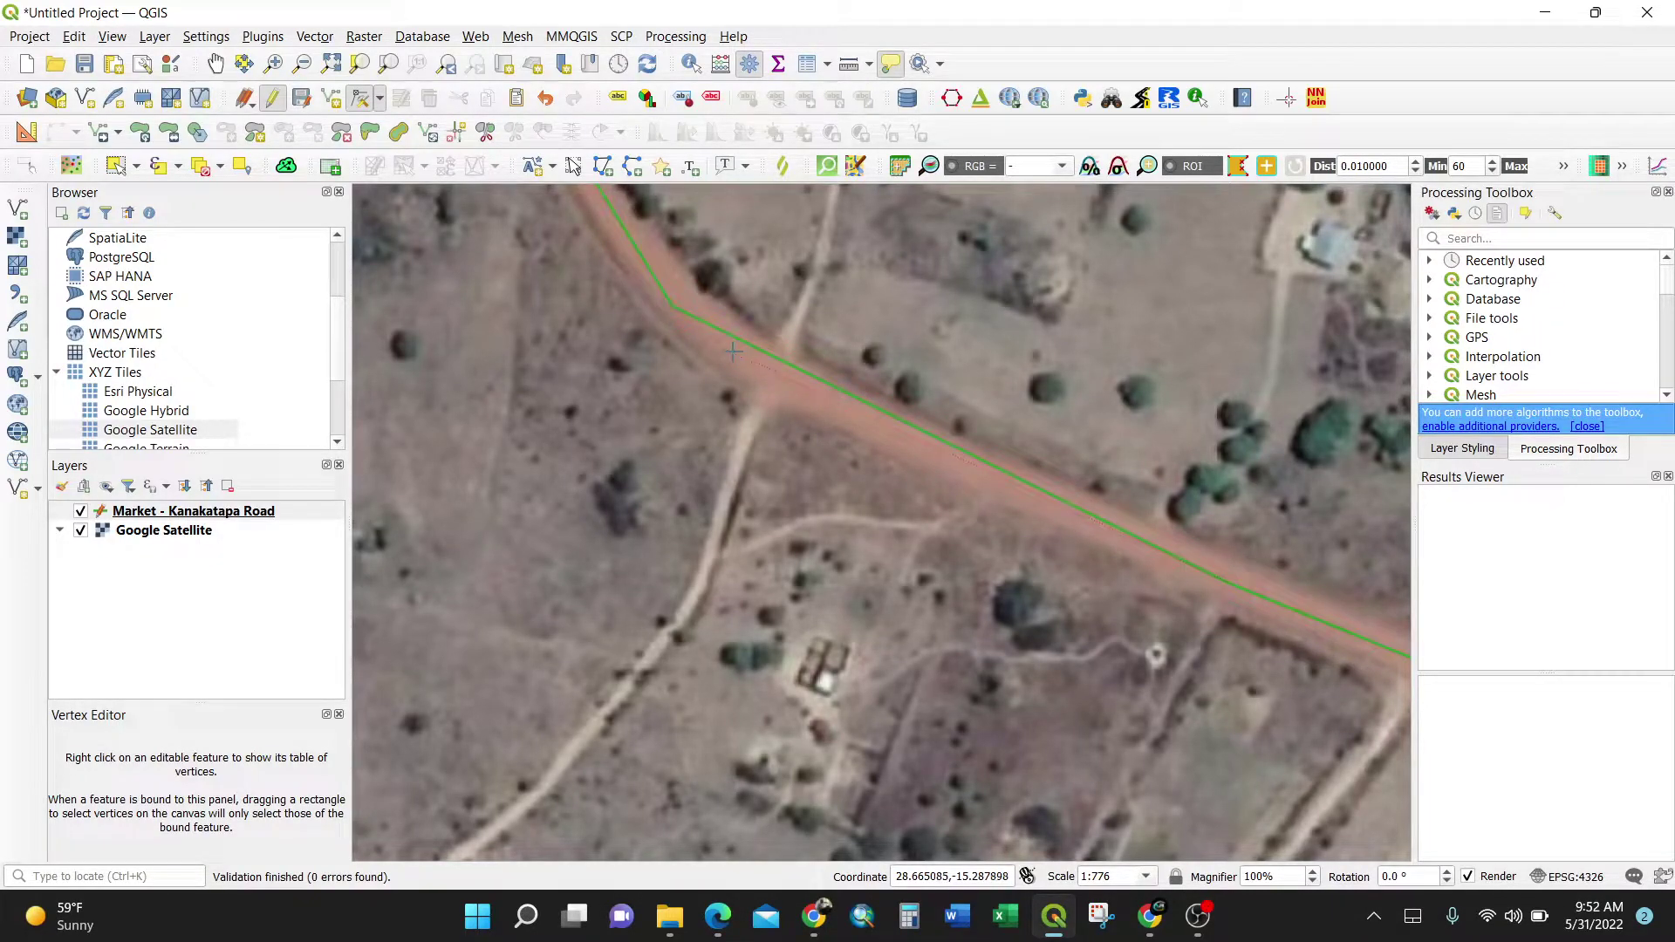
click(828, 389)
click(838, 404)
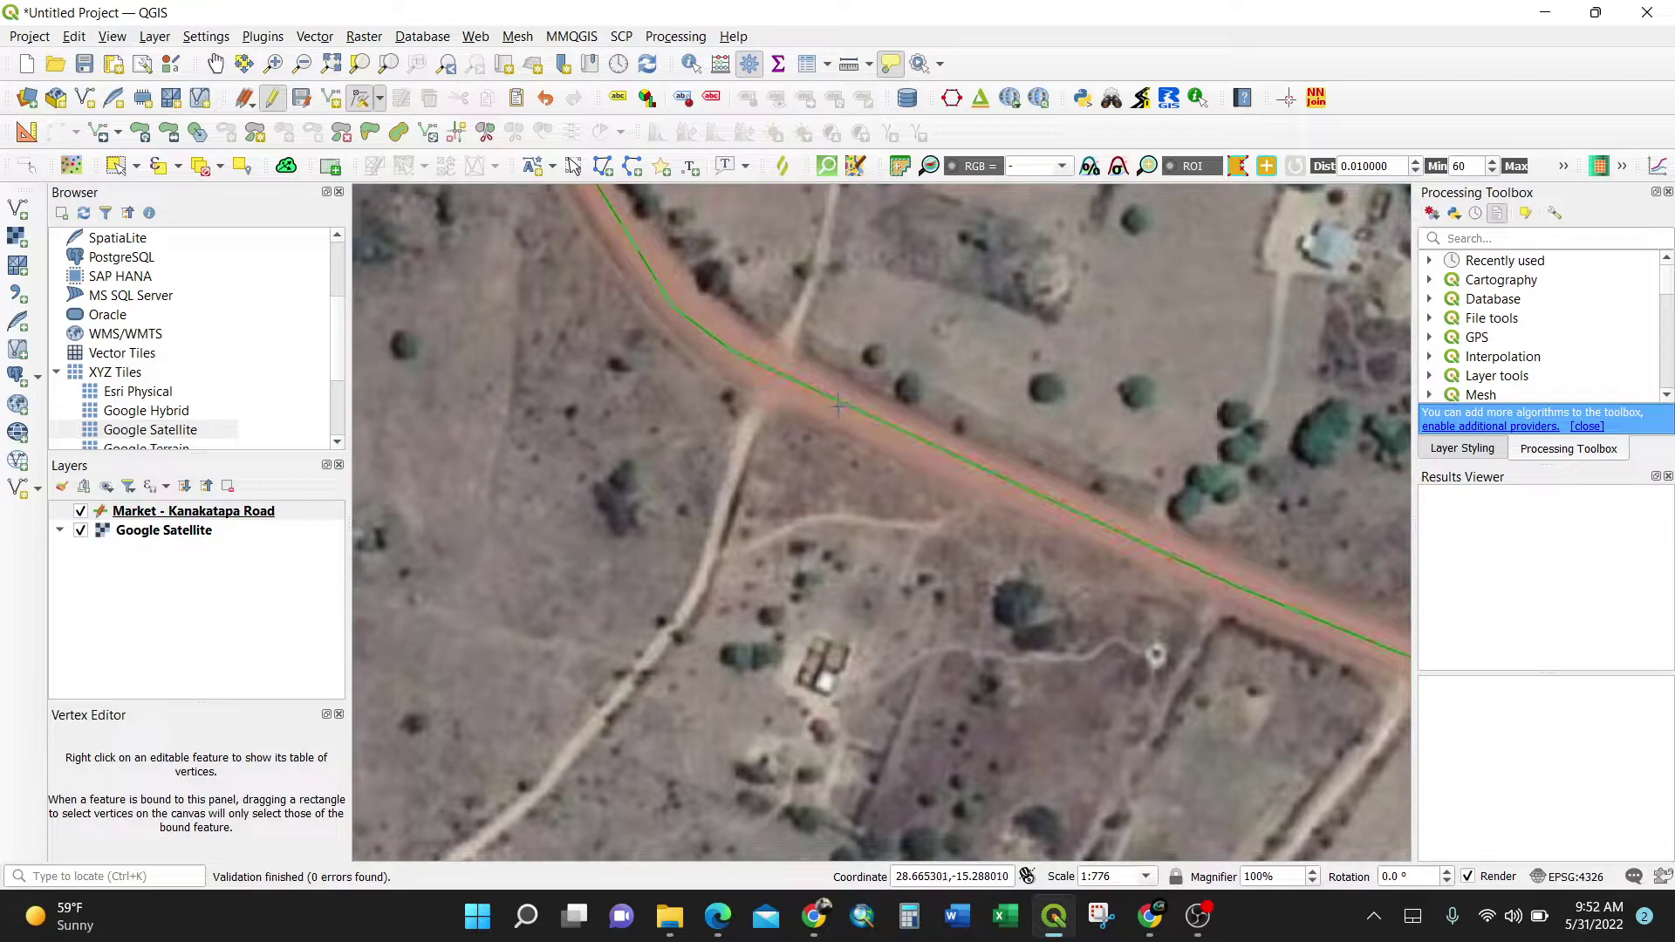
- Shift the straight stretch southeast of the bend onto the dirt road
scroll(837, 407, down, 2)
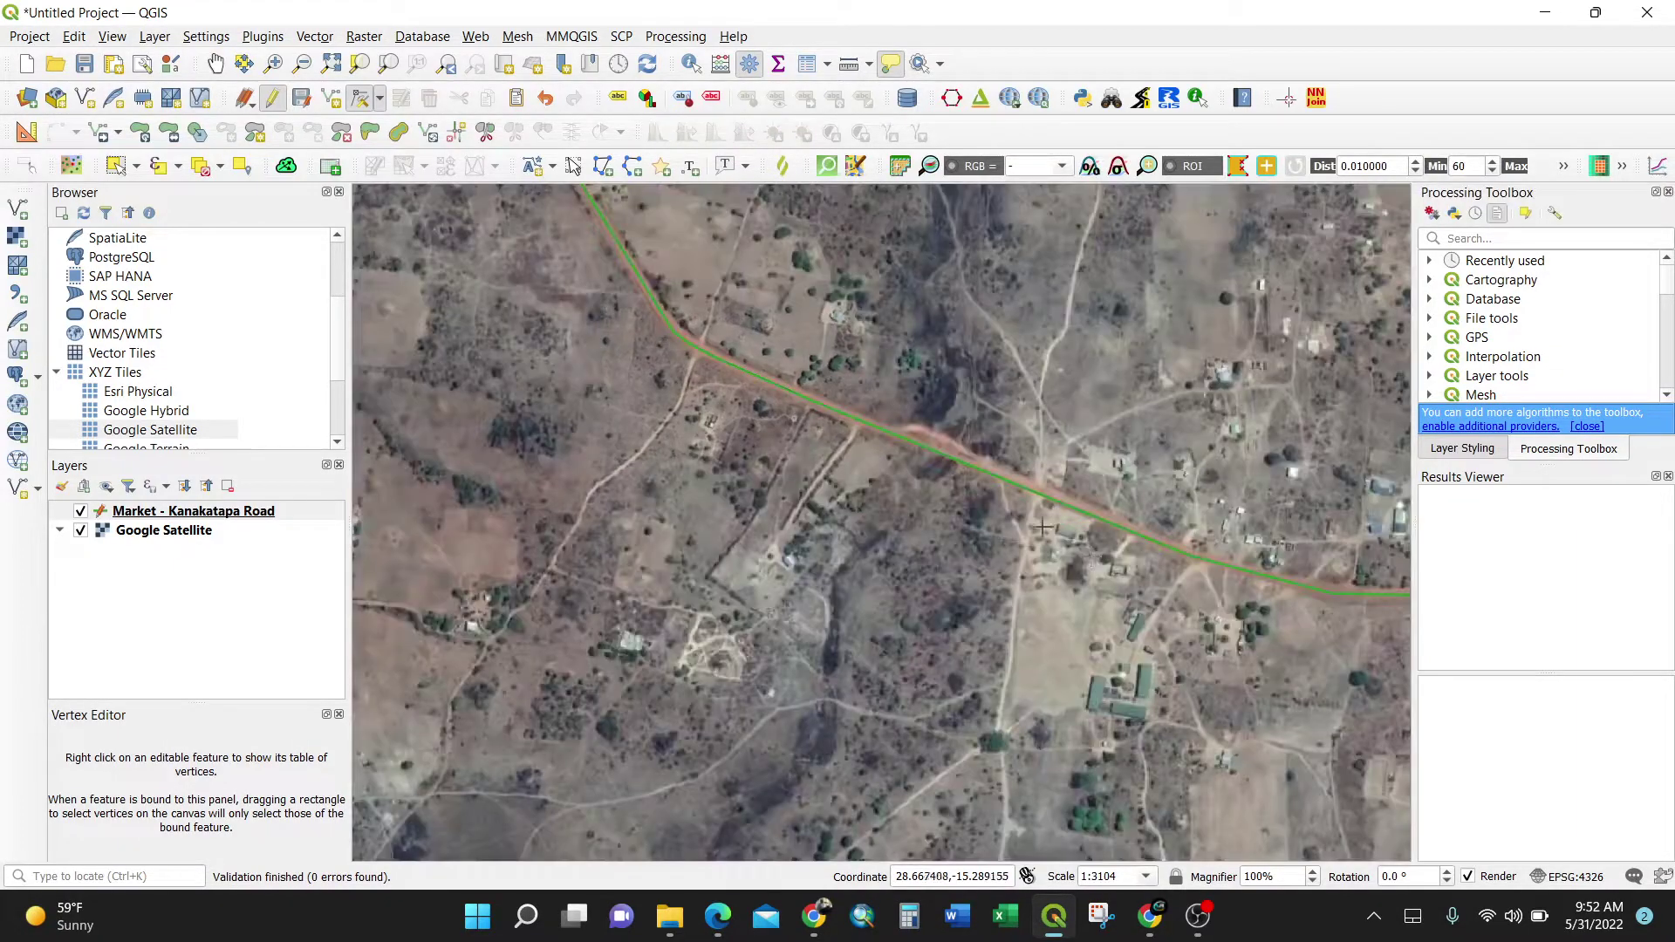
scroll(913, 431, up, 2)
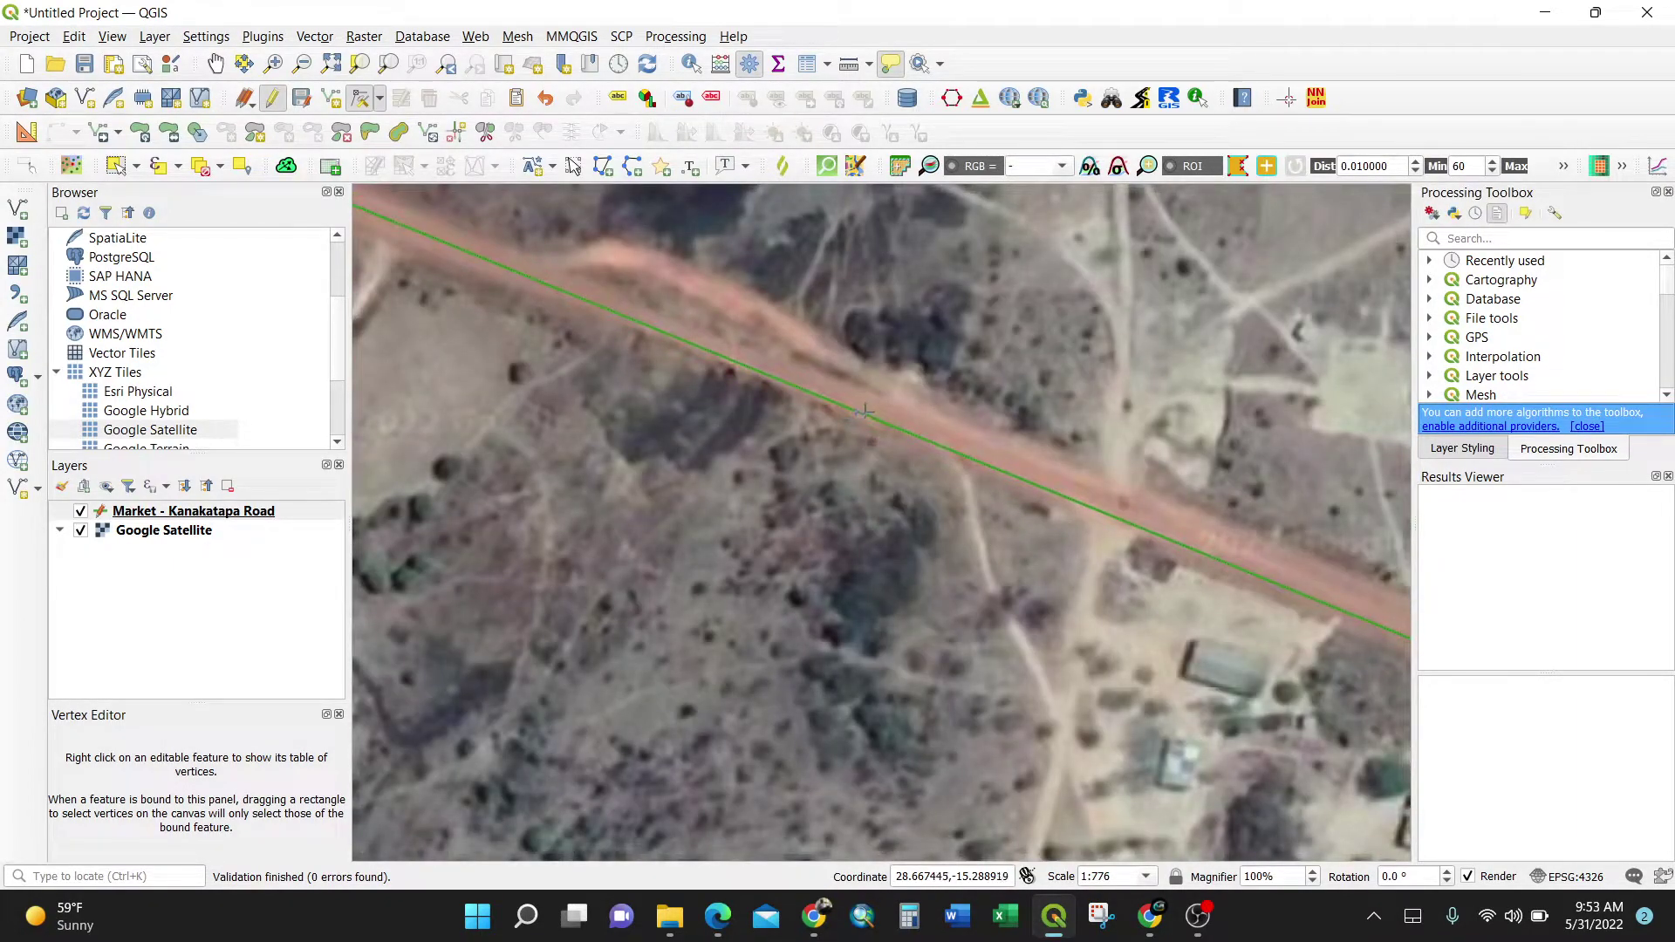
drag(868, 408, 709, 340)
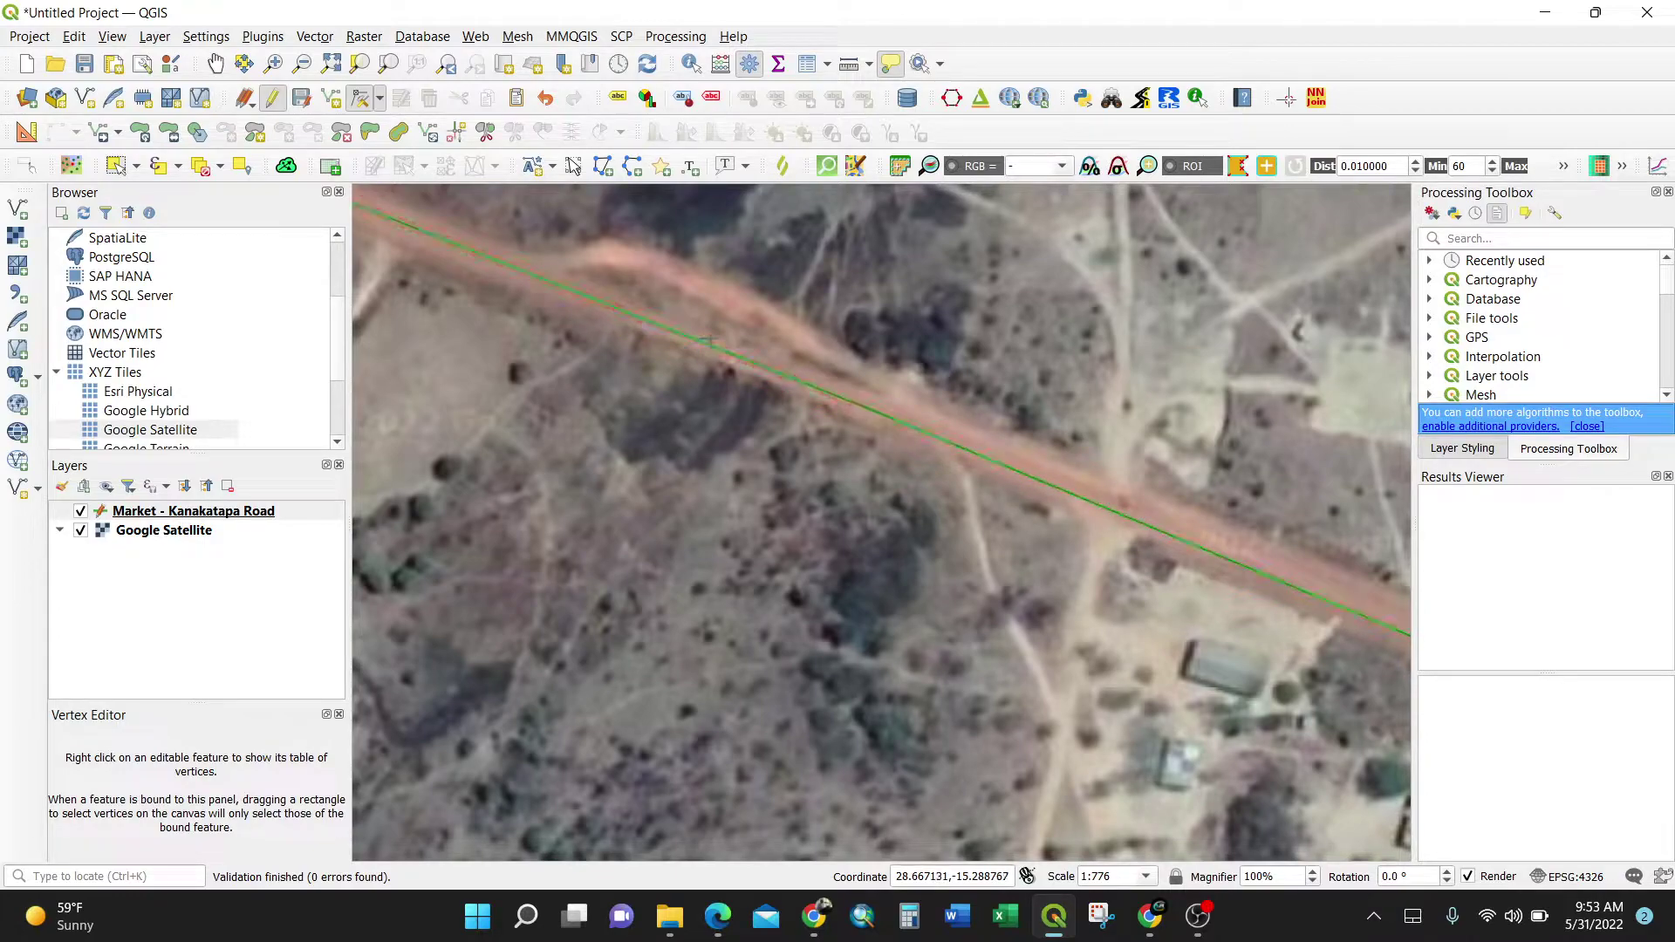
- Follow the road east and move the vertex on the curve near the long blue-roofed building onto the middle of the dirt road
scroll(785, 376, down, 2)
scroll(1054, 482, up, 2)
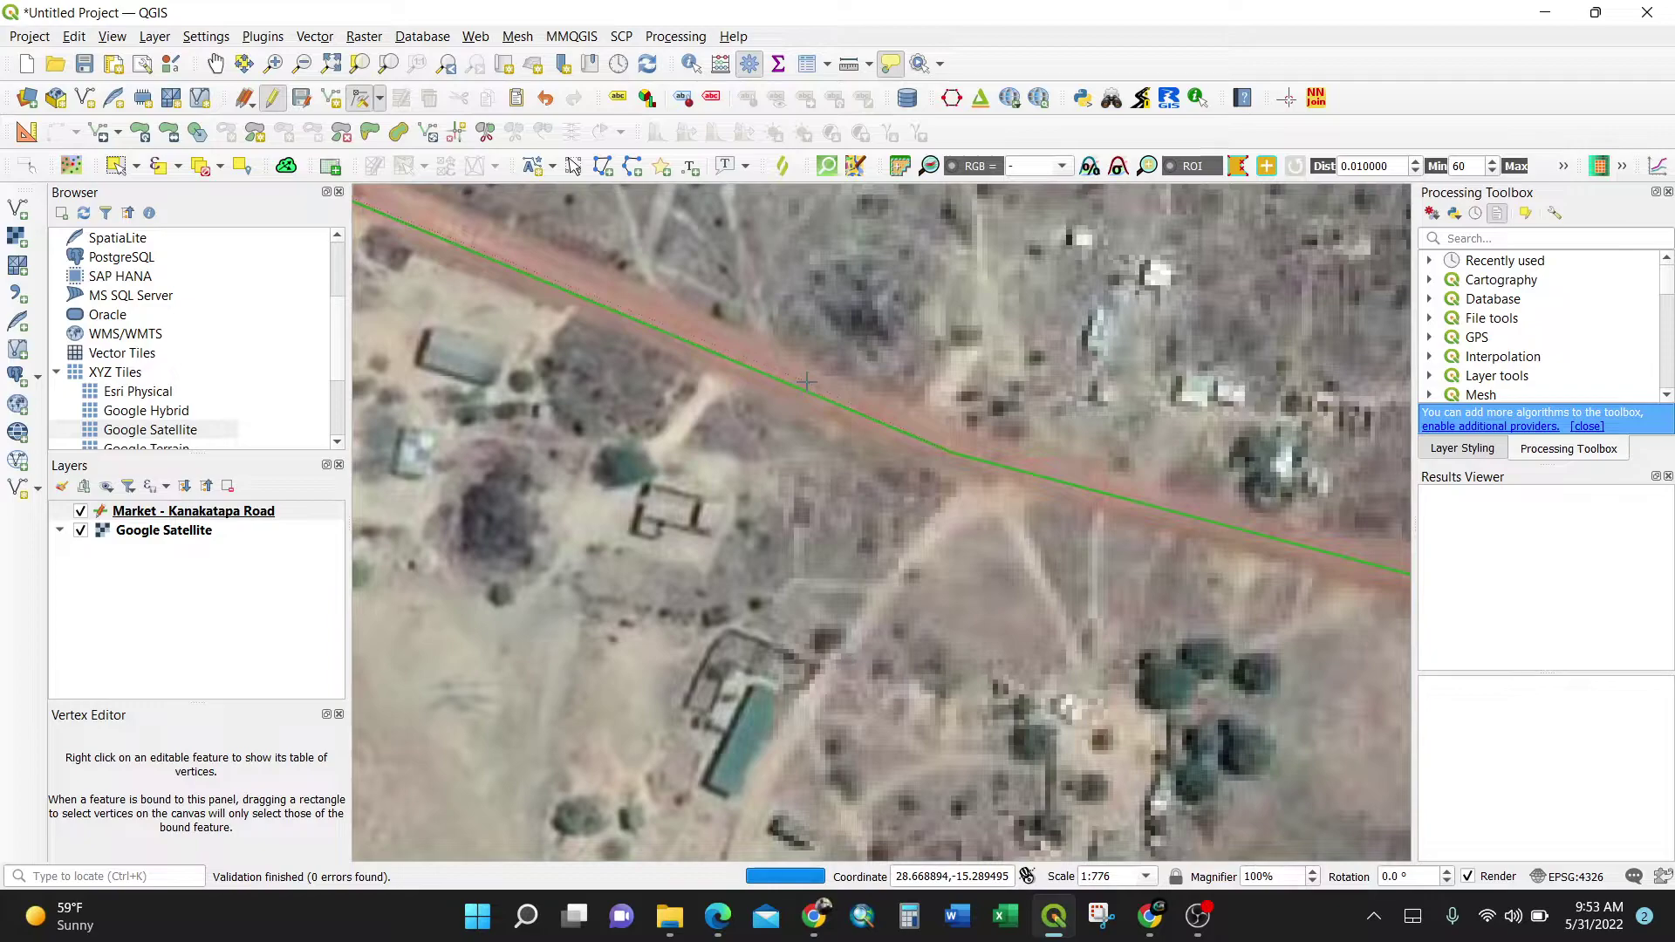
scroll(806, 381, down, 1)
scroll(918, 439, up, 2)
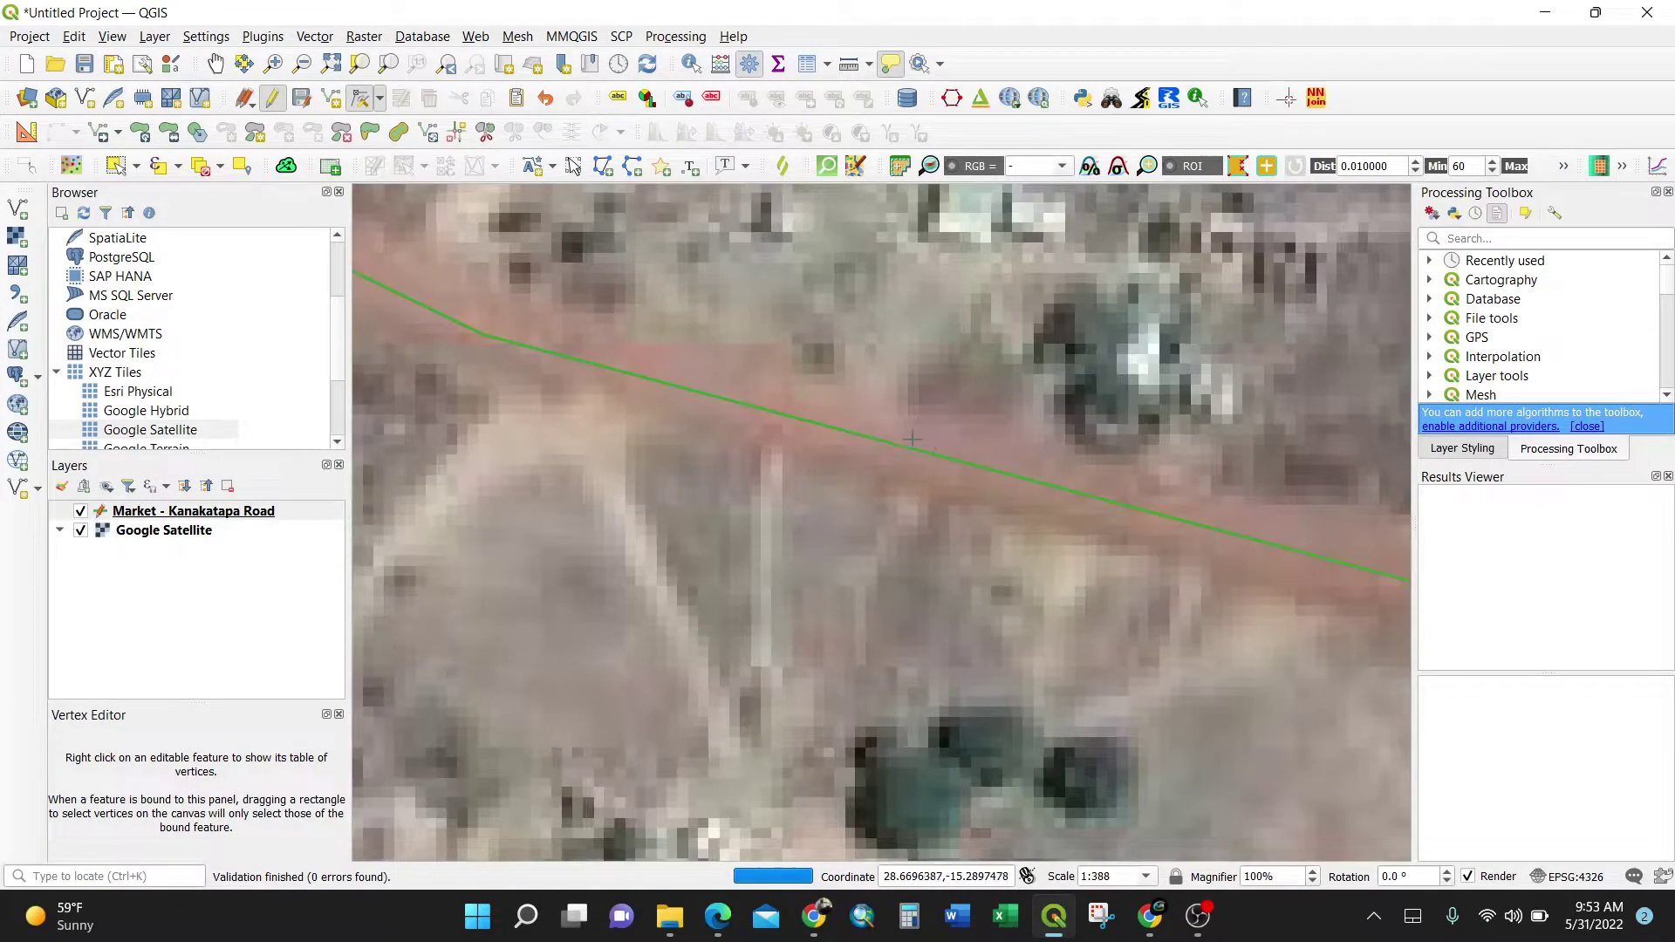
scroll(838, 433, down, 2)
scroll(623, 355, down, 1)
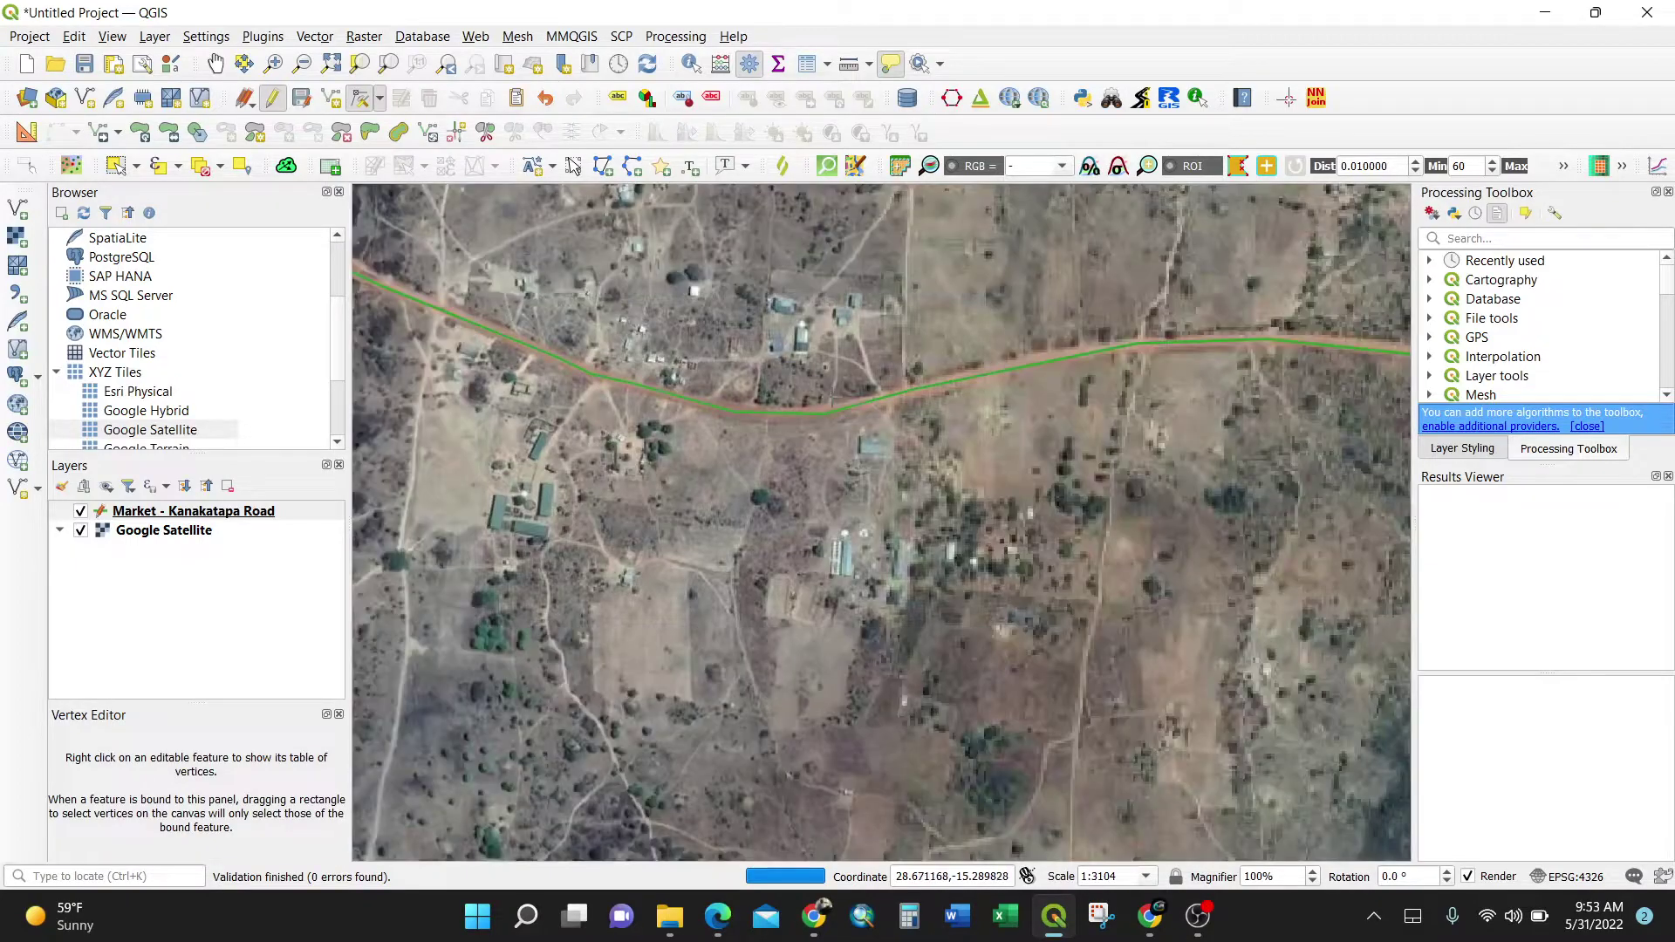
scroll(547, 465, up, 2)
scroll(547, 465, down, 1)
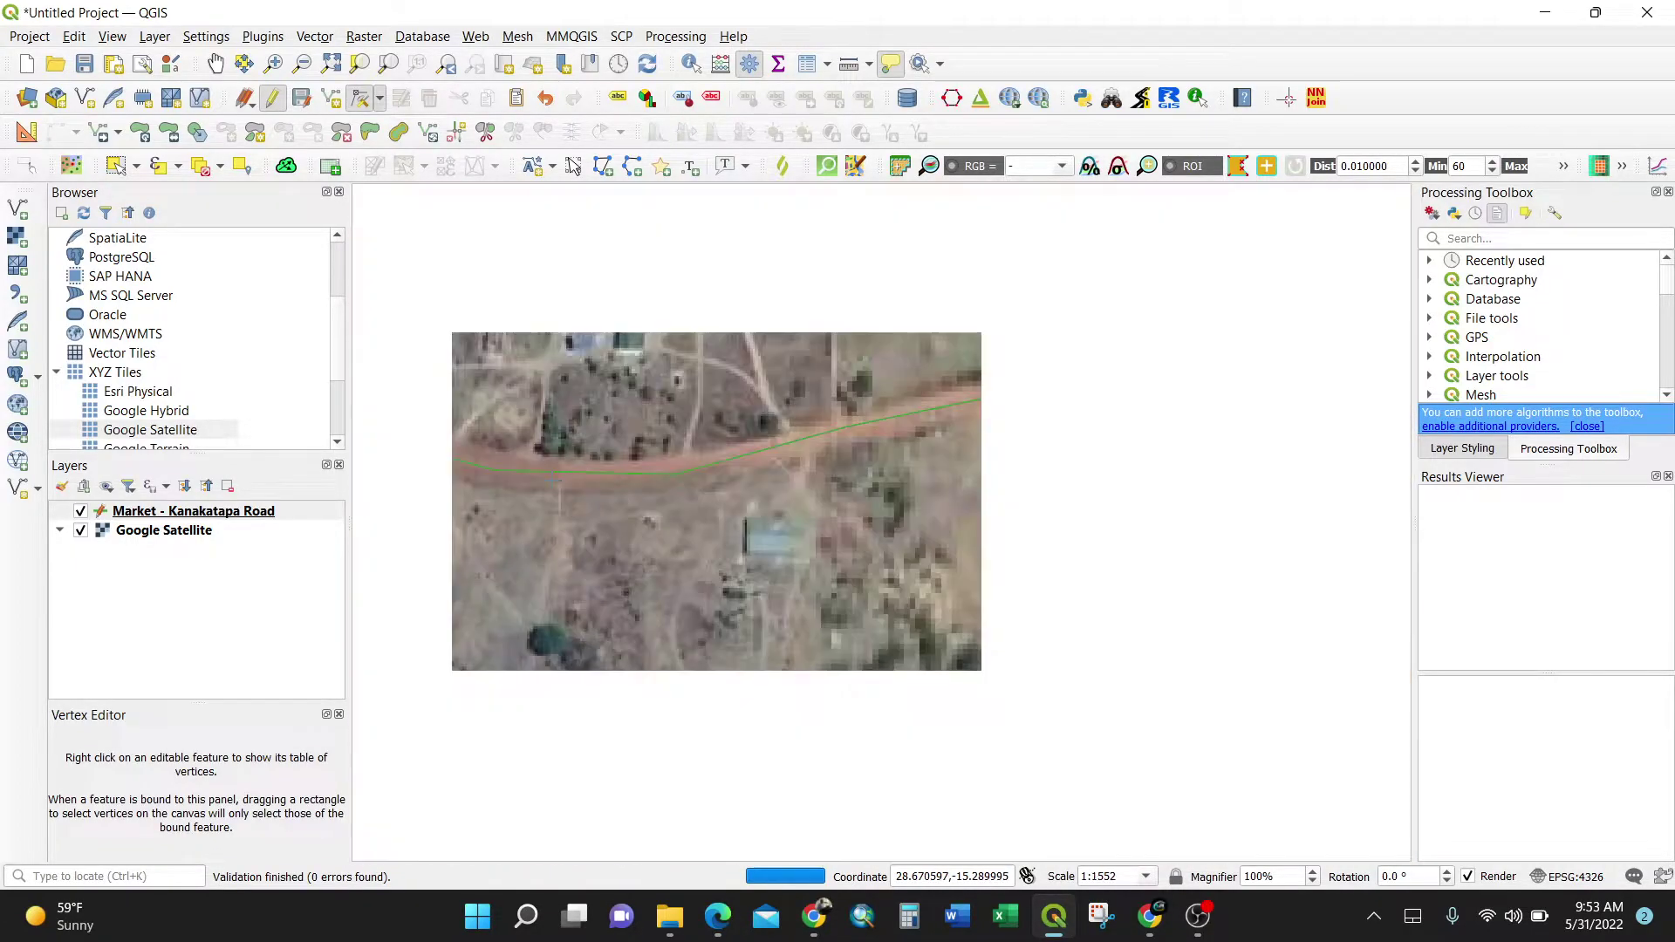
scroll(759, 440, up, 2)
scroll(948, 455, down, 1)
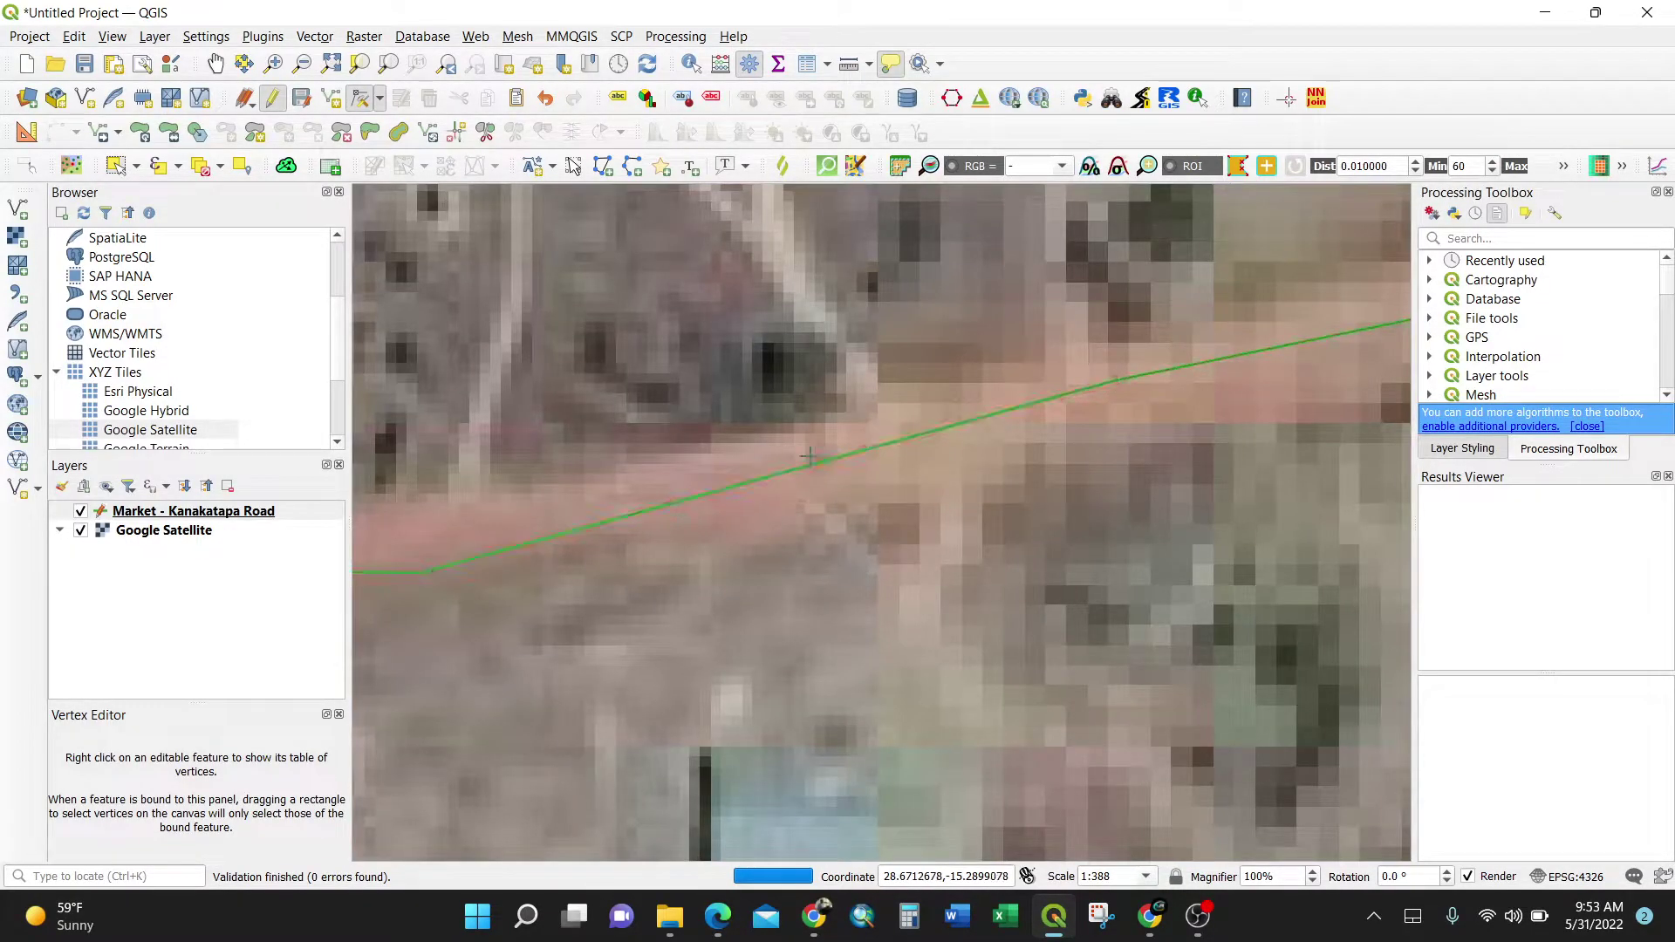
scroll(866, 454, down, 1)
scroll(856, 487, up, 1)
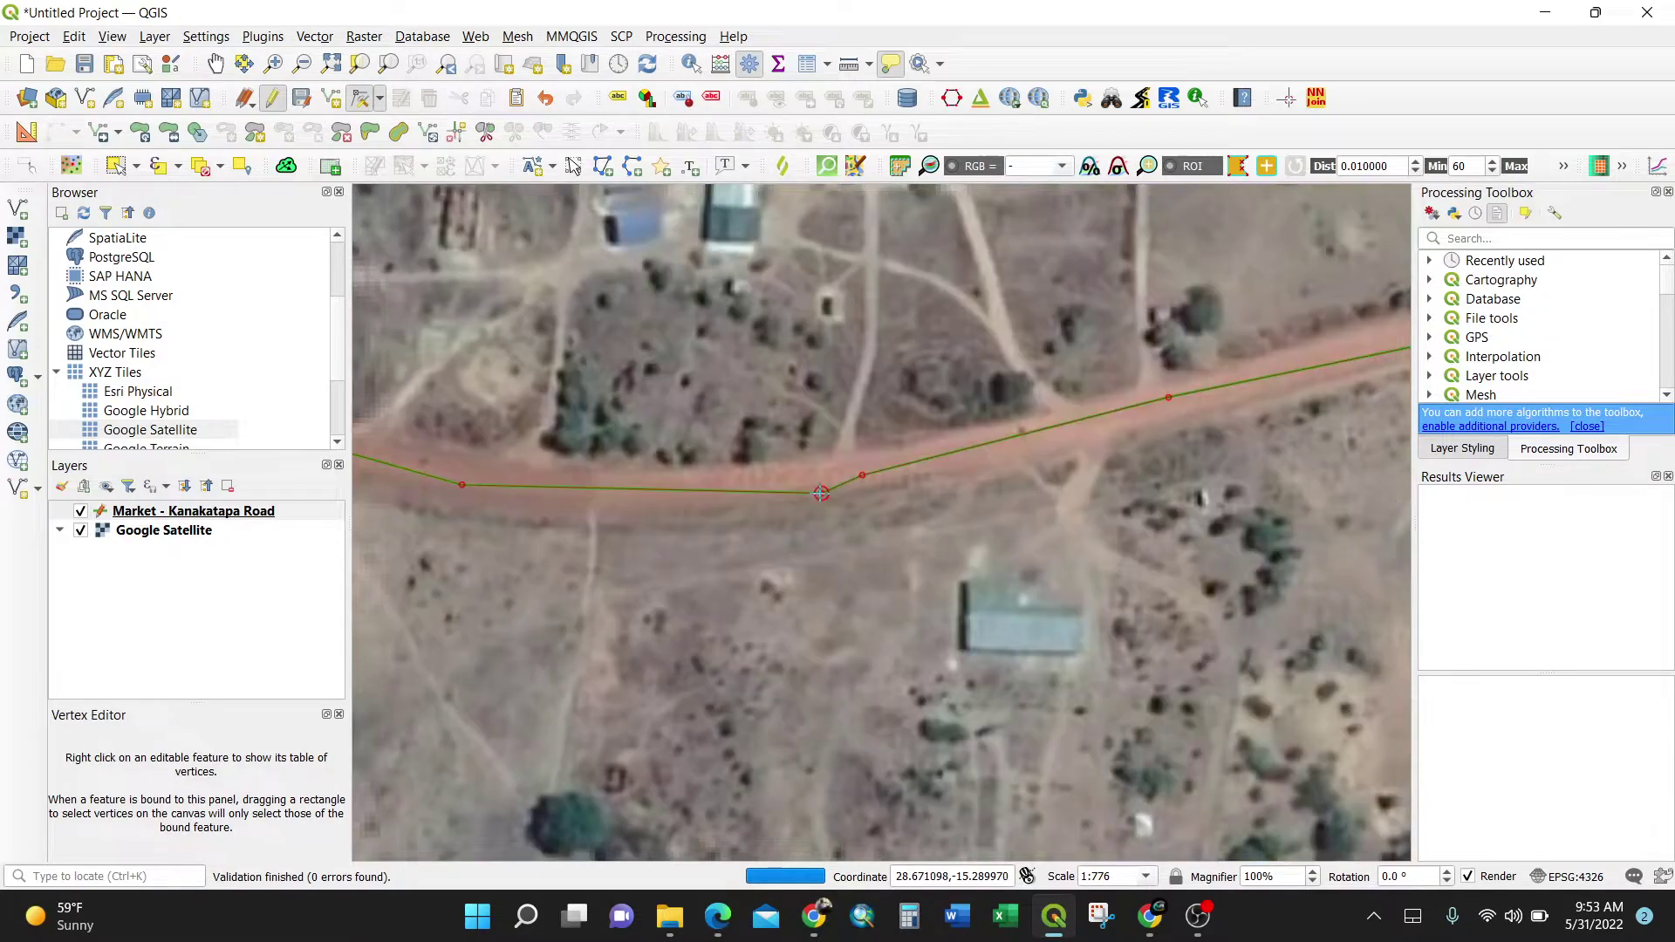
drag(821, 492, 820, 479)
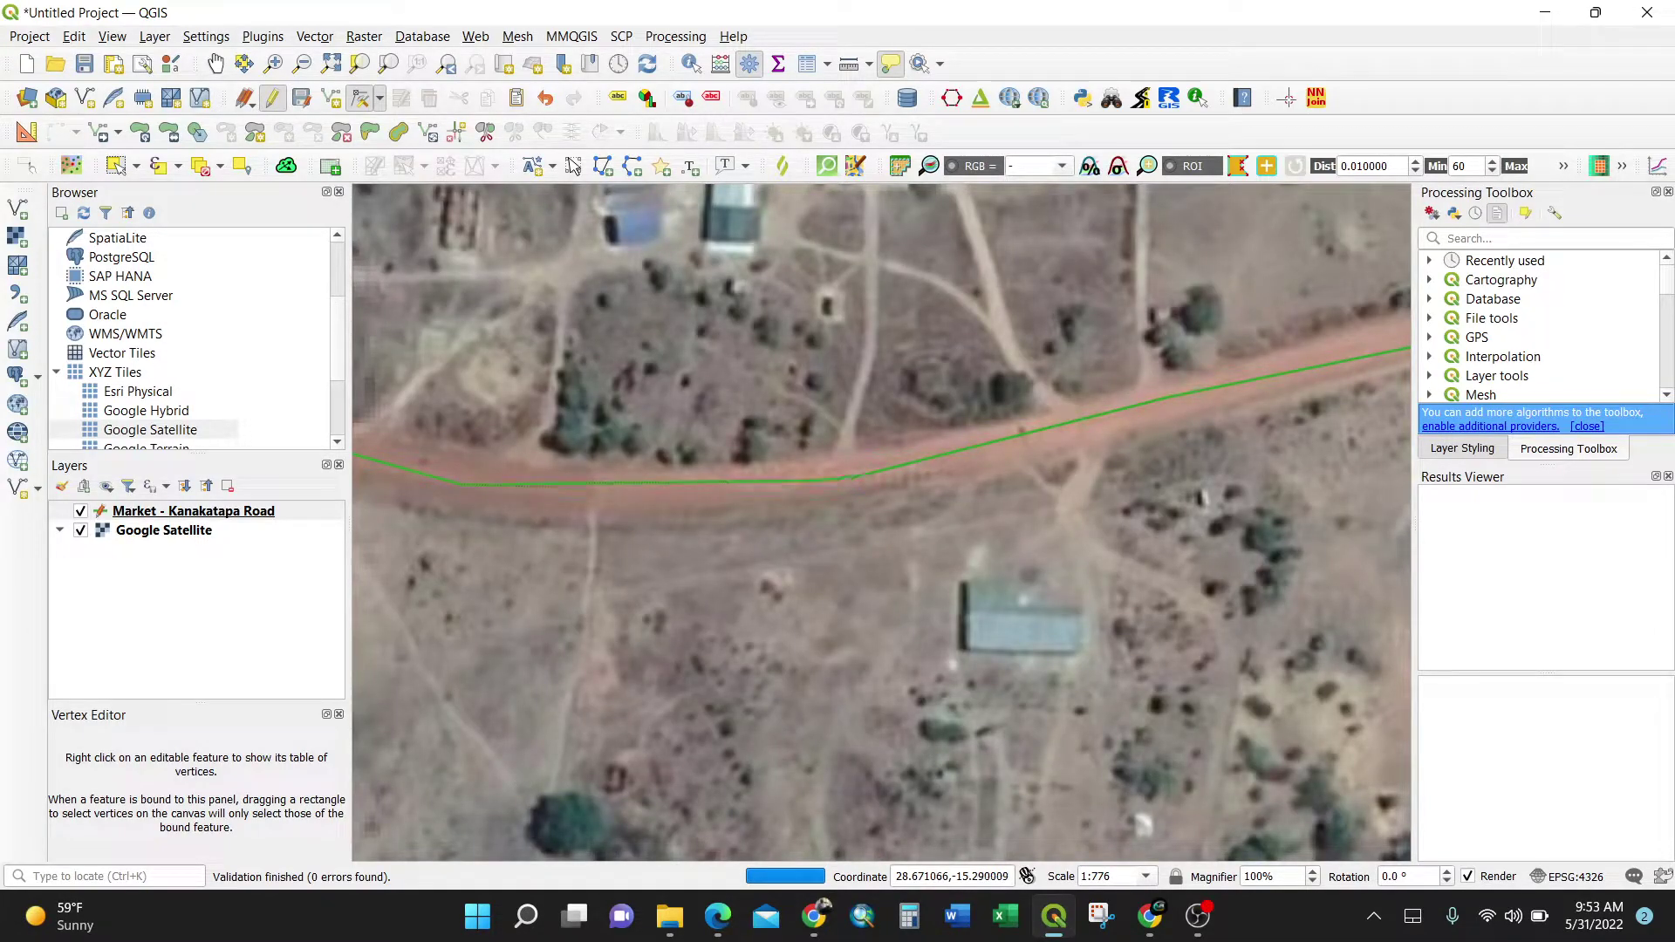
scroll(612, 460, down, 2)
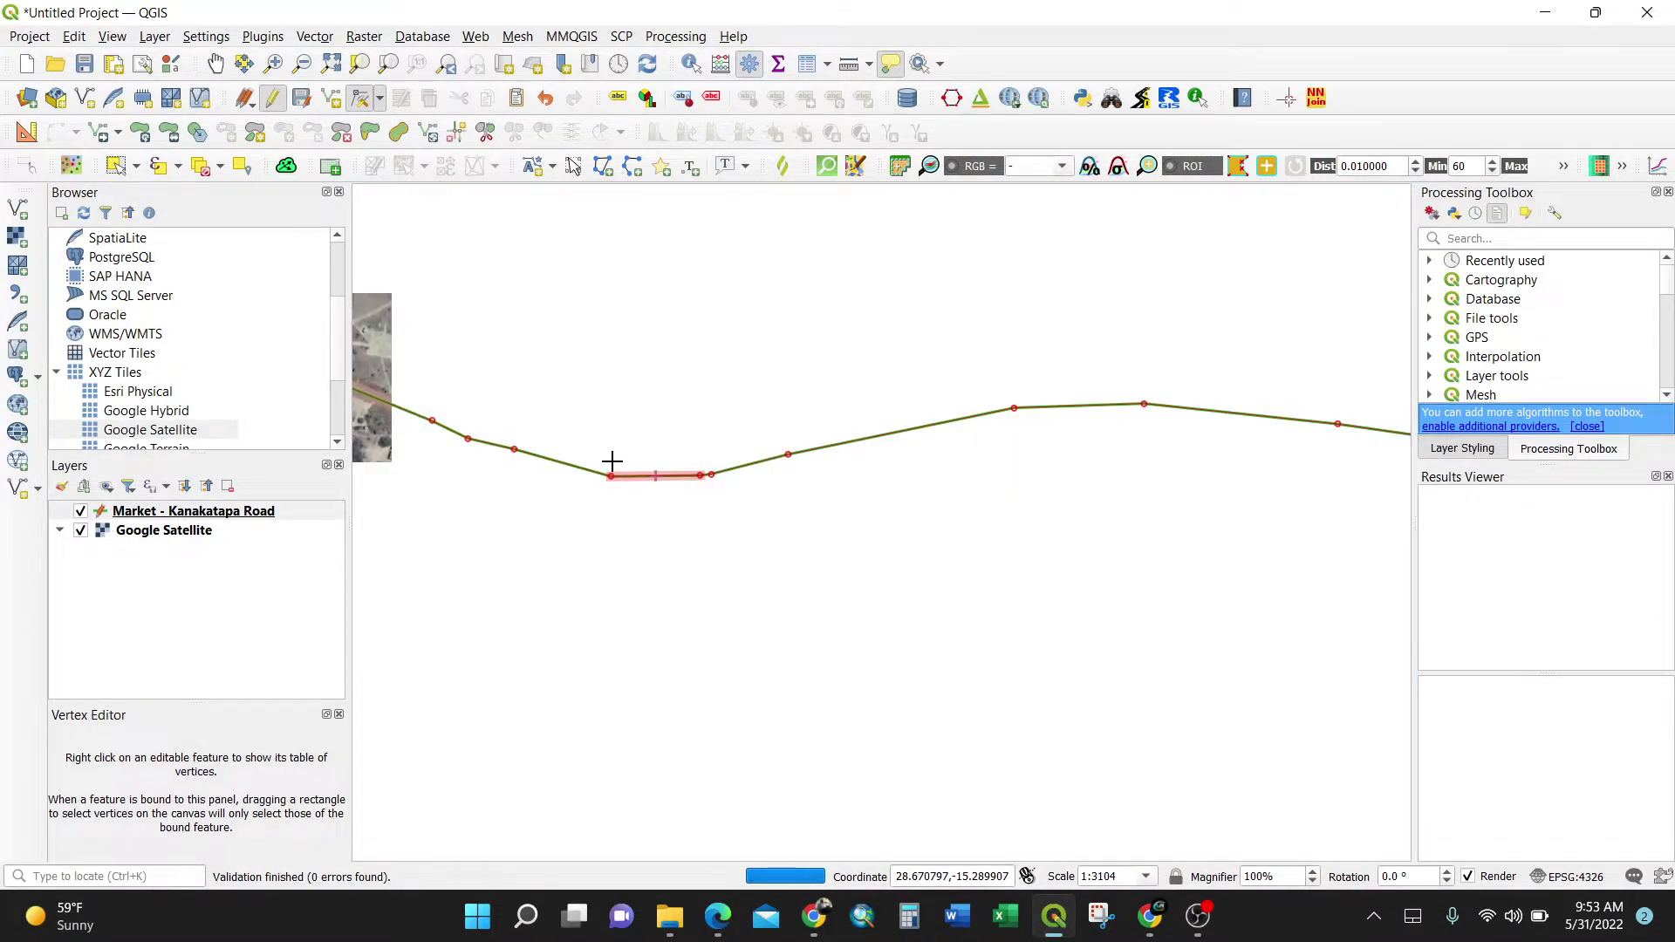
scroll(611, 461, down, 1)
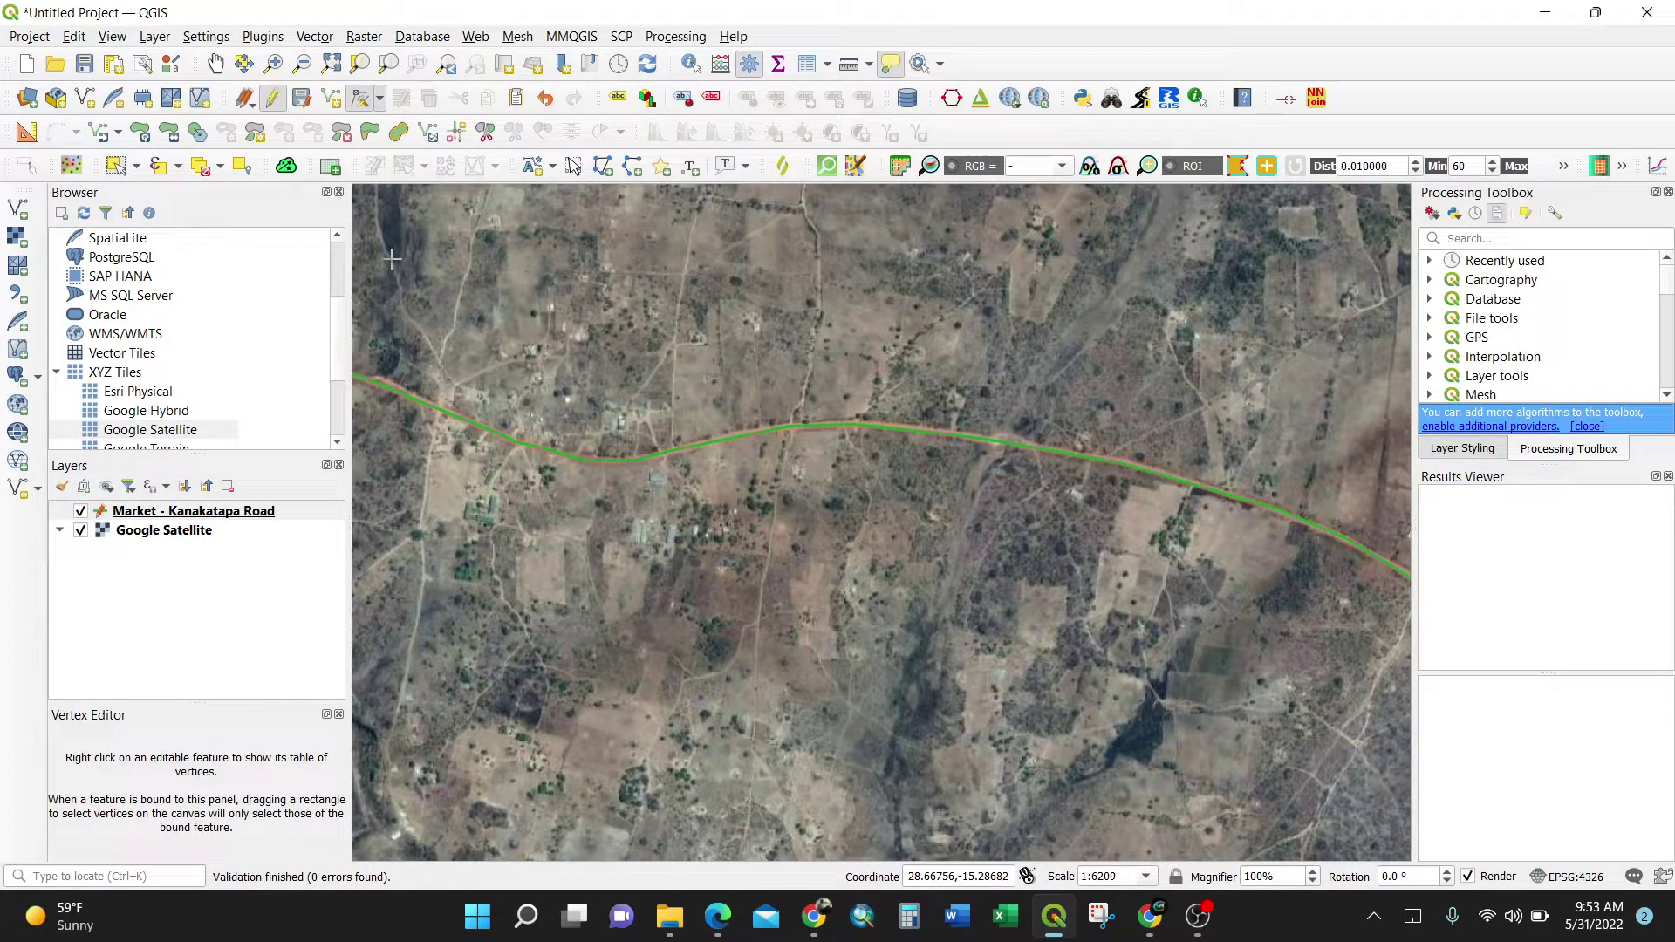
- In the digitizing options, keep Vertex as the default snap mode and set the default snapping tolerance to 8 pixels
click(204, 37)
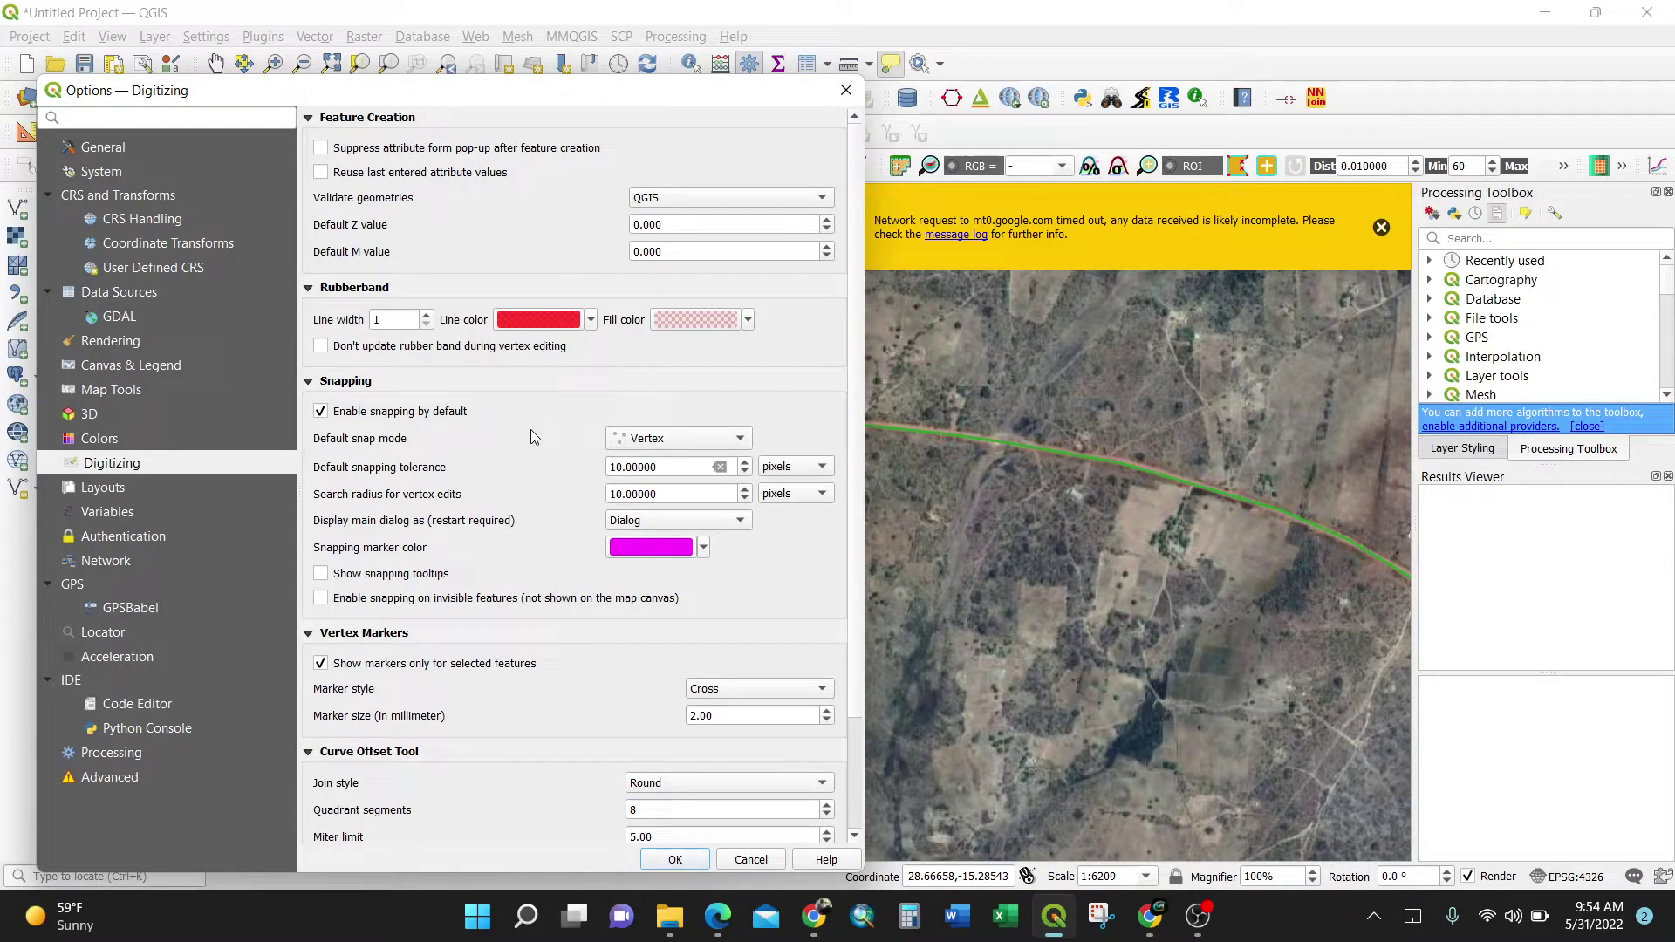
click(742, 441)
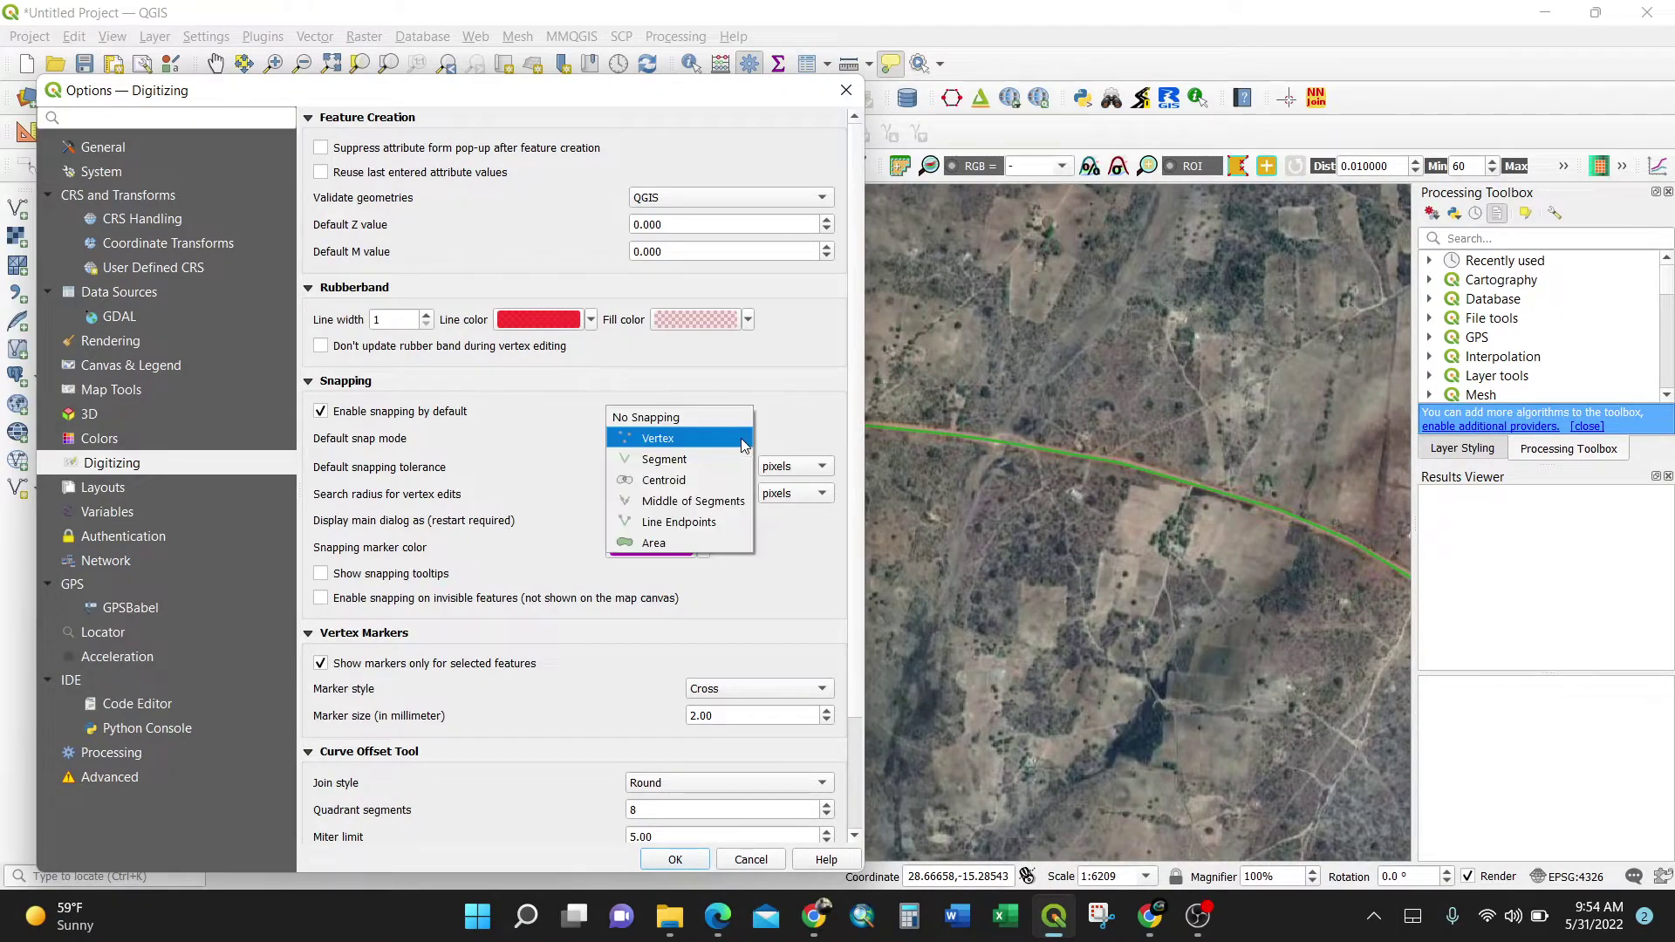
click(742, 441)
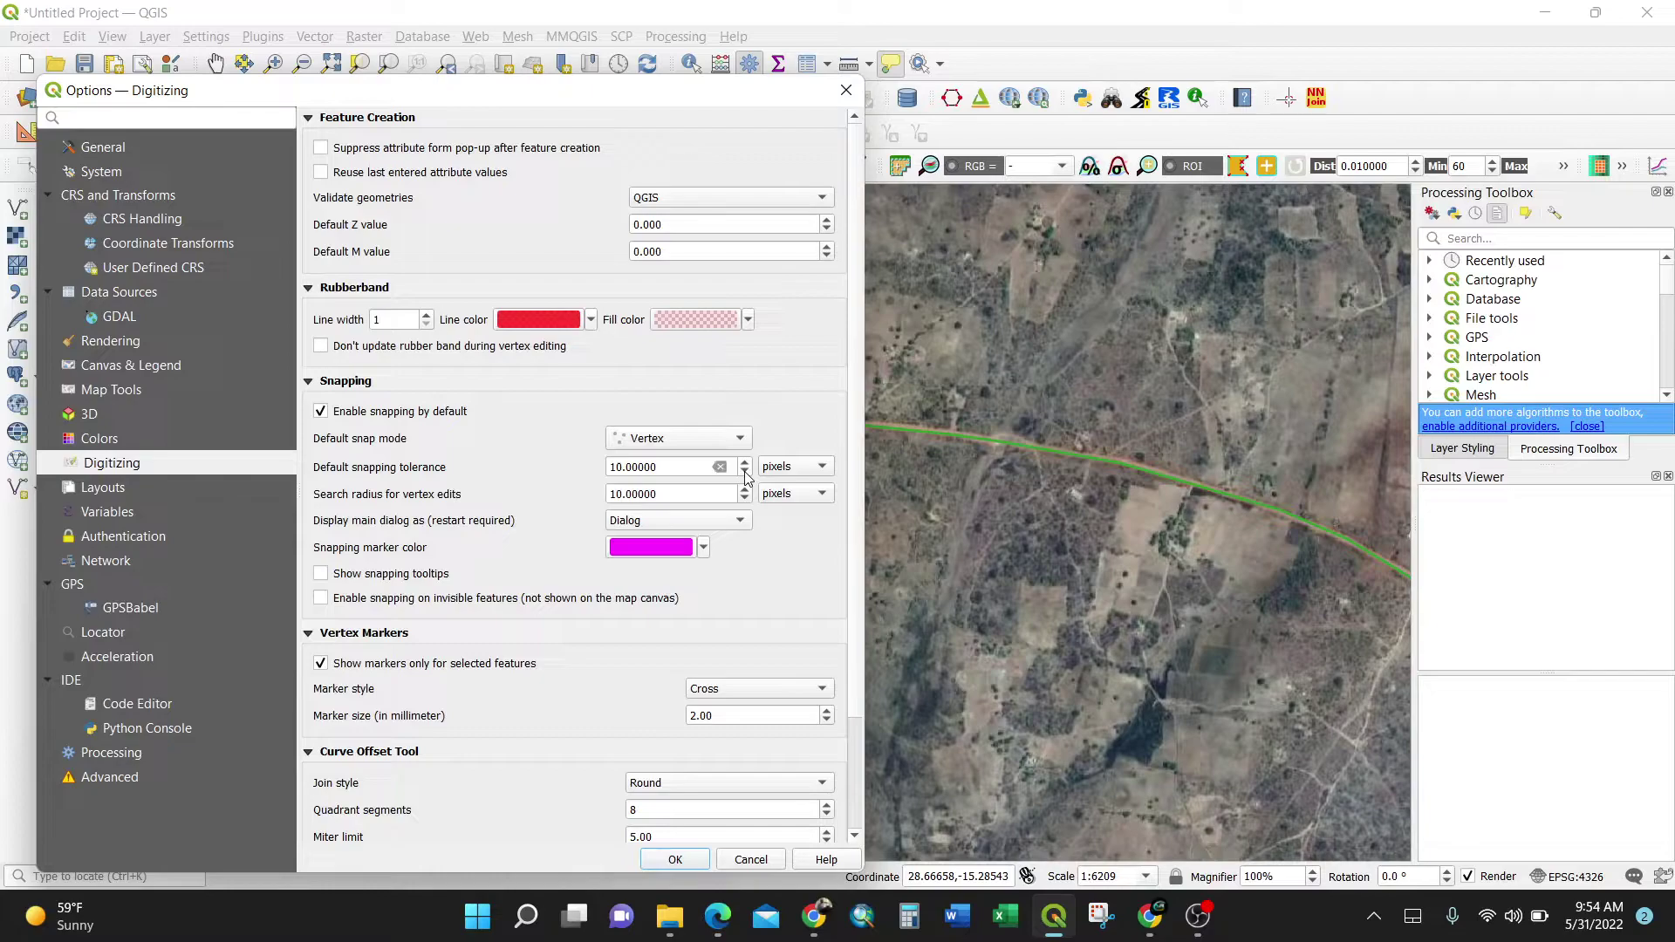
click(819, 468)
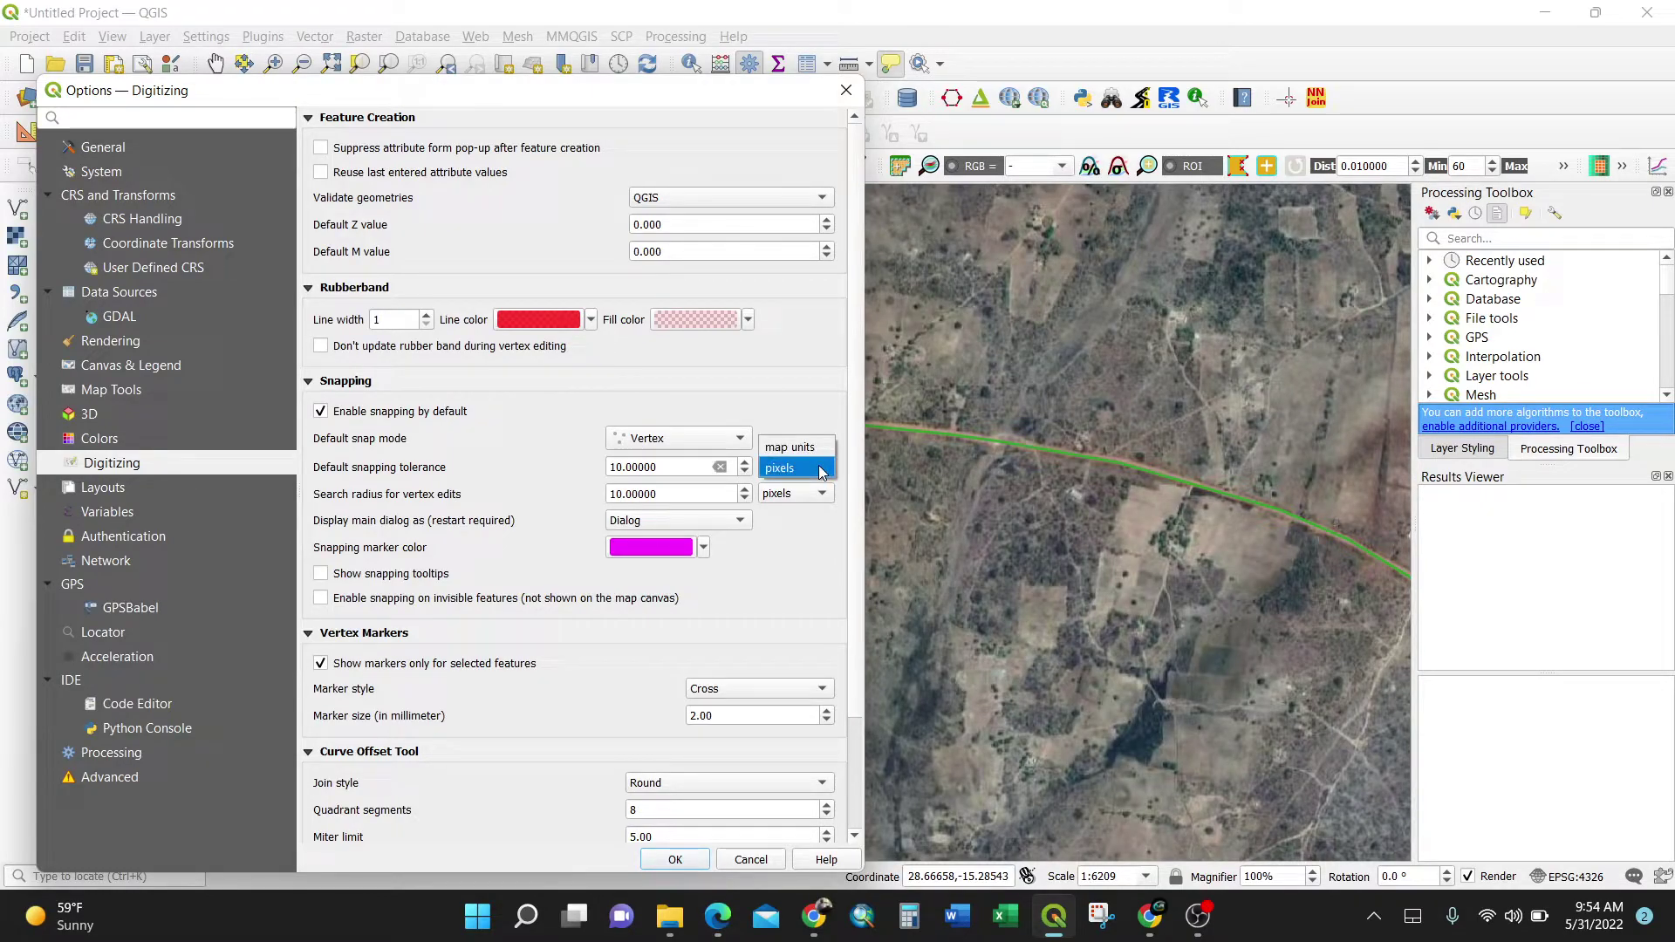
click(807, 415)
click(744, 473)
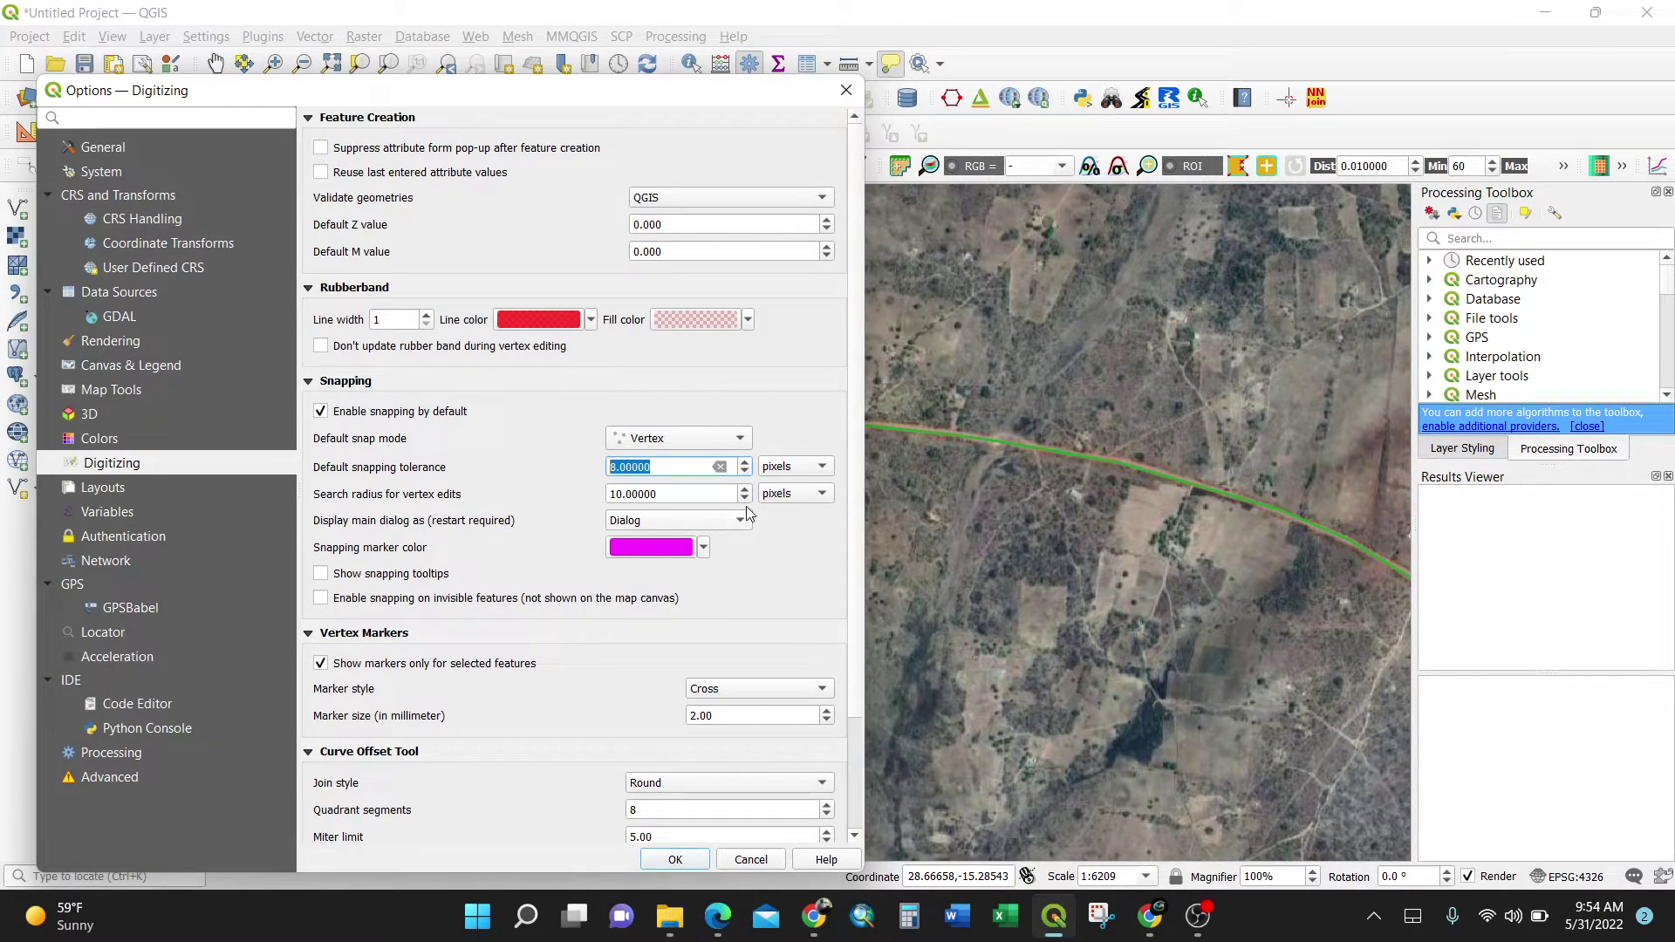
- Set the search radius for vertex edits to 8 pixels, apply the options and dismiss the Python error message
click(745, 500)
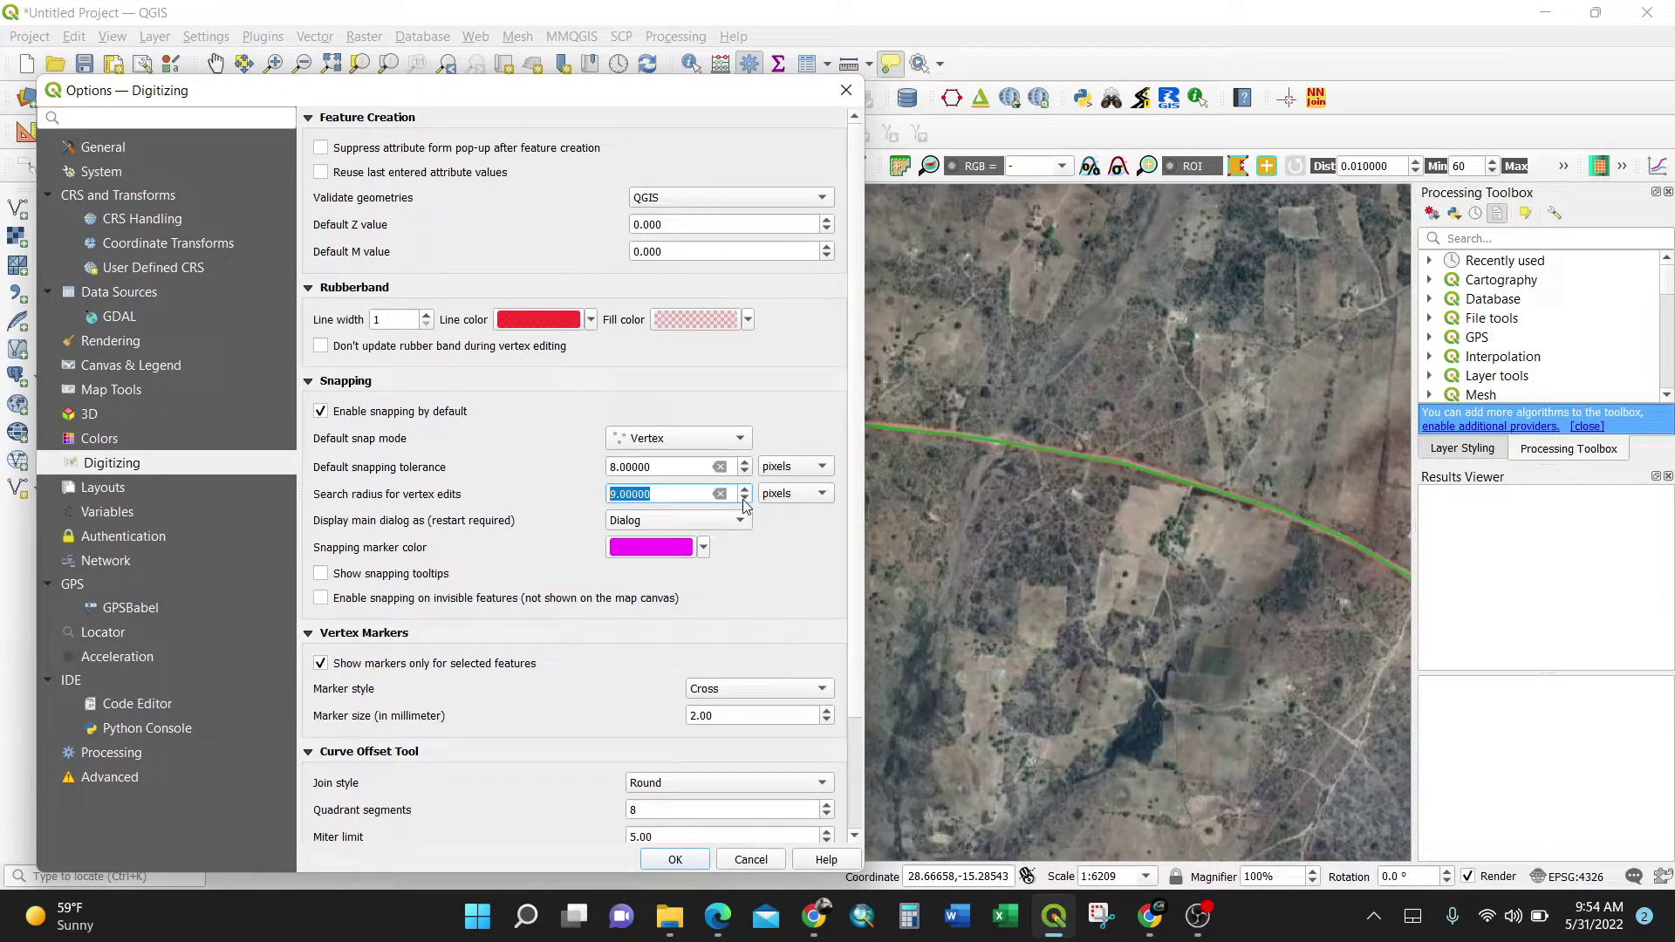
click(745, 499)
drag(636, 99, 803, 74)
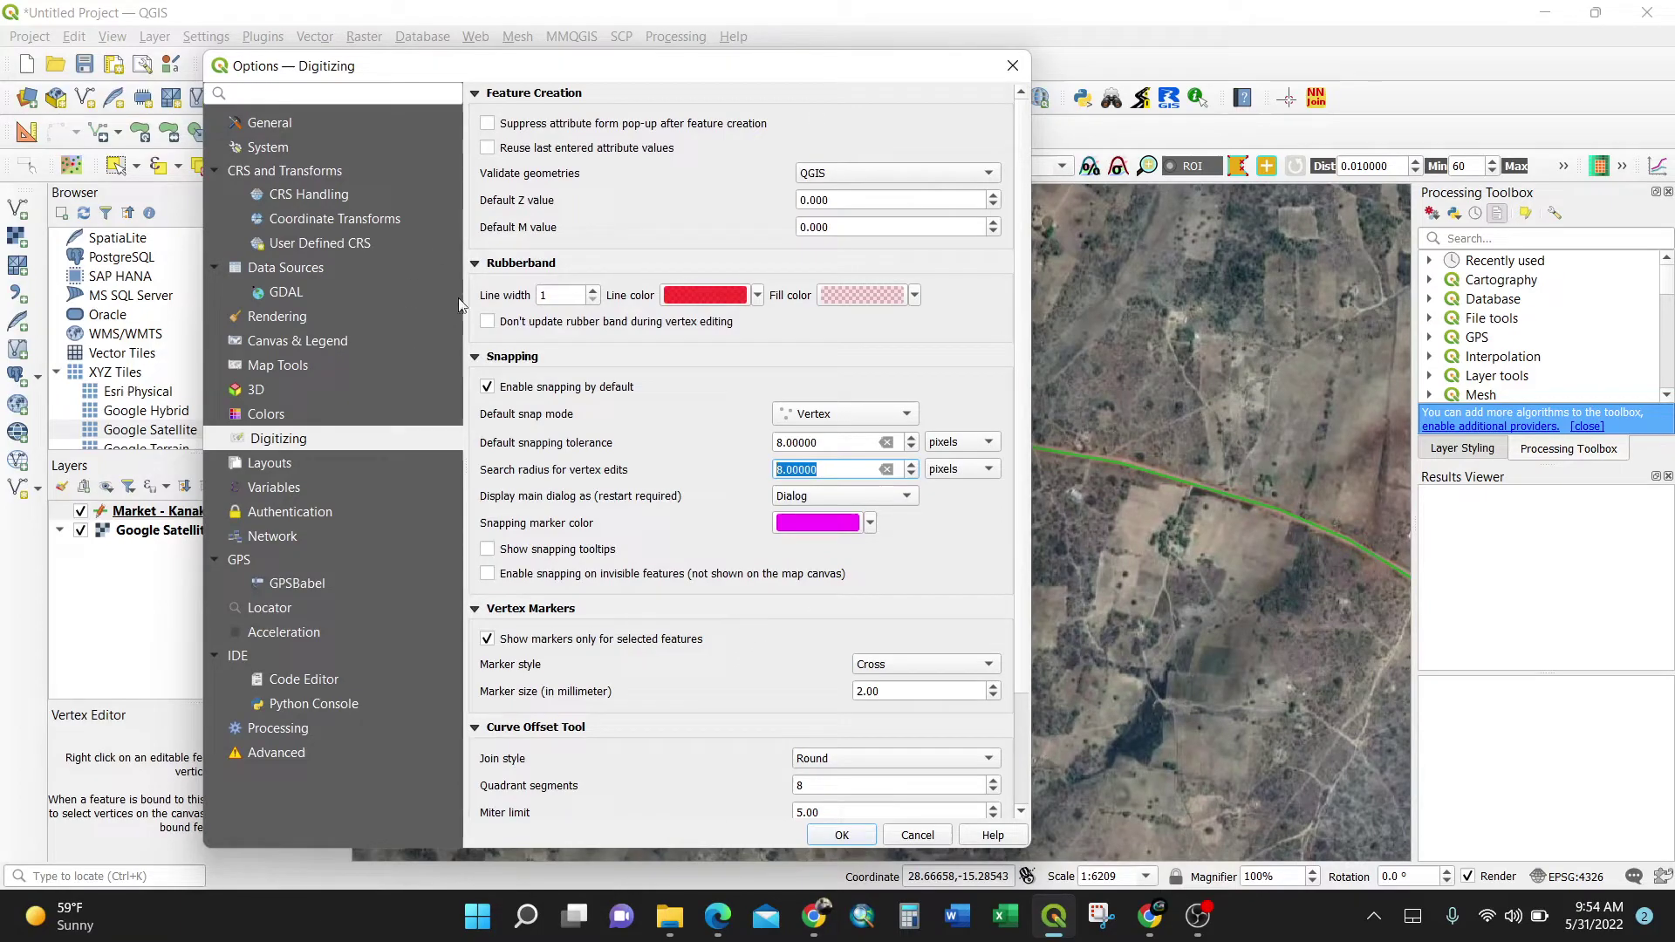
click(278, 418)
click(297, 440)
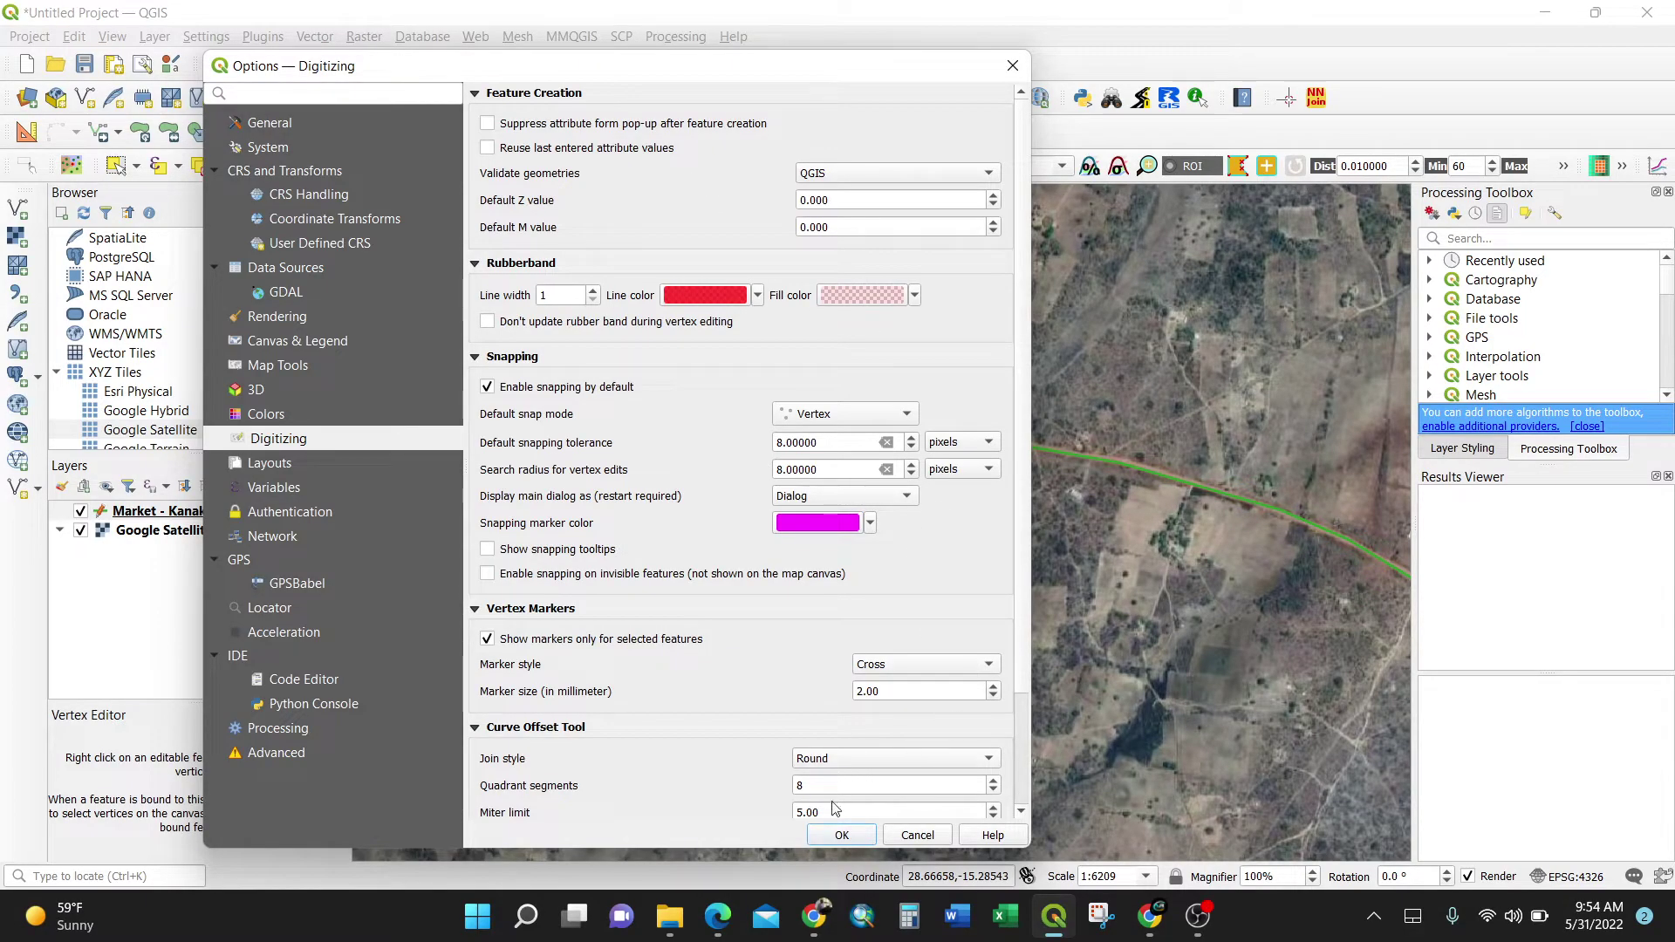
click(839, 836)
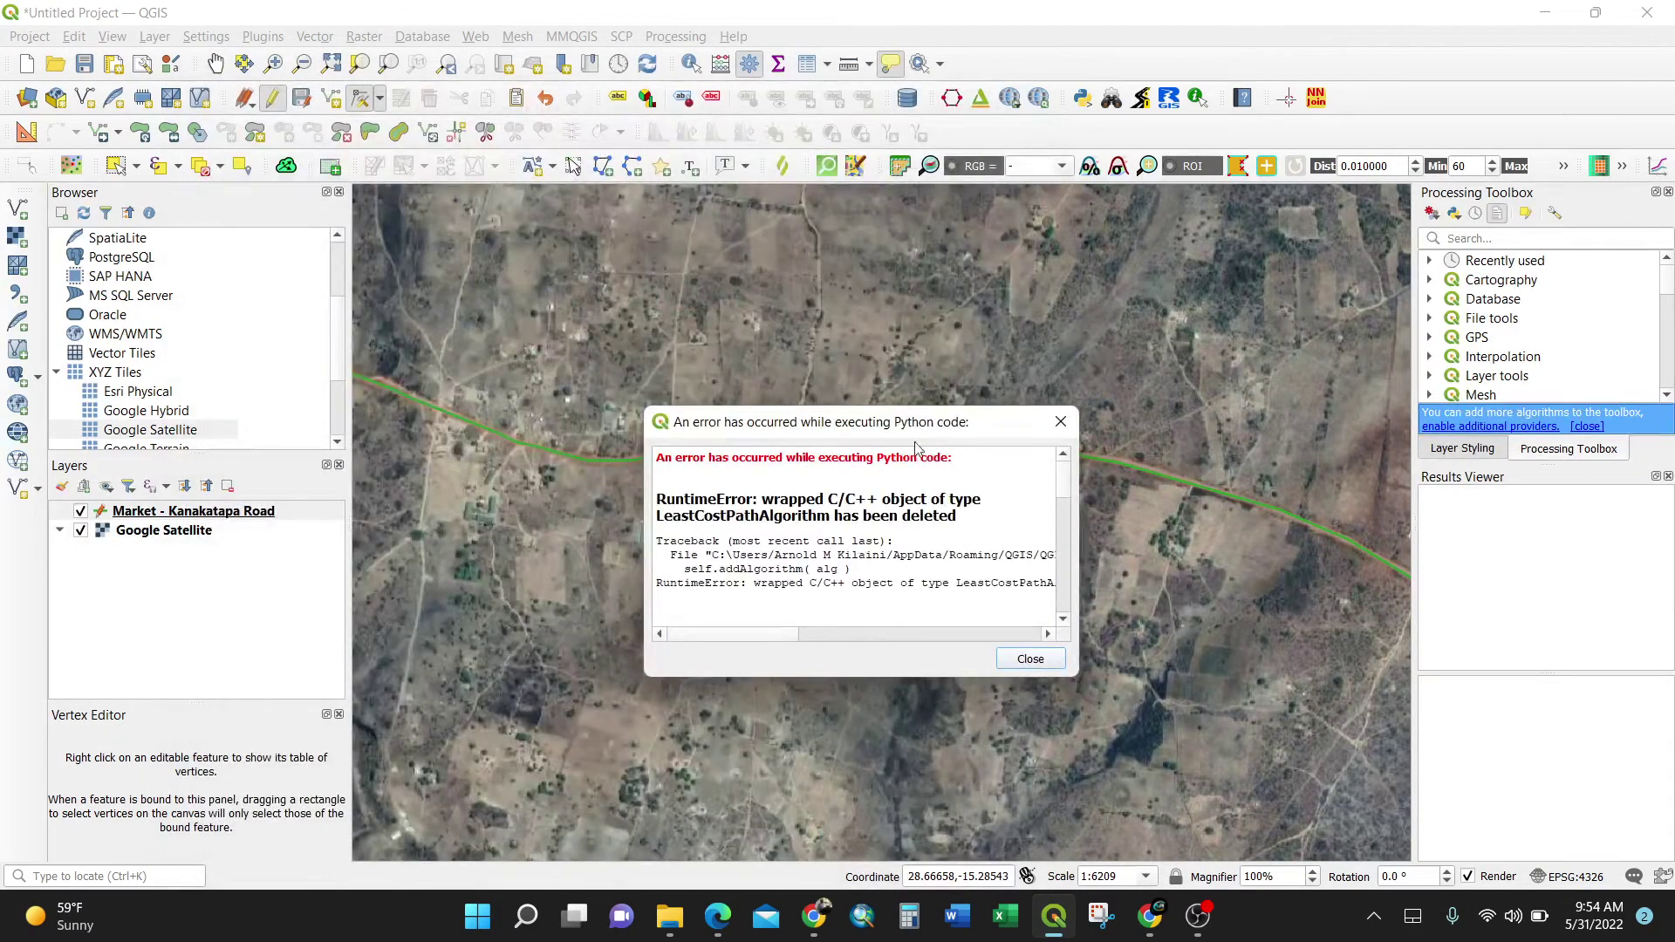
click(1029, 660)
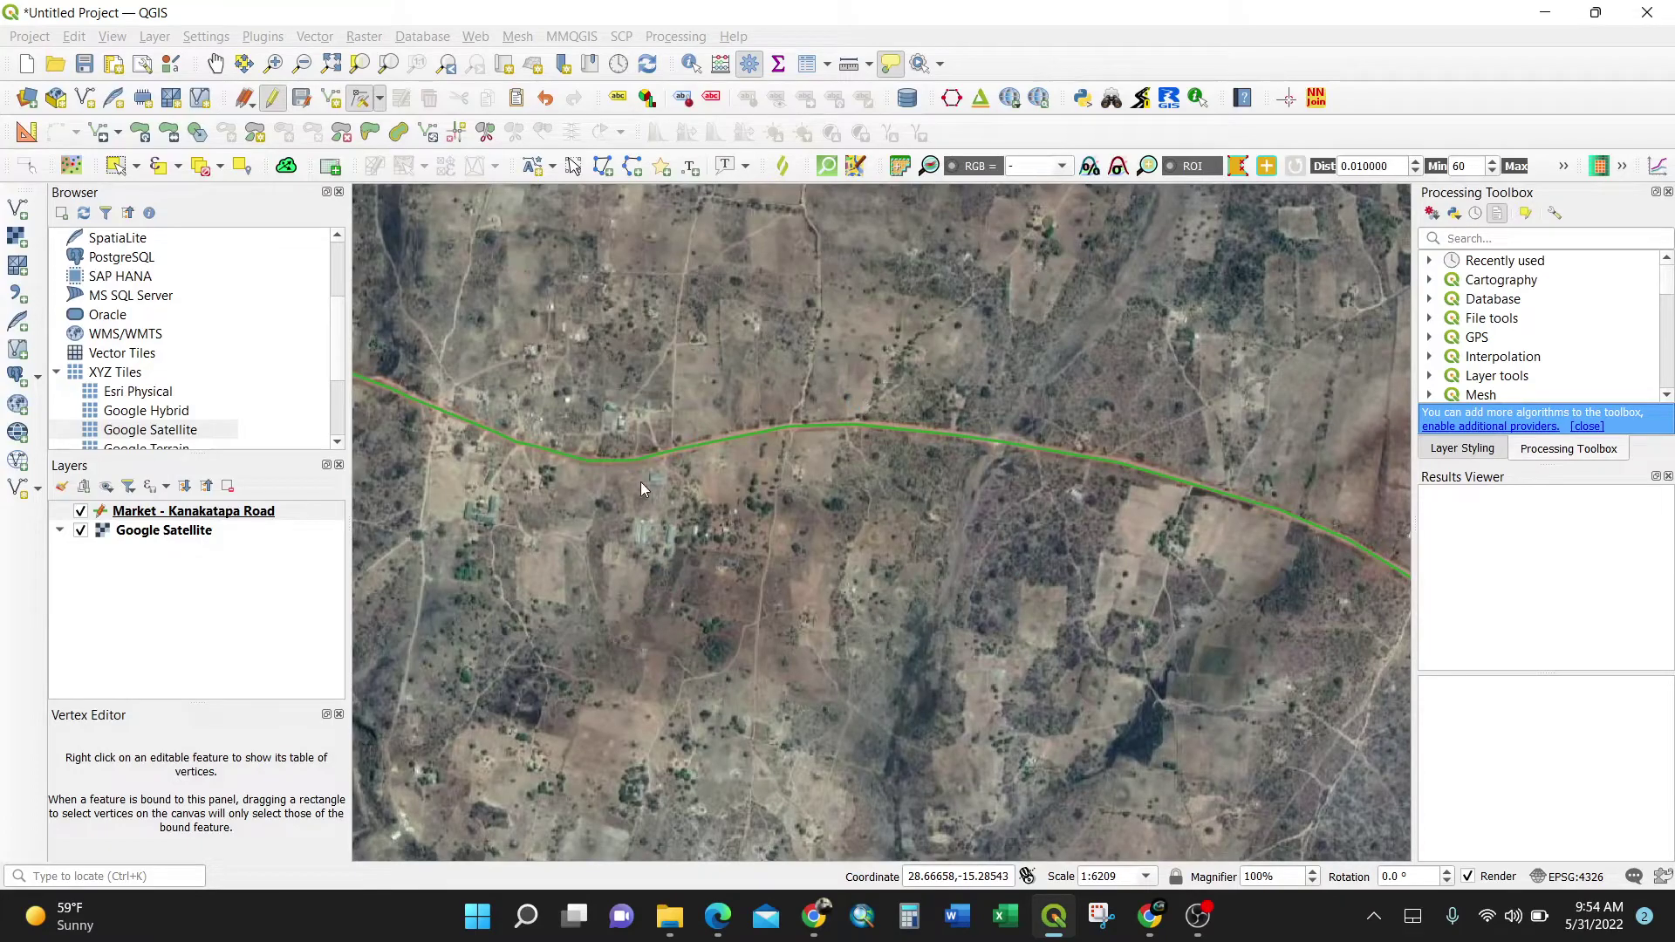
- Follow the road line southeast and examine how its end meets the main road on the satellite image
click(1381, 200)
click(1381, 202)
scroll(948, 542, down, 4)
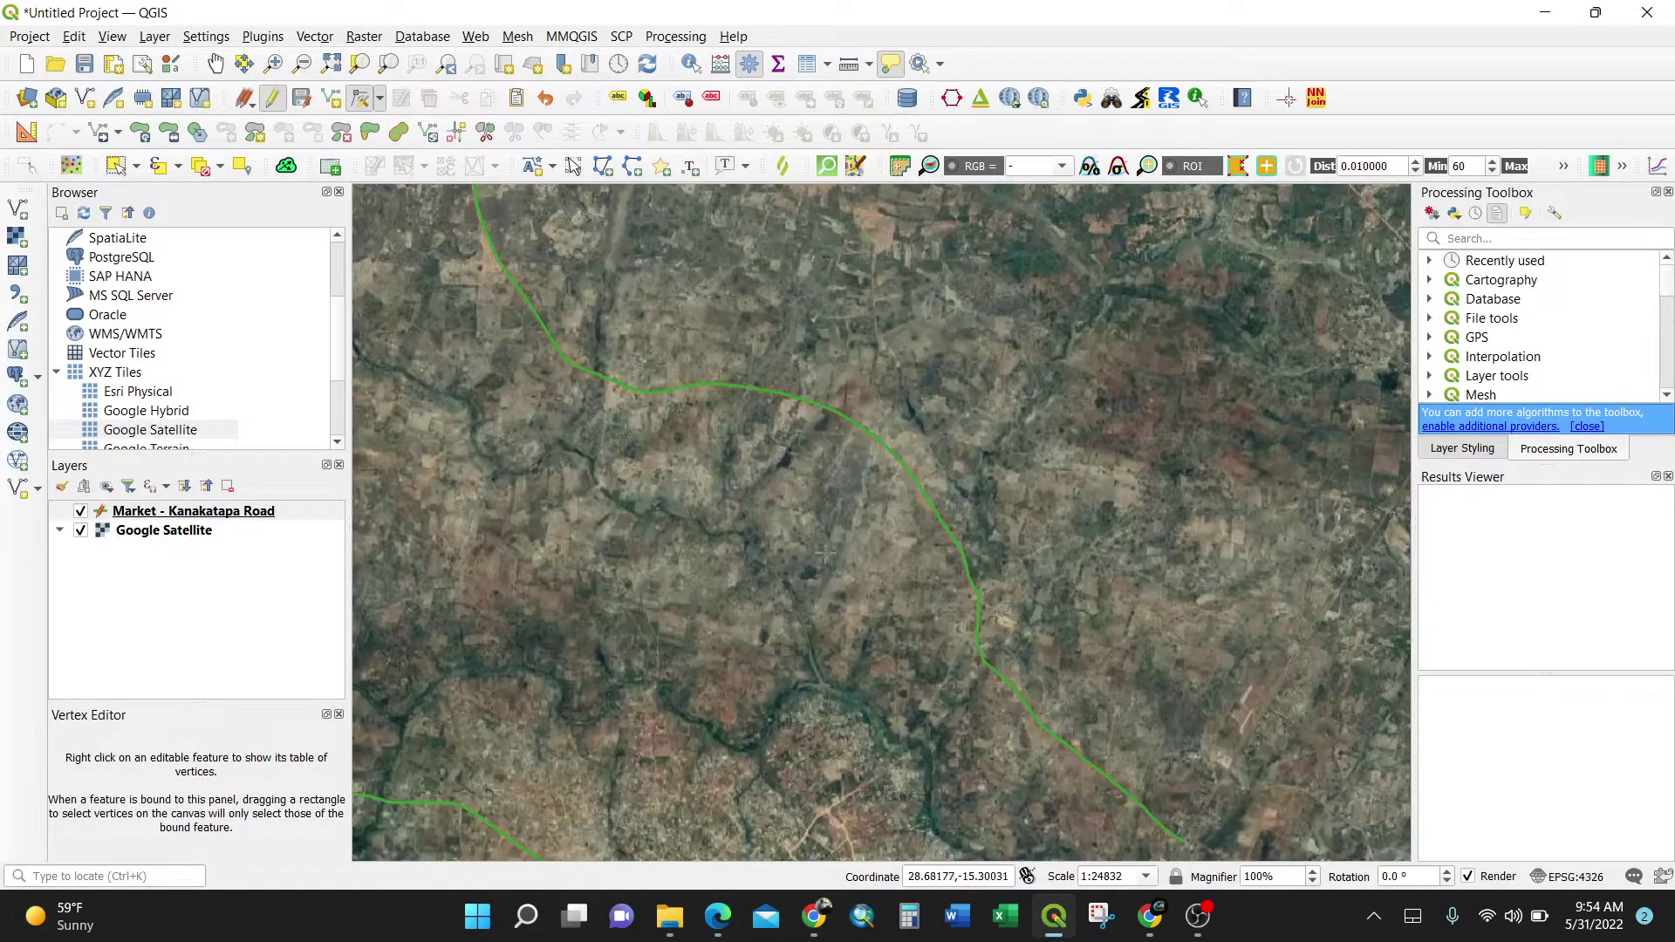
scroll(948, 542, up, 4)
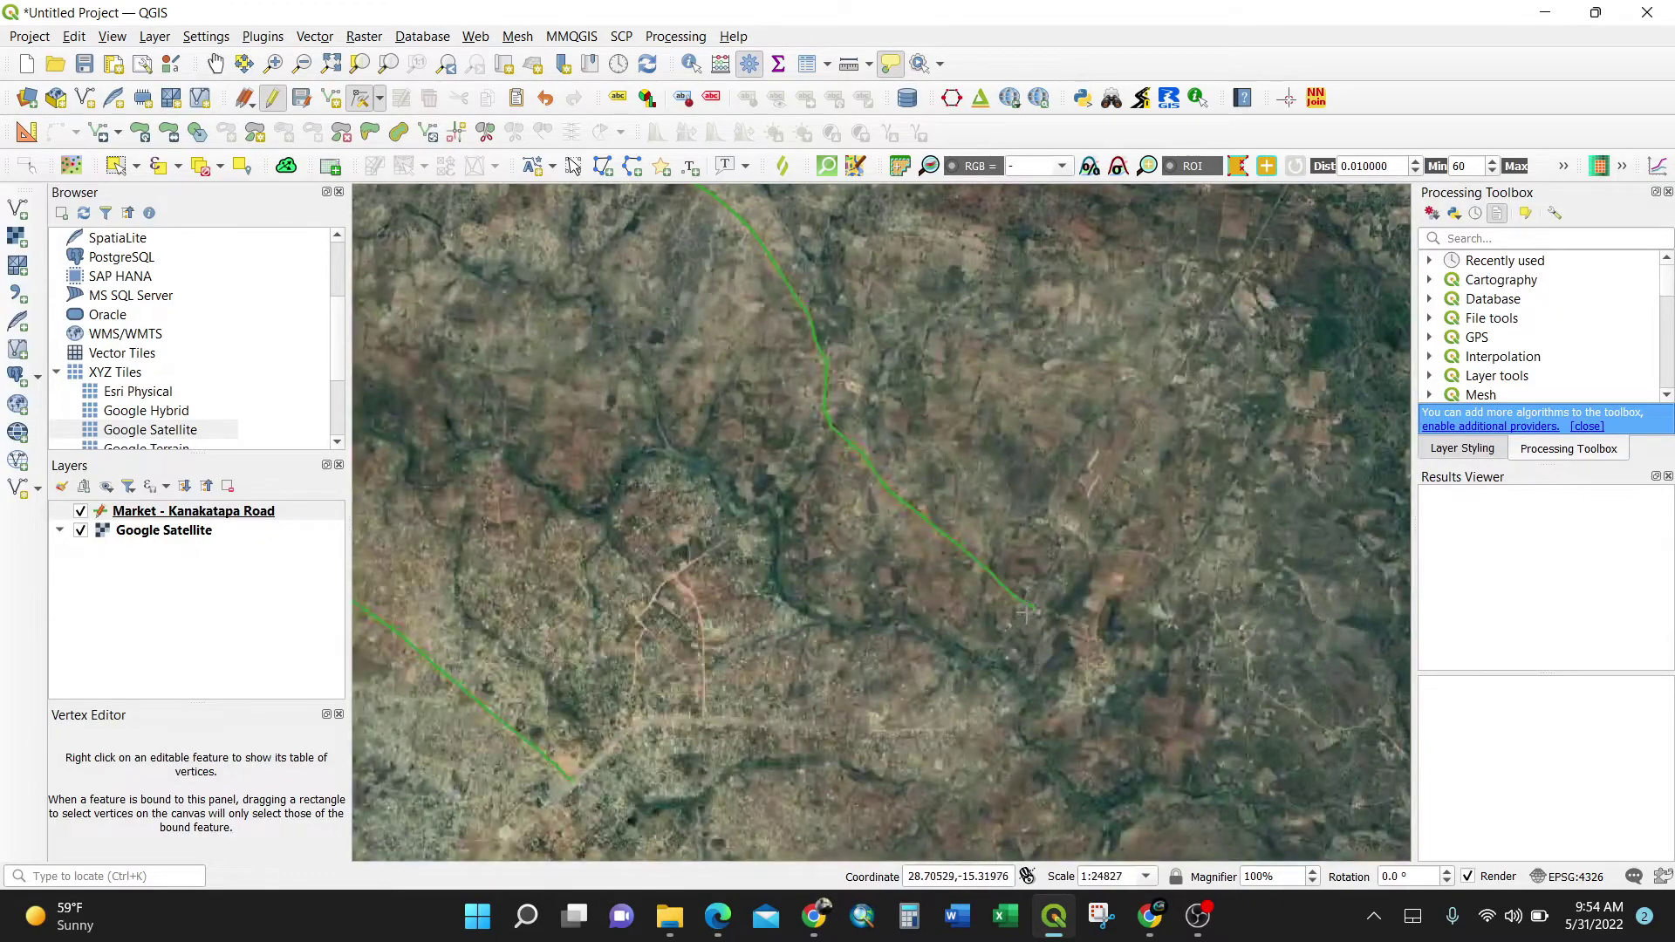
scroll(1051, 593, up, 2)
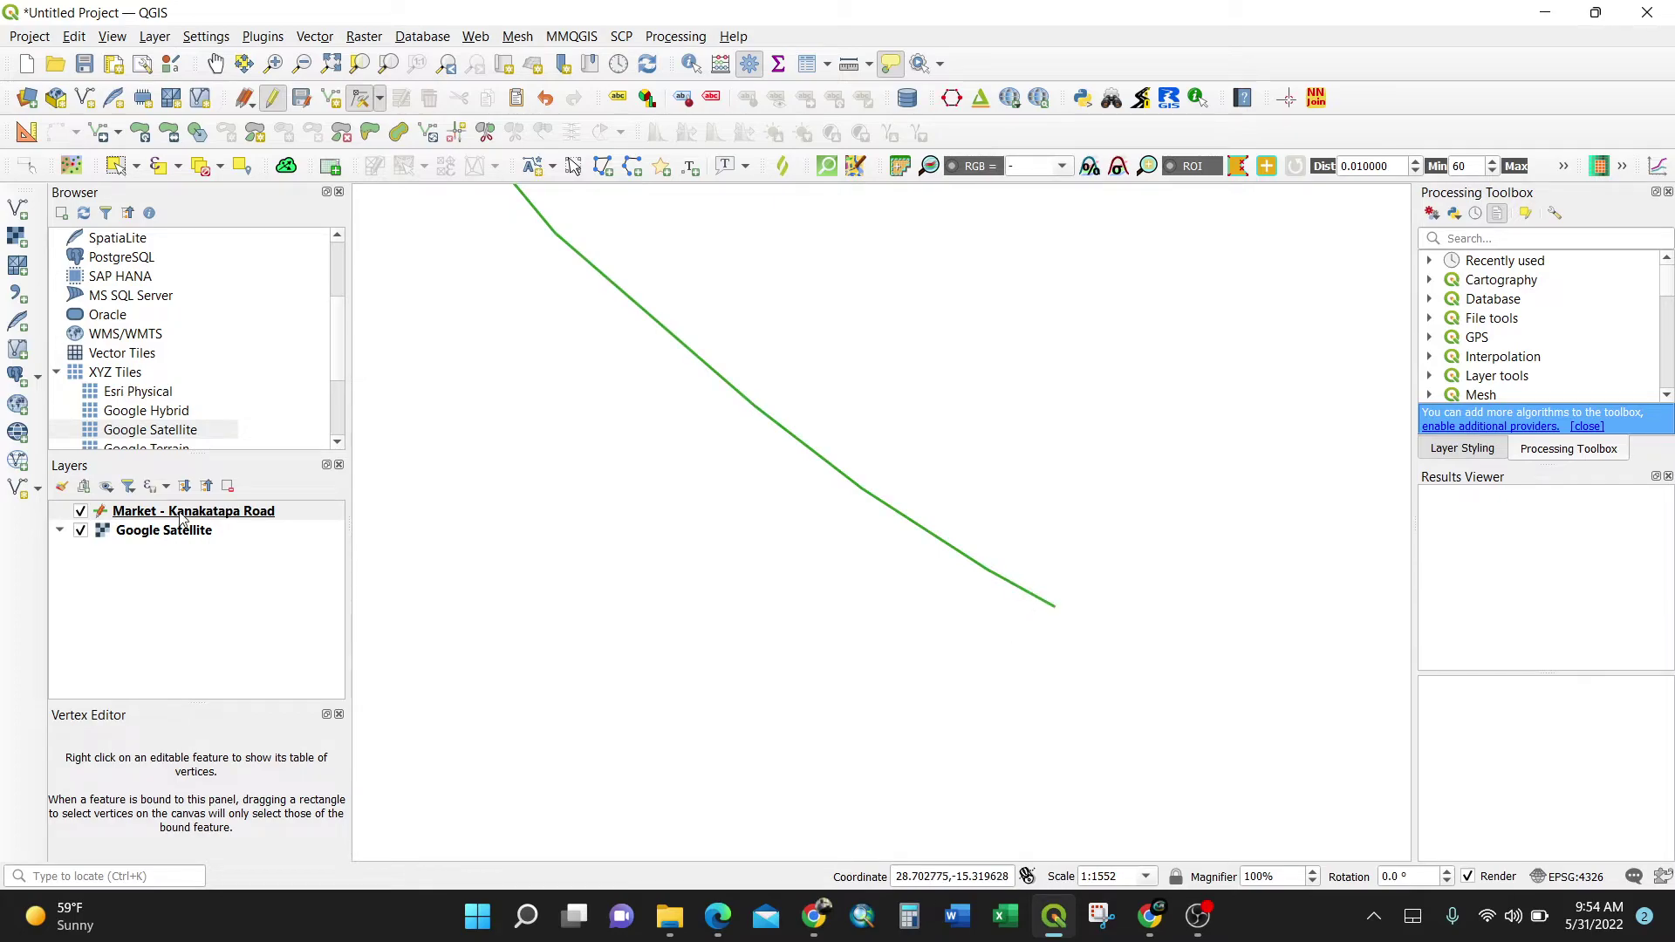
click(134, 539)
scroll(959, 528, down, 2)
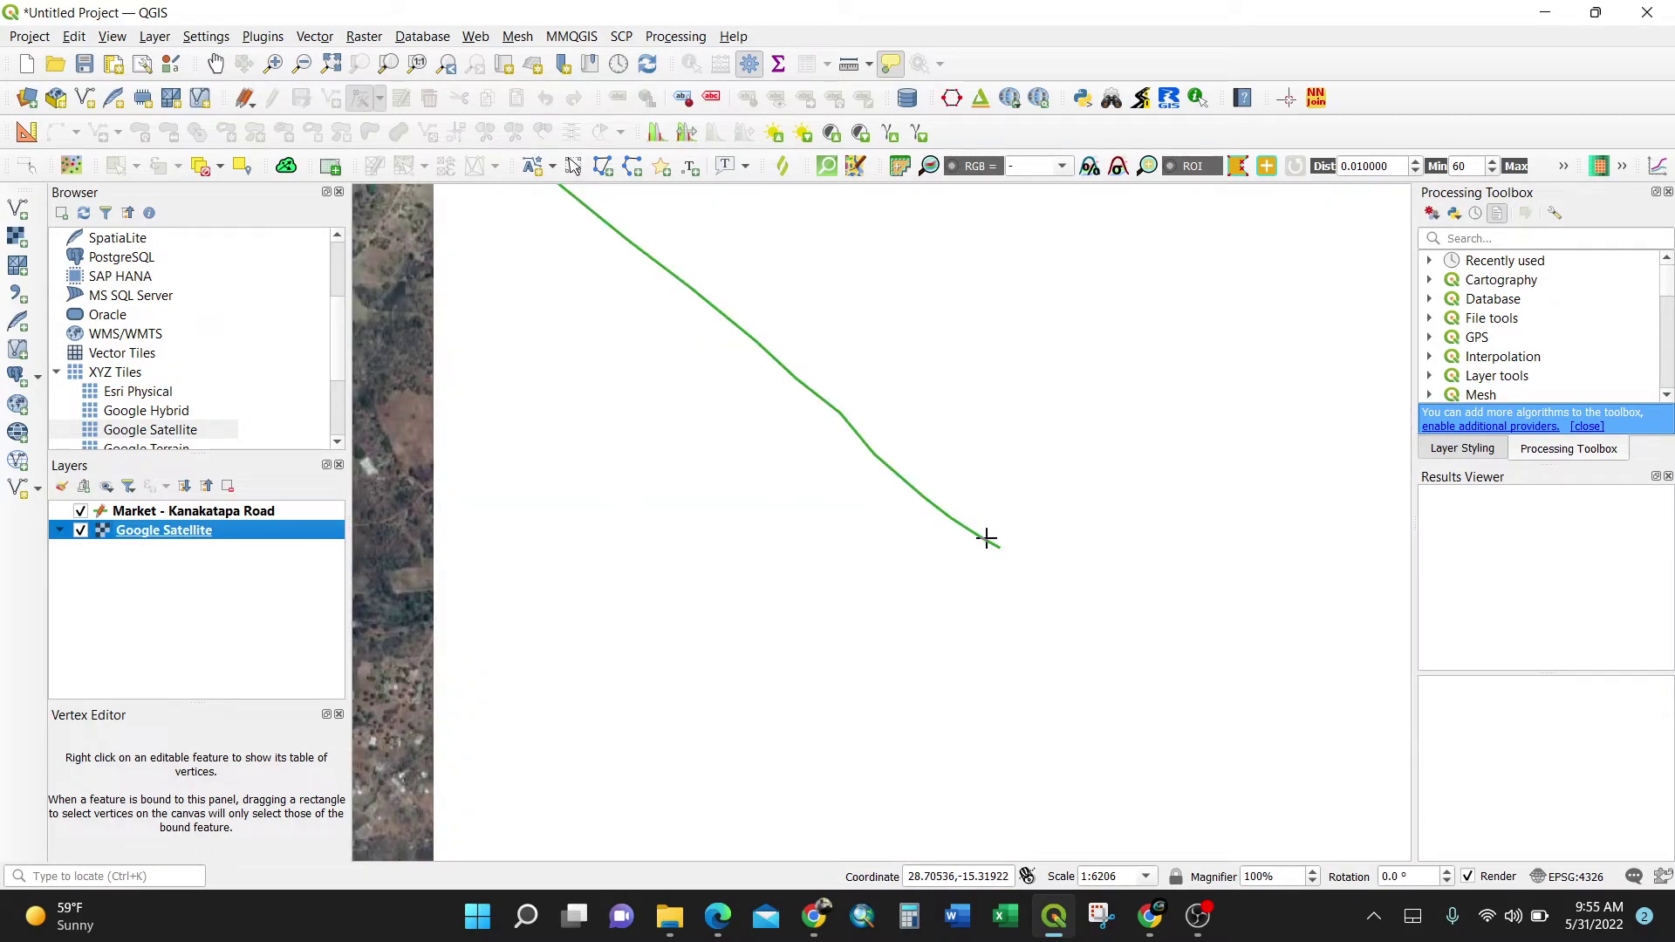
scroll(919, 539, down, 1)
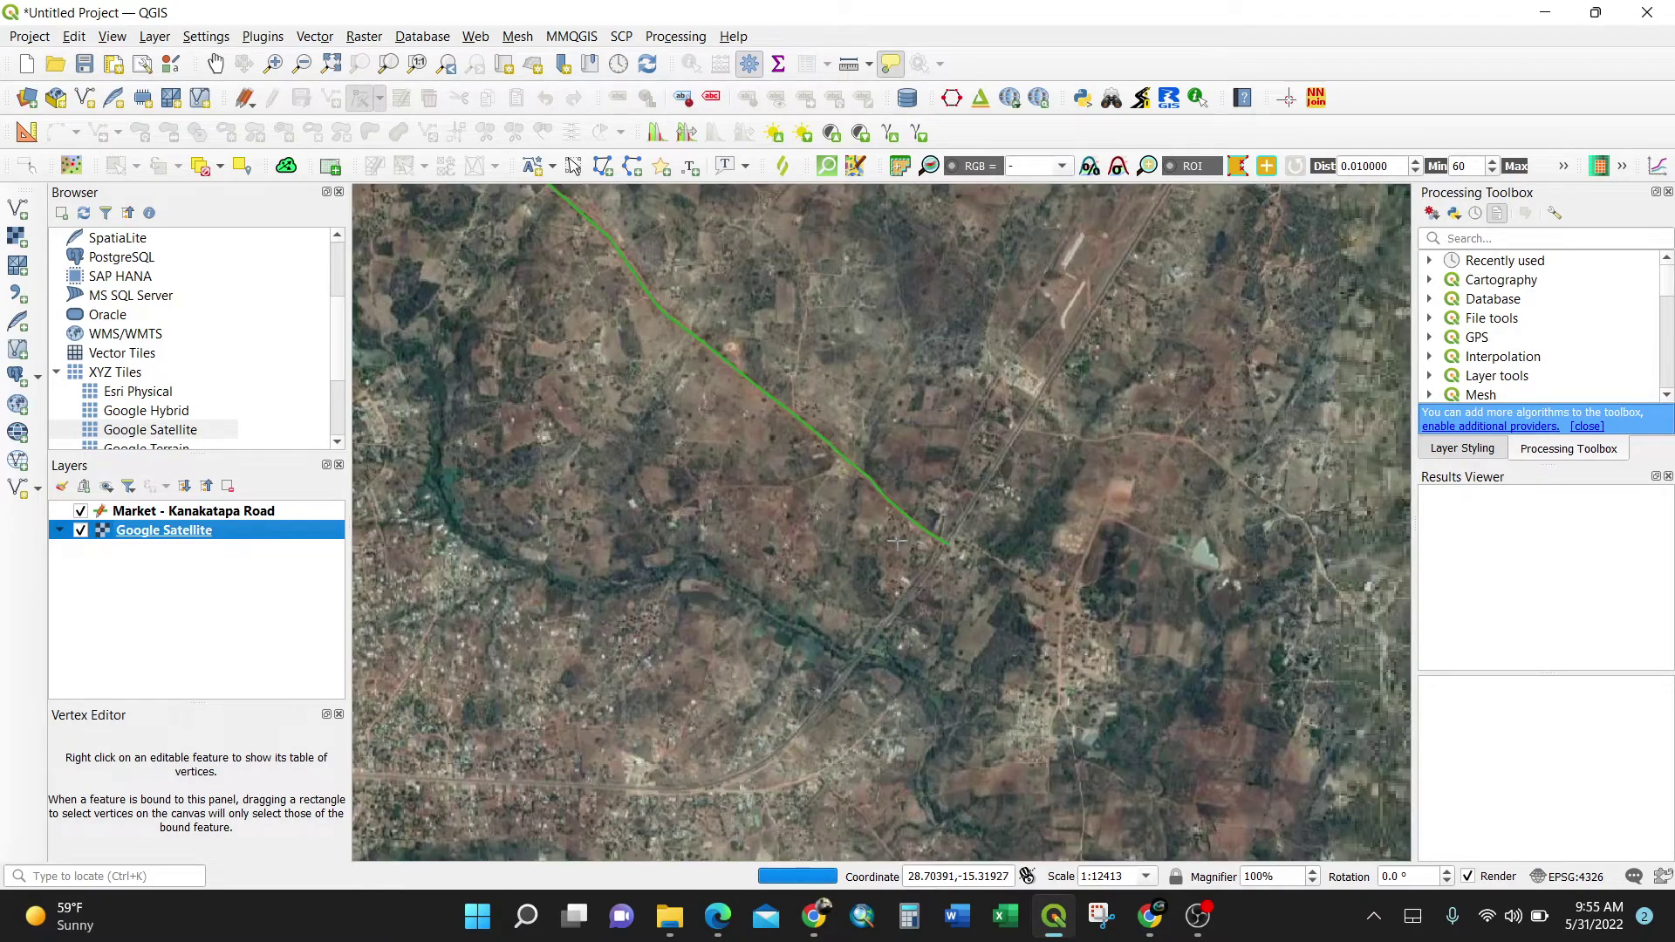
scroll(923, 522, up, 1)
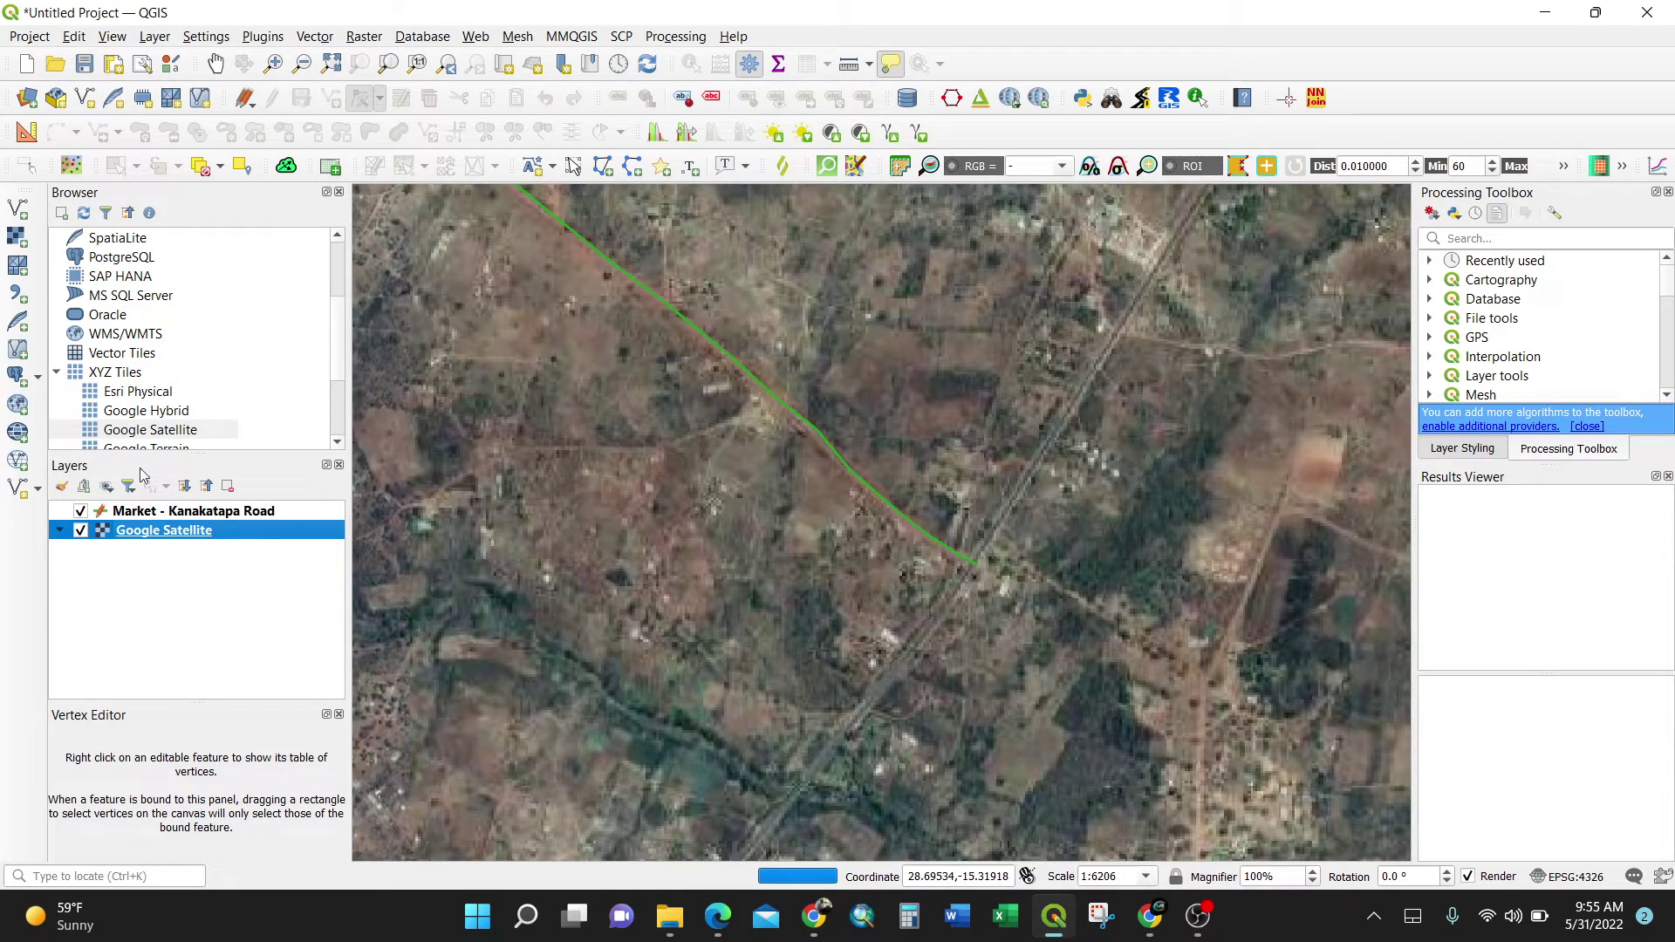
- Add the OpenStreetMap XYZ tiles as a layer between the road layer and Google Satellite
scroll(125, 414, down, 2)
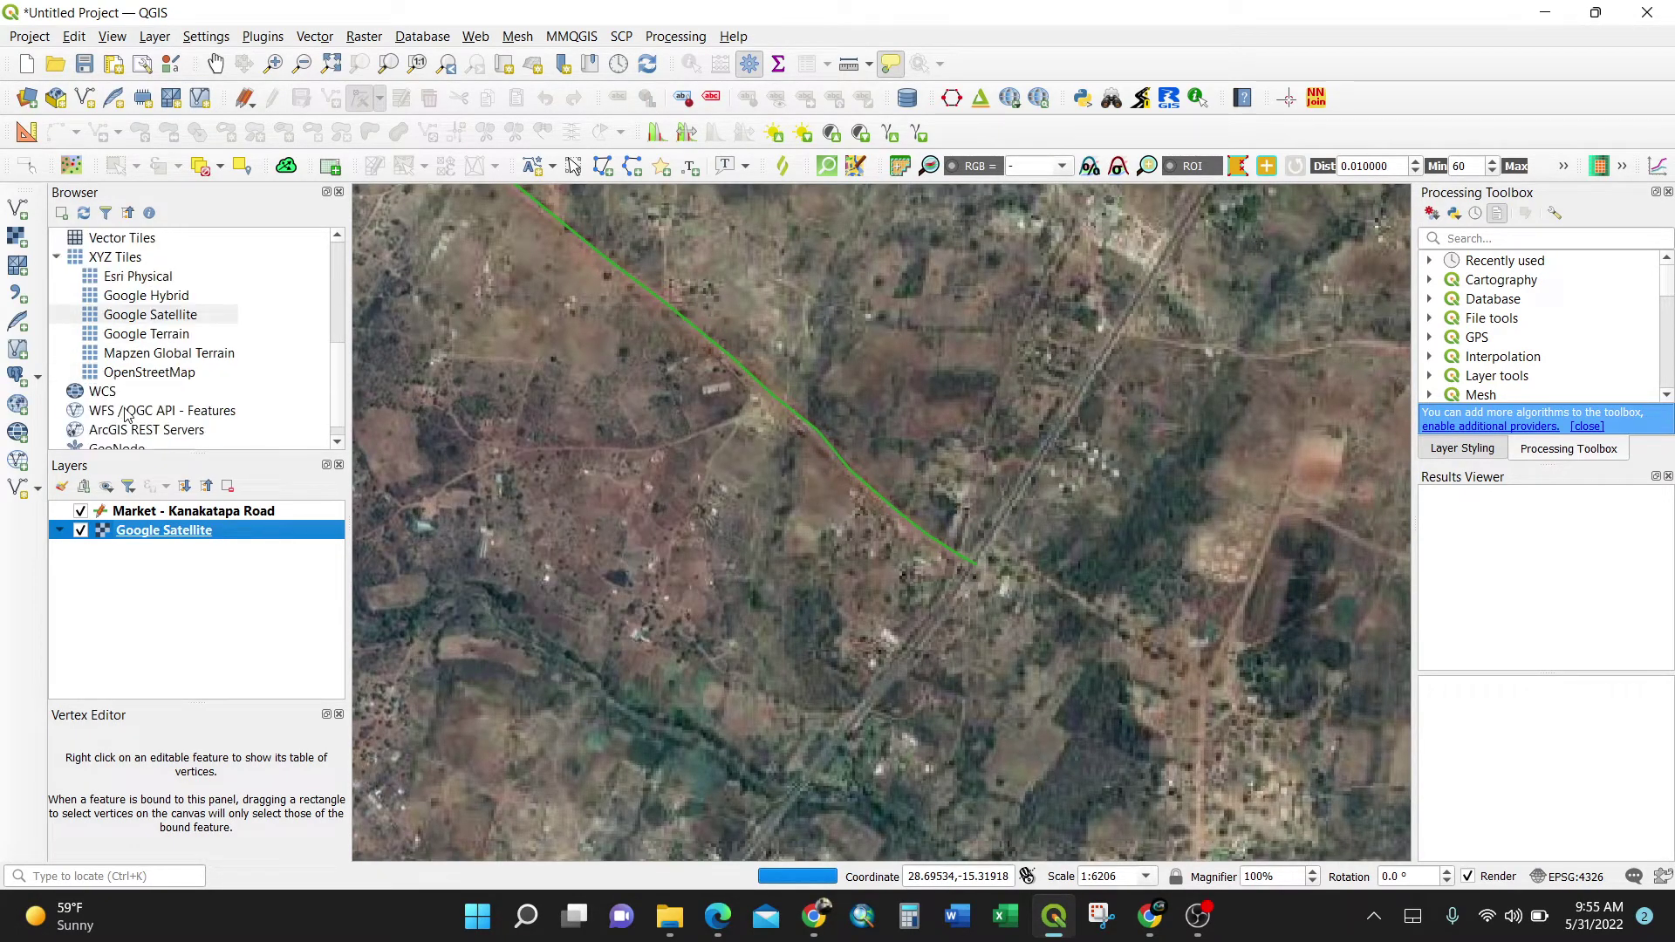
click(166, 376)
drag(166, 376, 152, 536)
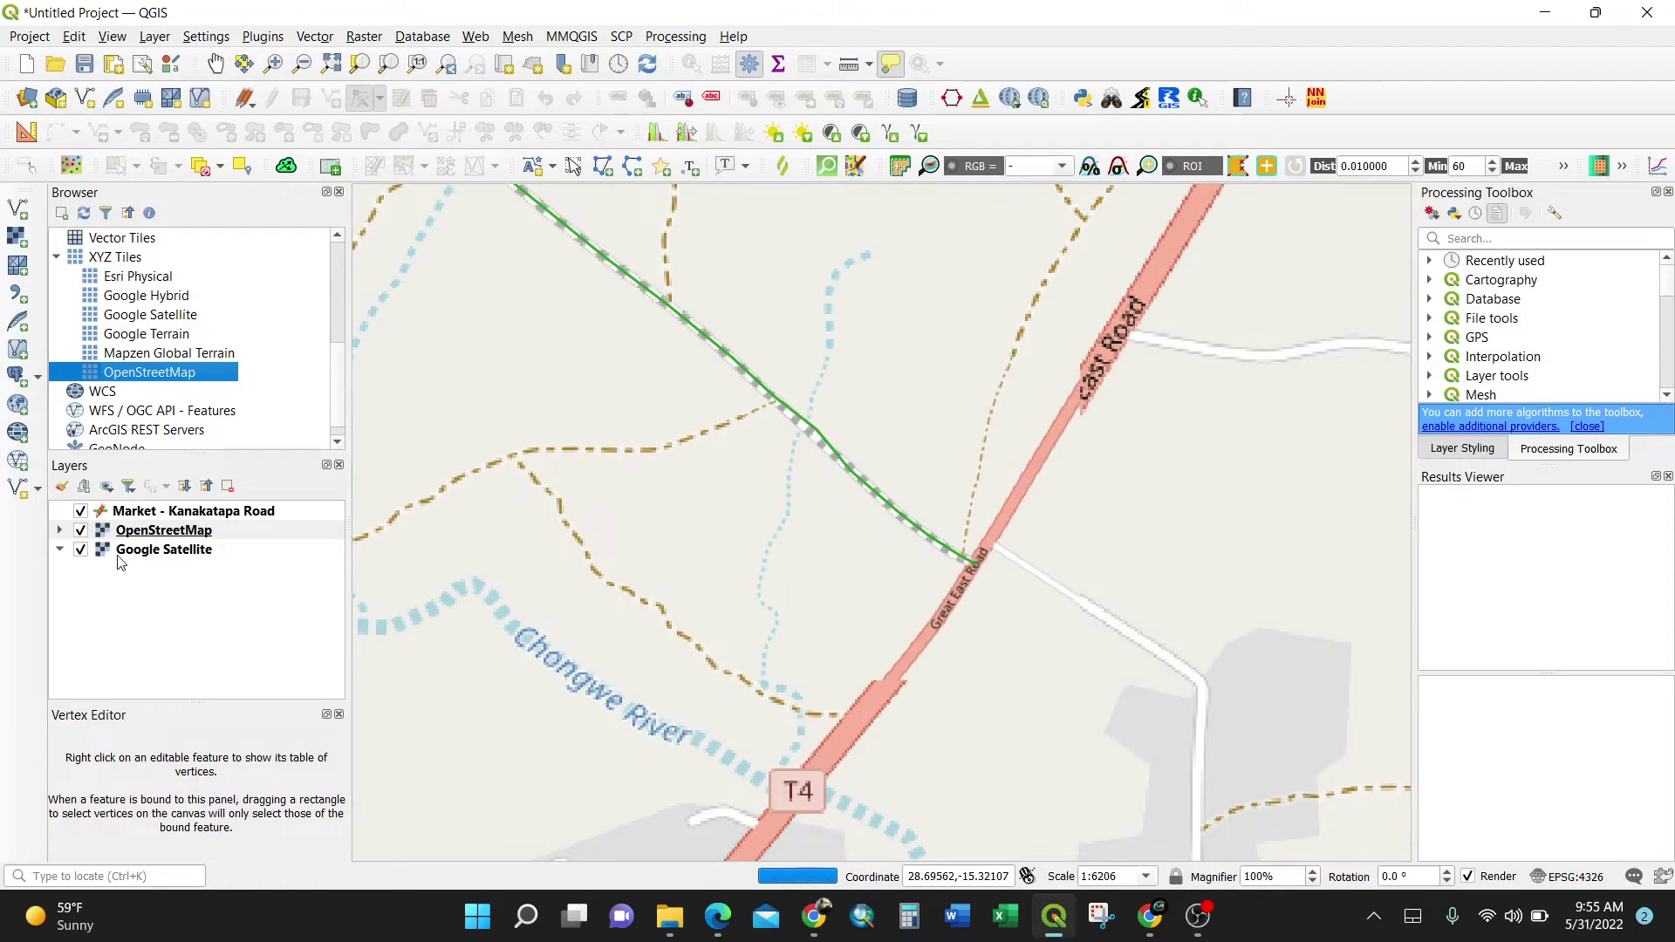
- Compare the road line with the basemaps by switching their visibility, leaving OpenStreetMap hidden and Google Satellite shown
click(81, 550)
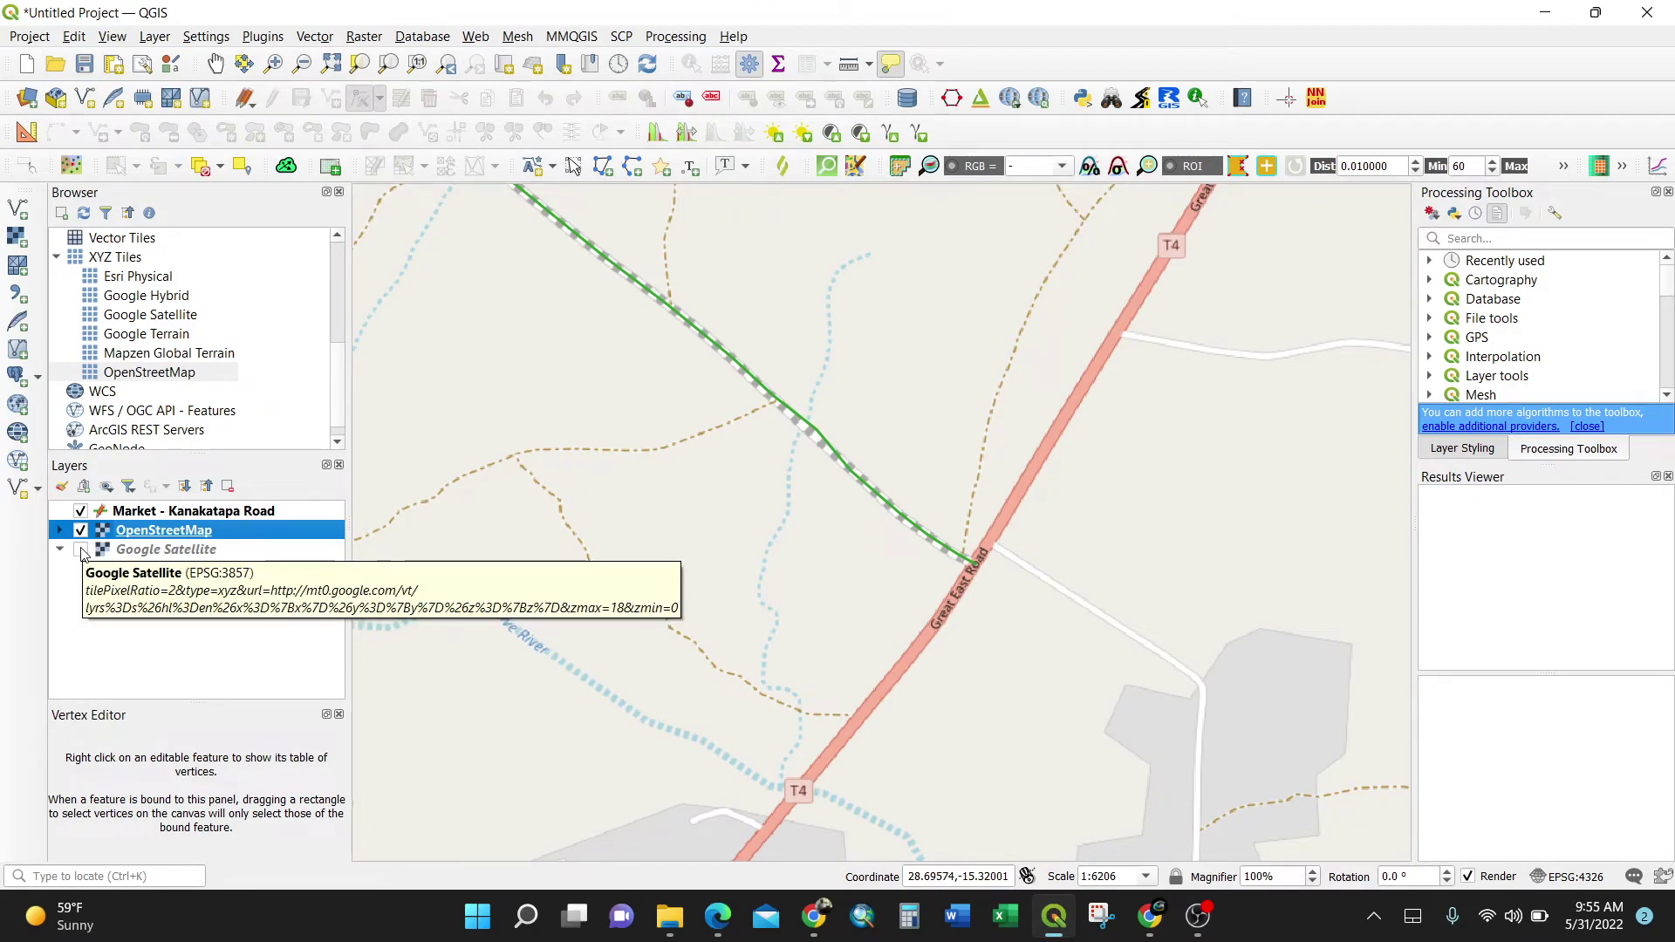
click(82, 550)
click(79, 555)
click(80, 549)
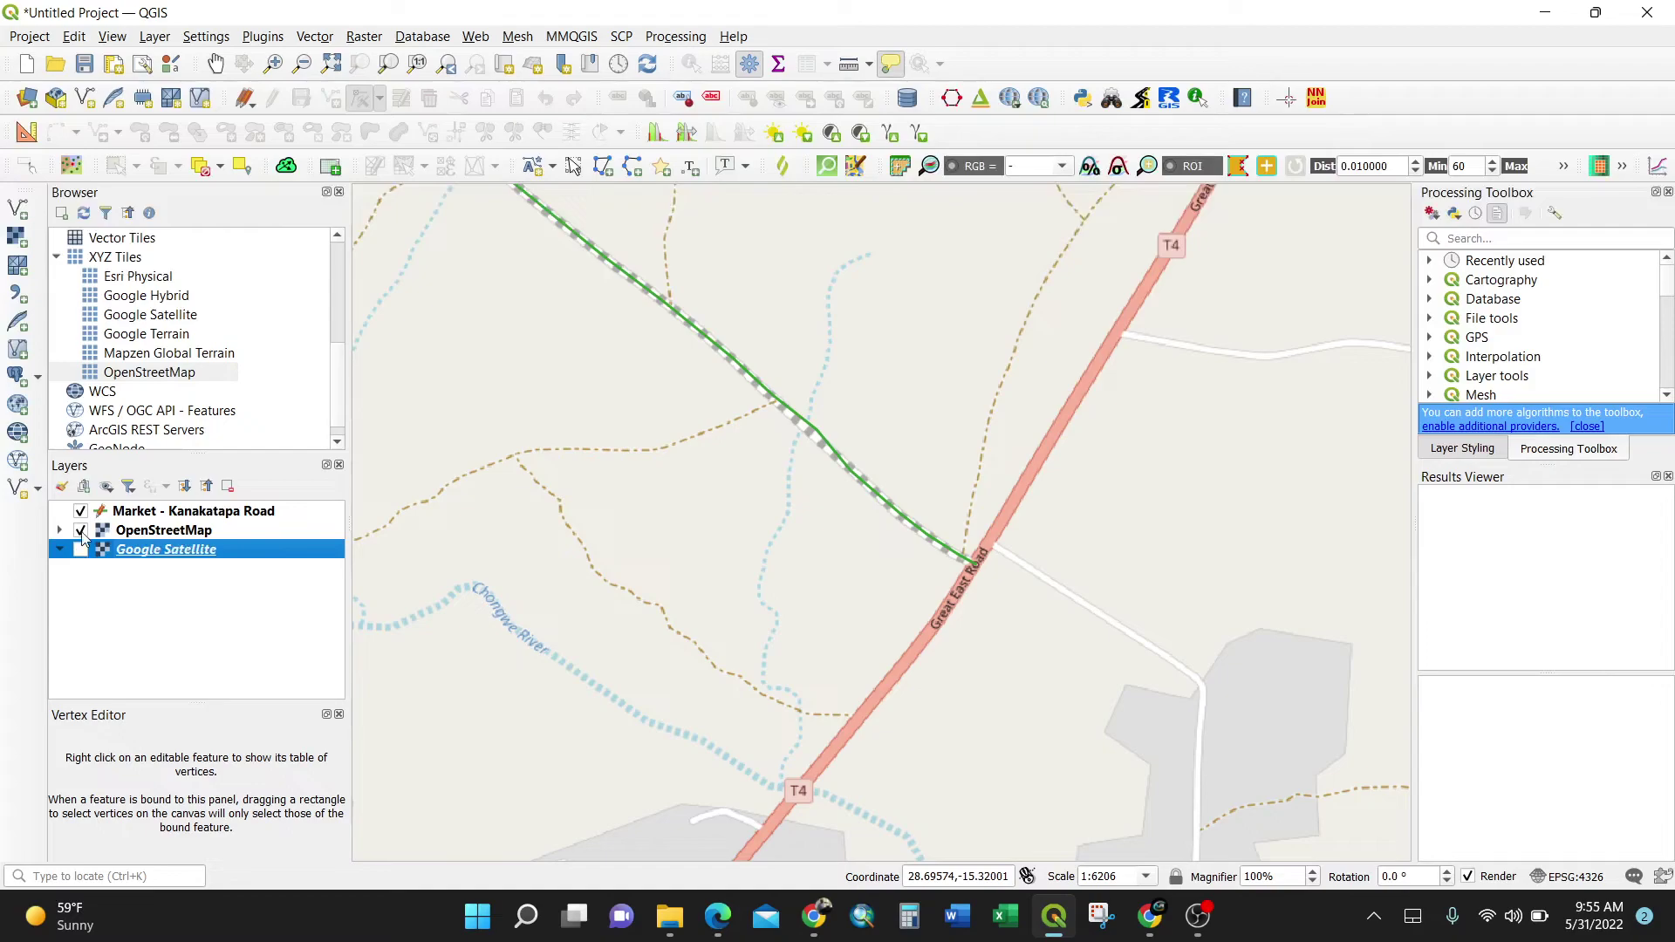
click(80, 530)
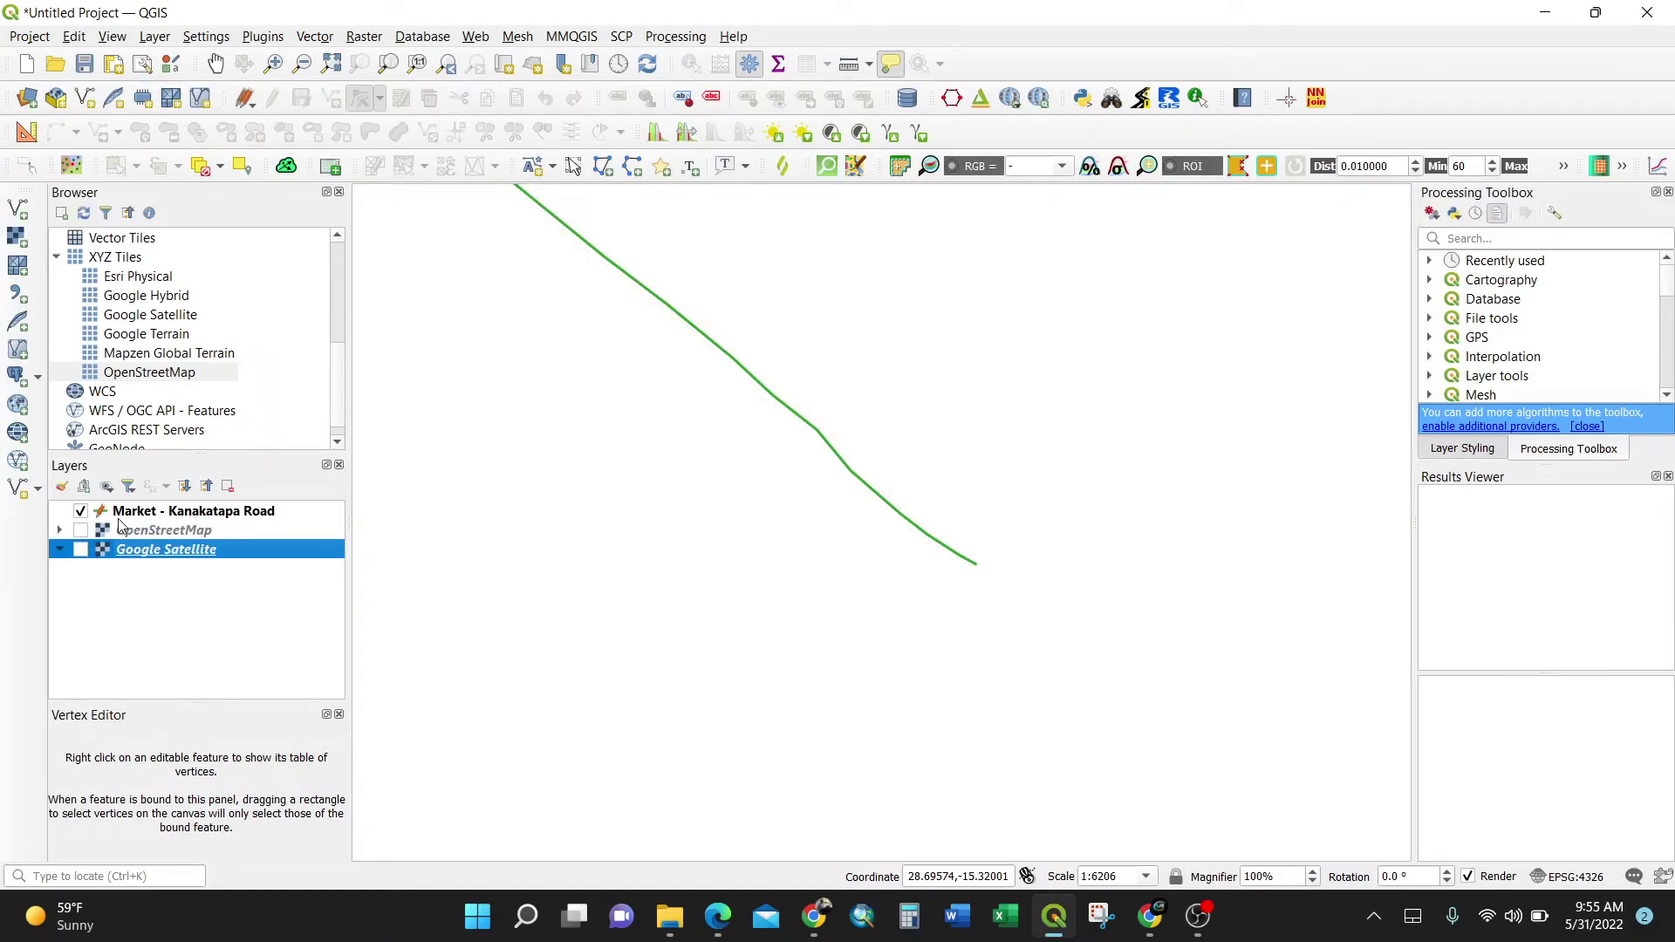
click(122, 513)
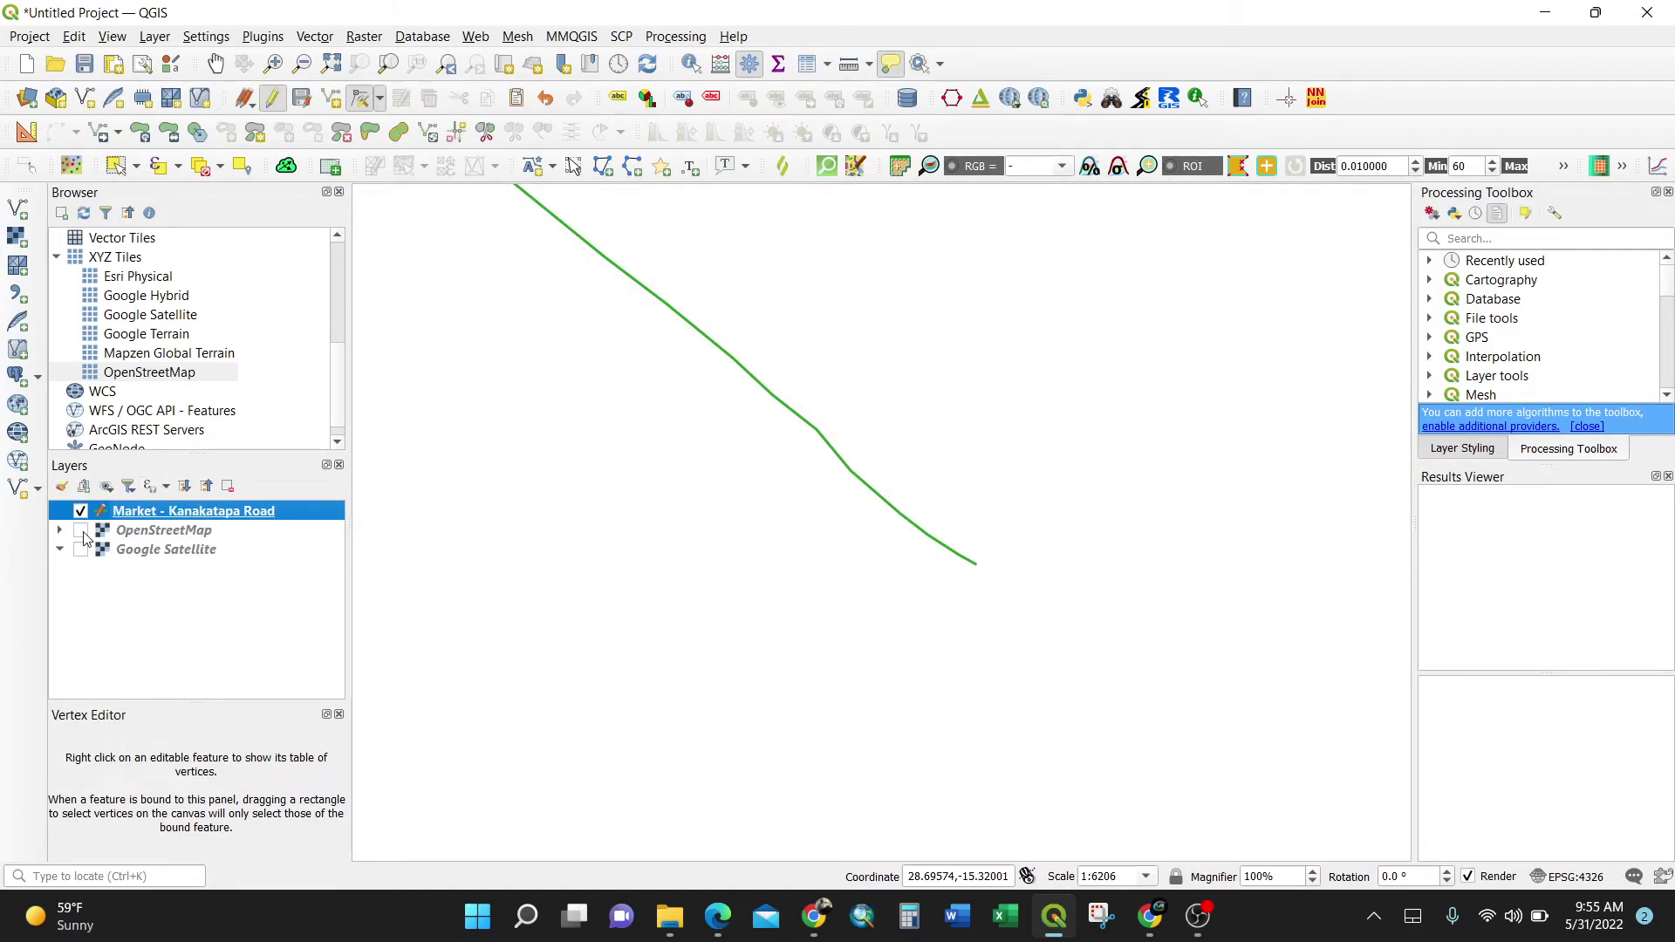
click(81, 550)
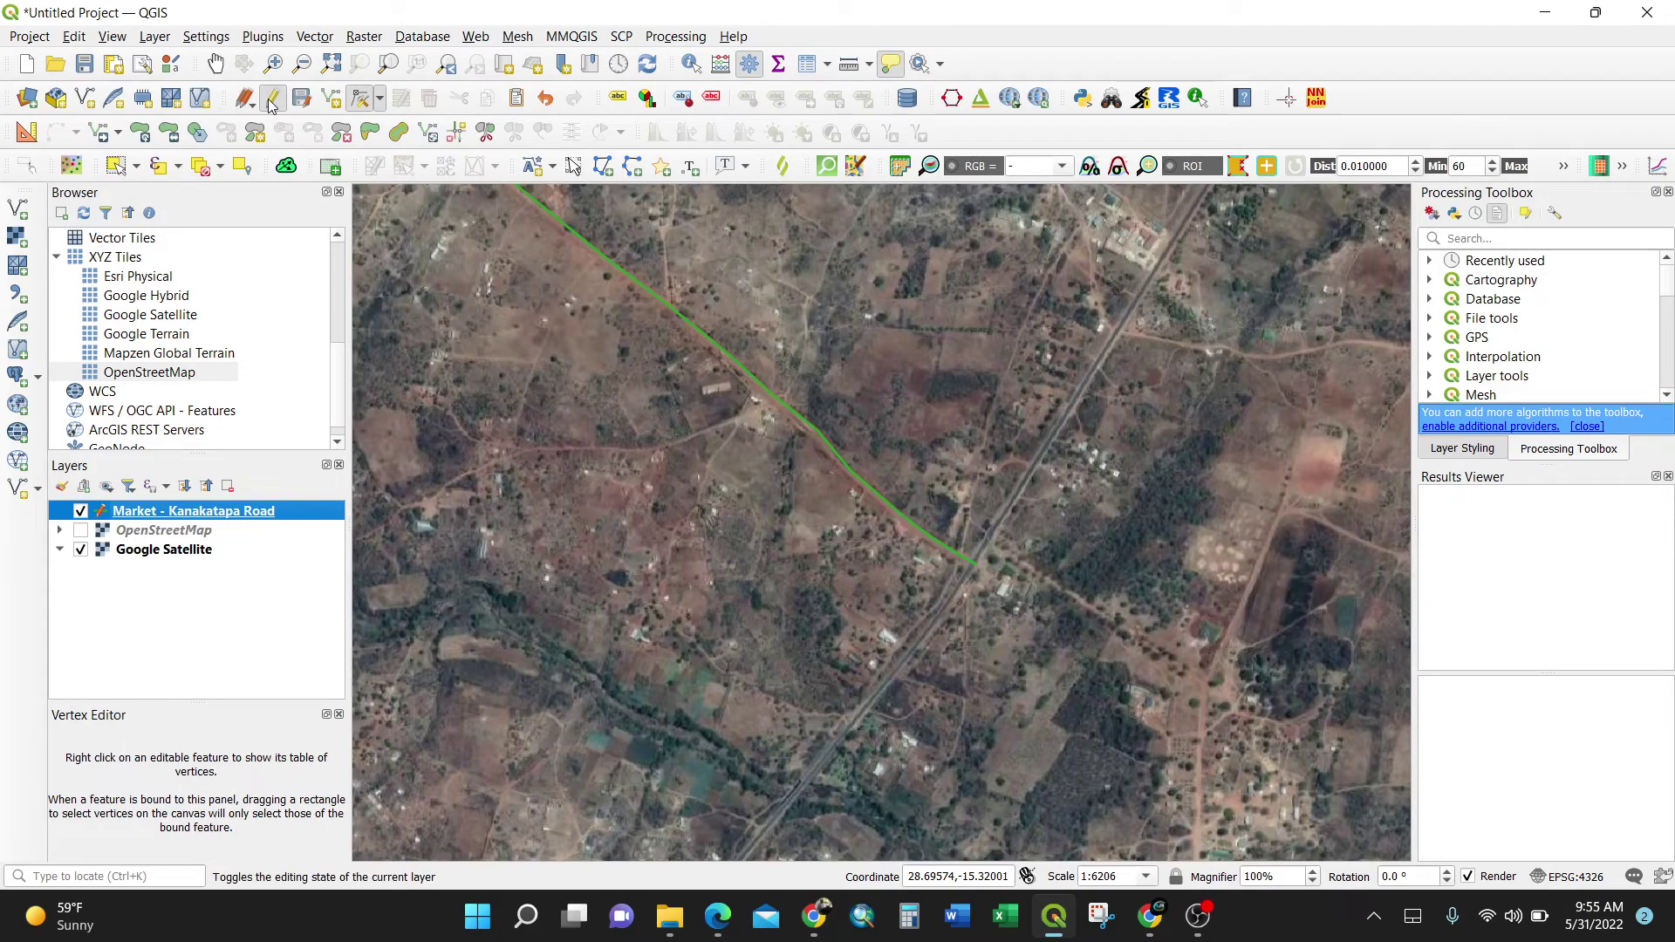
- Stop editing the Market - Kanakatapa Road layer and save its changes
right_click(244, 511)
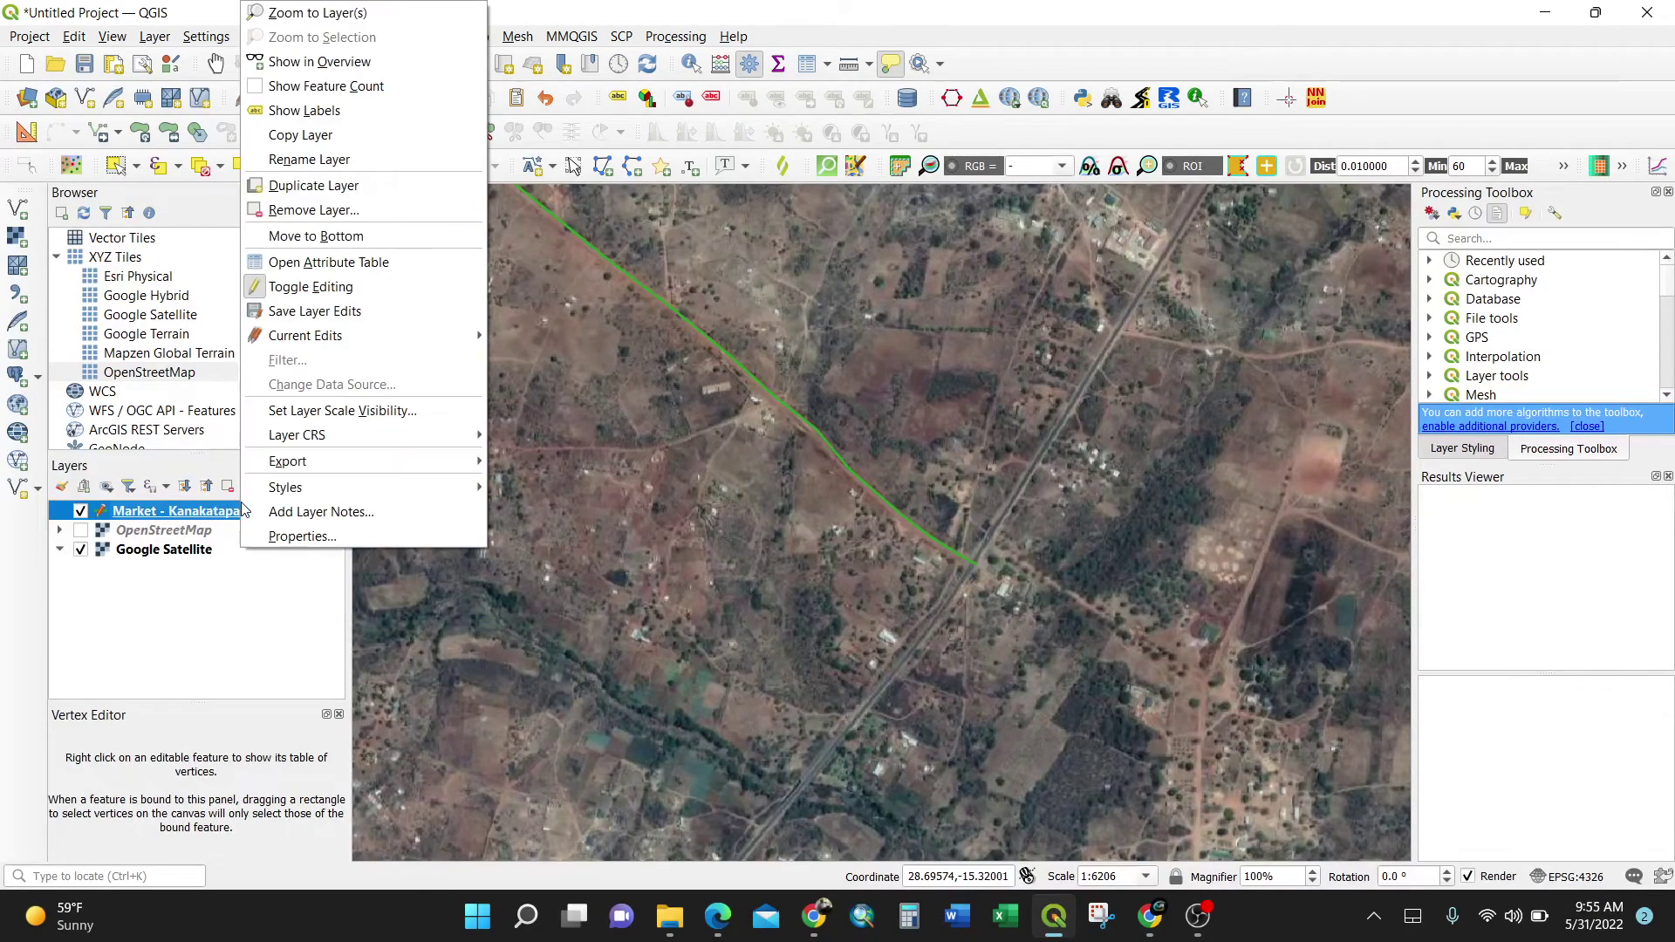
click(319, 288)
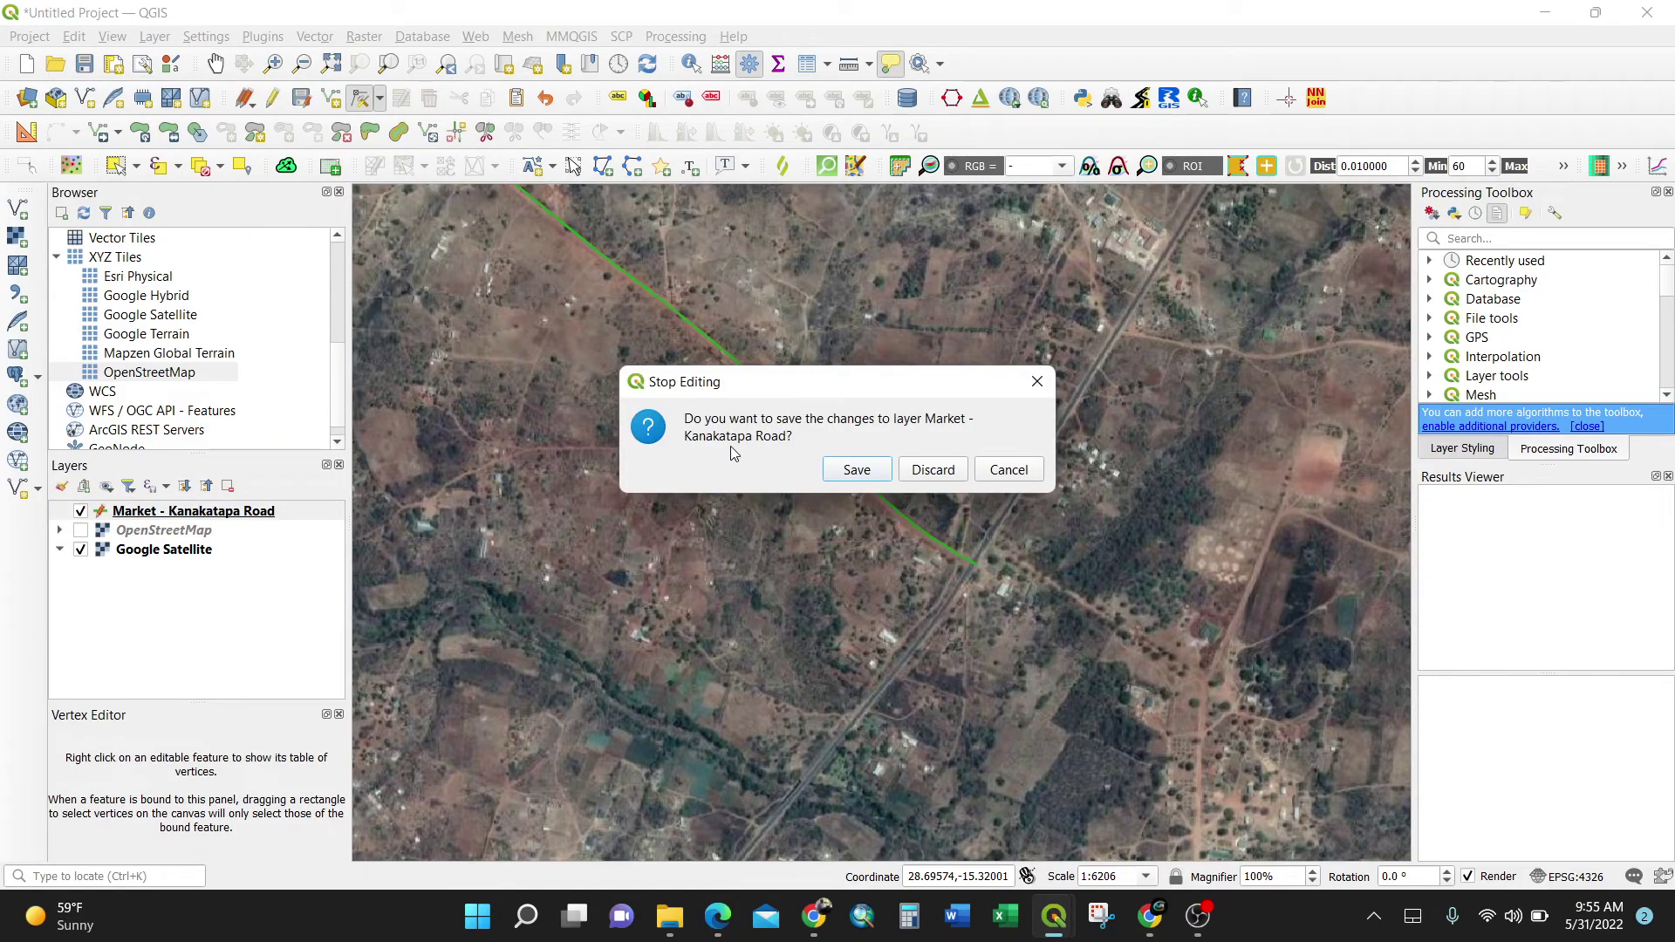
click(857, 471)
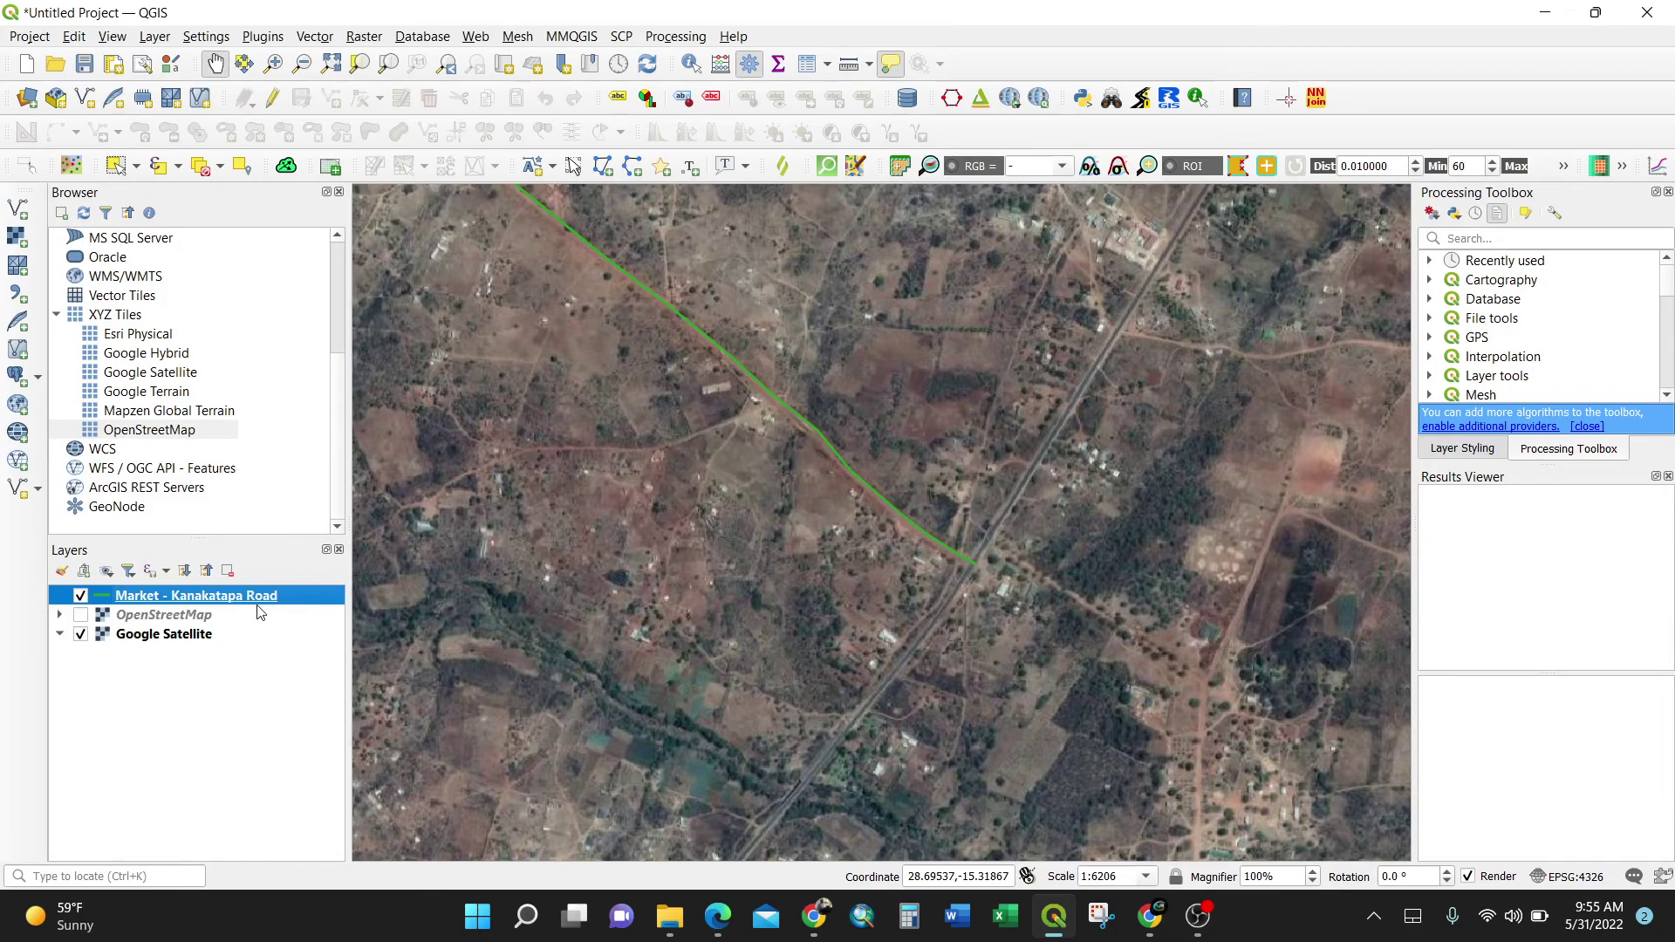